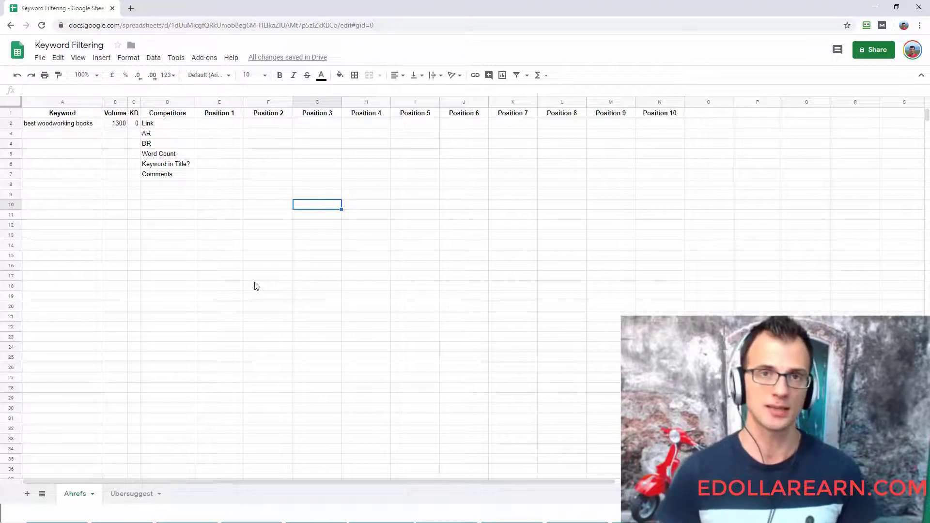
# - Switch to Ahrefs and filter the organic keywords of popularwoodworking.com to a minimum search volume of 1000
pyautogui.hotkey('alt', 'Tab')
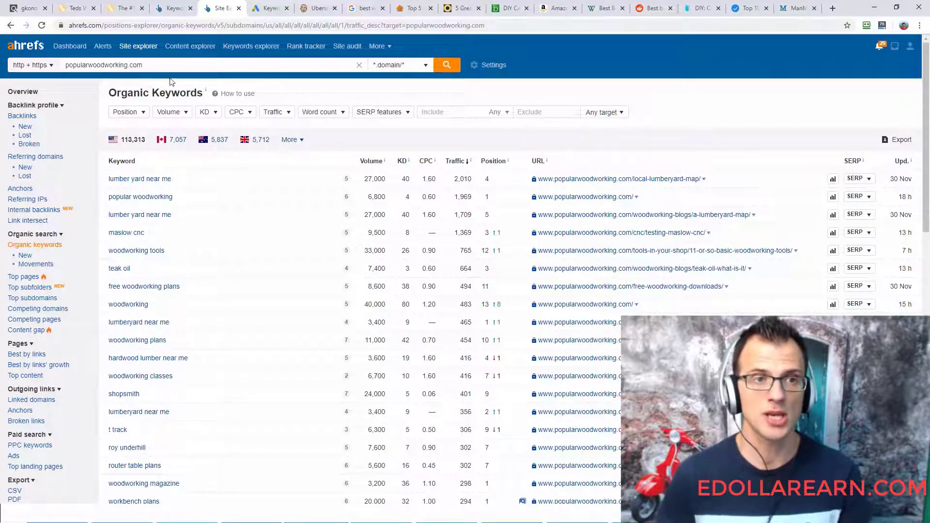
pyautogui.click(151, 65)
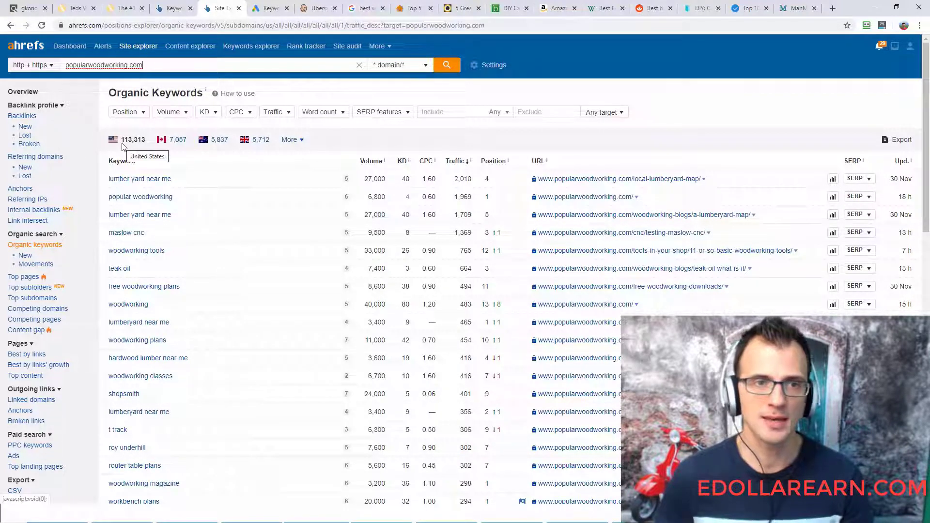
pyautogui.click(169, 116)
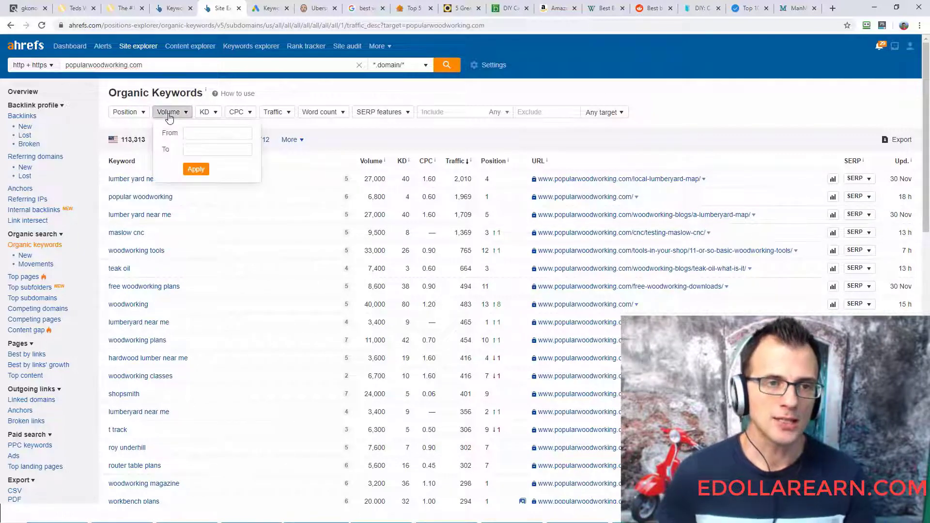
pyautogui.click(190, 132)
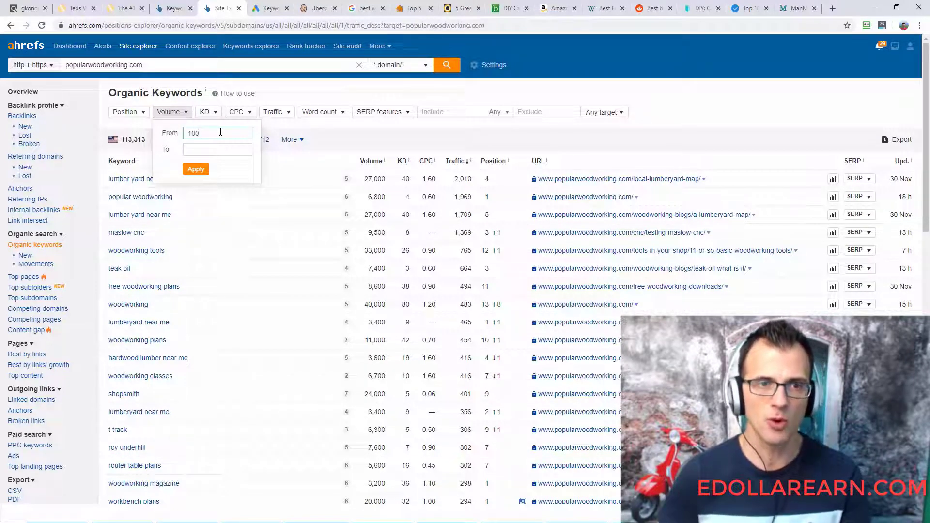
pyautogui.write('0')
pyautogui.click(196, 169)
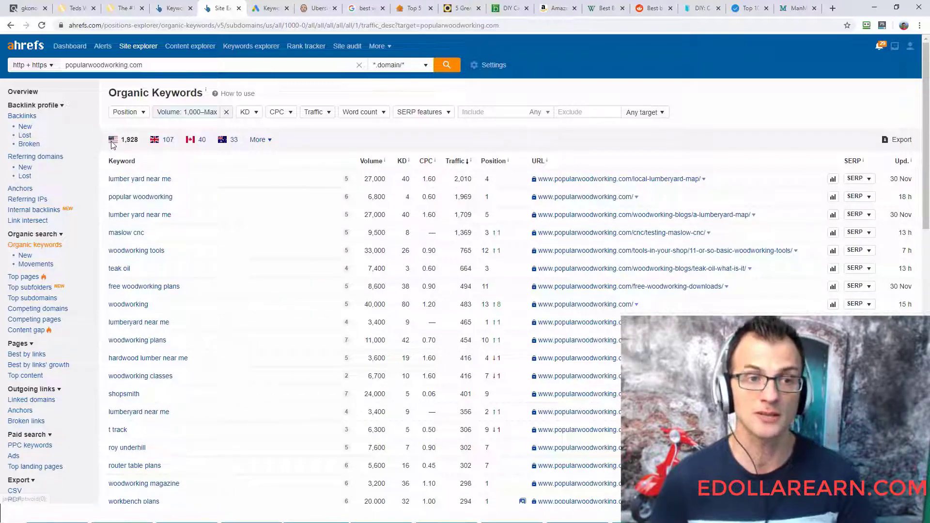
# - Limit the organic keywords to a maximum keyword difficulty of 7
pyautogui.click(256, 115)
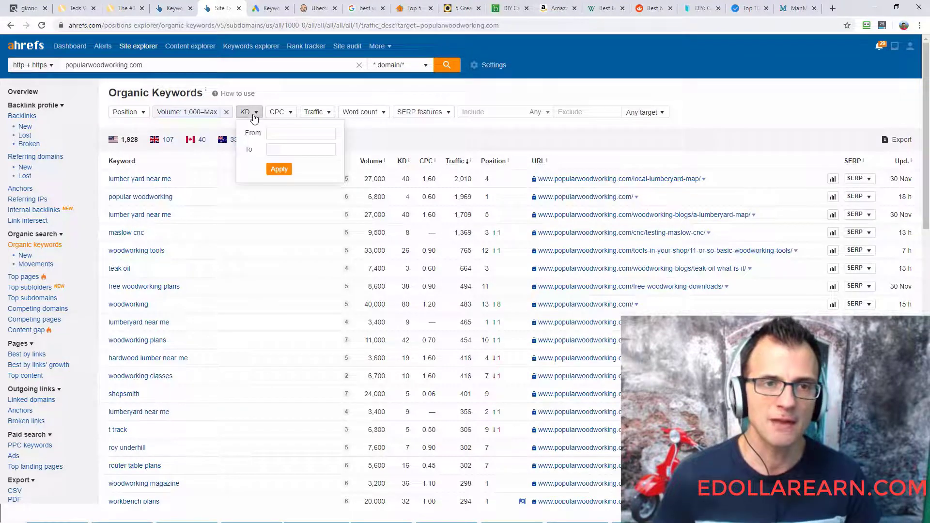
pyautogui.click(277, 151)
pyautogui.write('7')
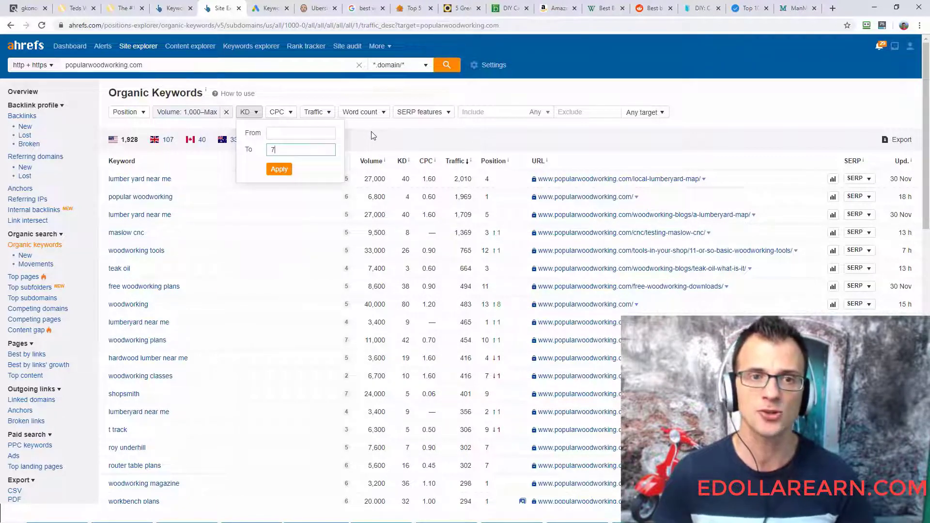
pyautogui.click(284, 172)
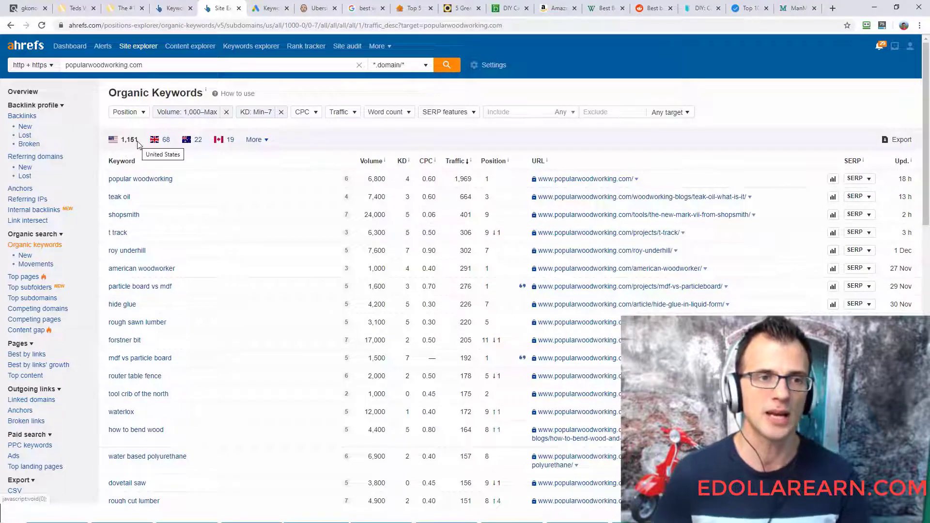
# - Examine the filtered organic keywords of popularwoodworking.com along with their volumes, difficulties and ranking pages
pyautogui.moveTo(140, 142); pyautogui.dragTo(125, 146)
pyautogui.click(390, 133)
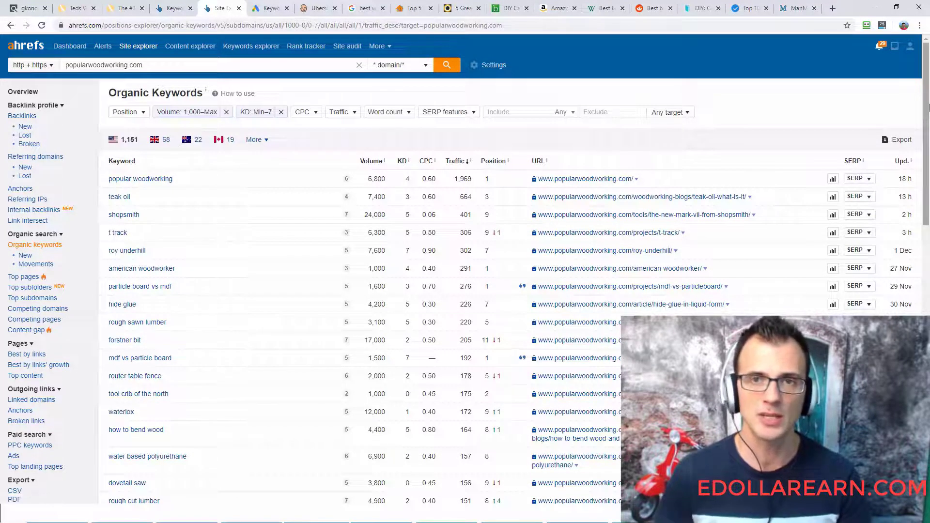
pyautogui.moveTo(926, 109); pyautogui.dragTo(928, 126)
pyautogui.scroll(1, 213, 145)
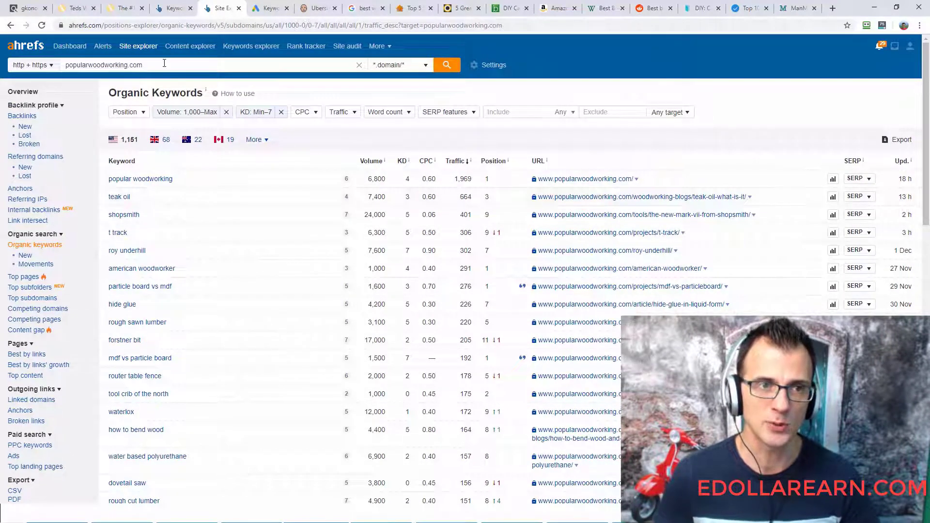
pyautogui.moveTo(164, 63); pyautogui.dragTo(52, 74)
pyautogui.click(341, 132)
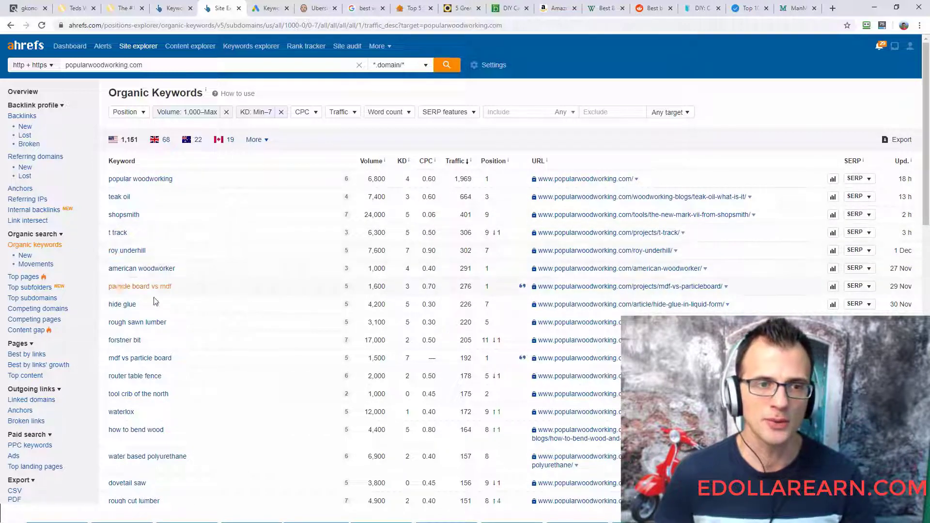
pyautogui.scroll(-1, 103, 279)
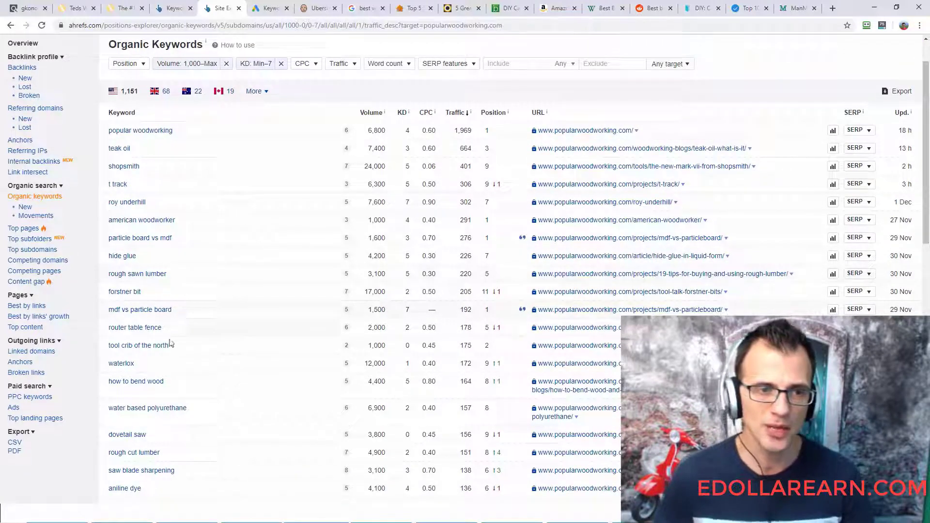
pyautogui.scroll(-3, 259, 249)
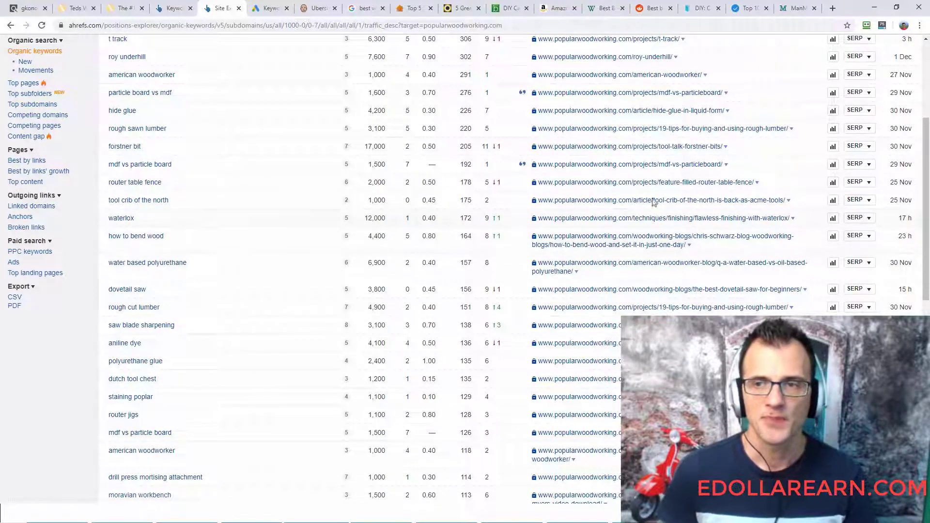
pyautogui.moveTo(927, 164); pyautogui.dragTo(927, 166)
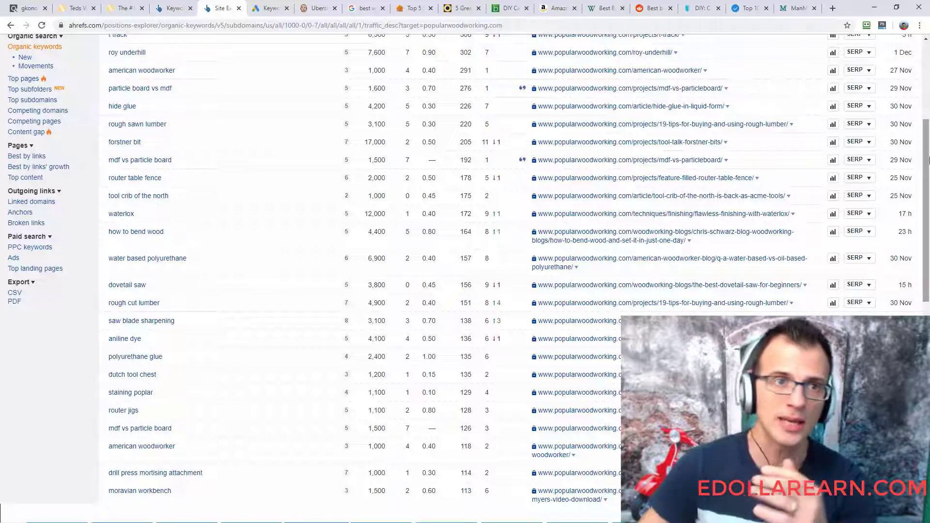
# - Check the woodworking offer on ClickBank and find "best woodworking books" on the second page of the Ahrefs keyword list
pyautogui.click(25, 8)
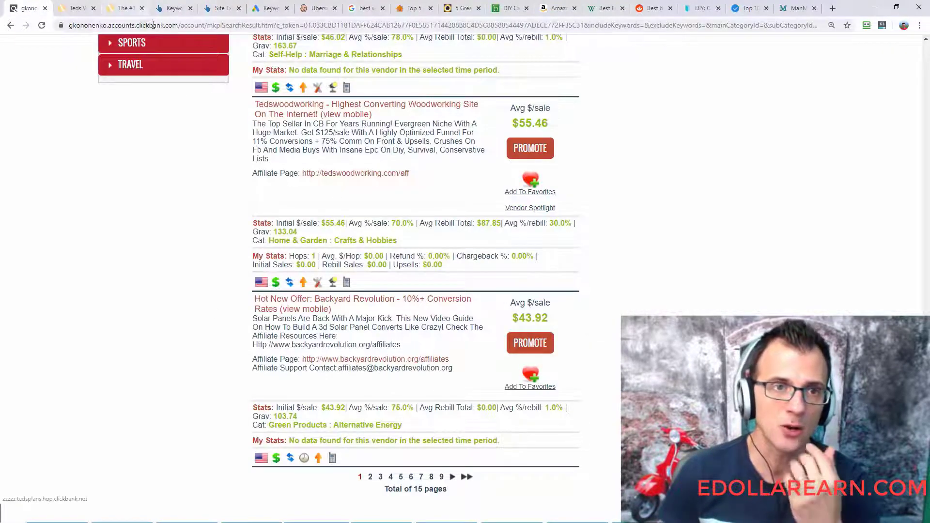
pyautogui.click(219, 9)
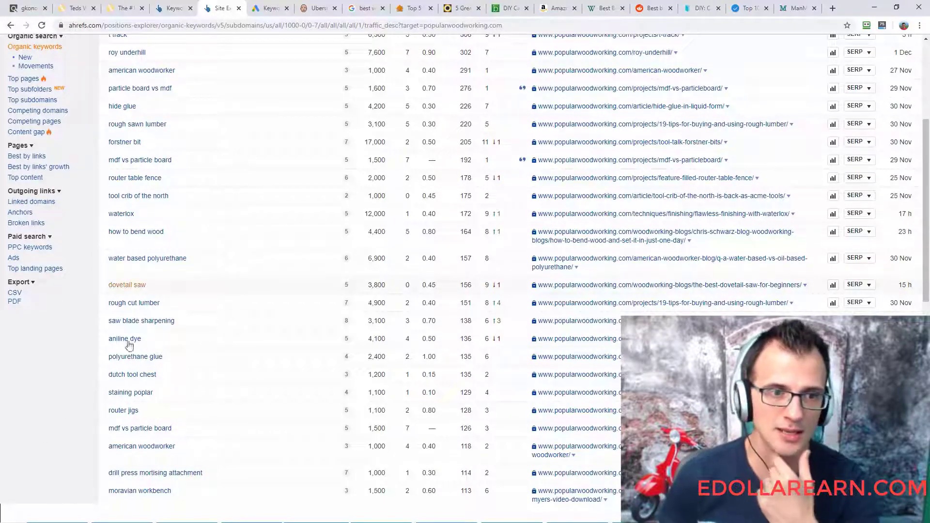
pyautogui.scroll(-6, 72, 367)
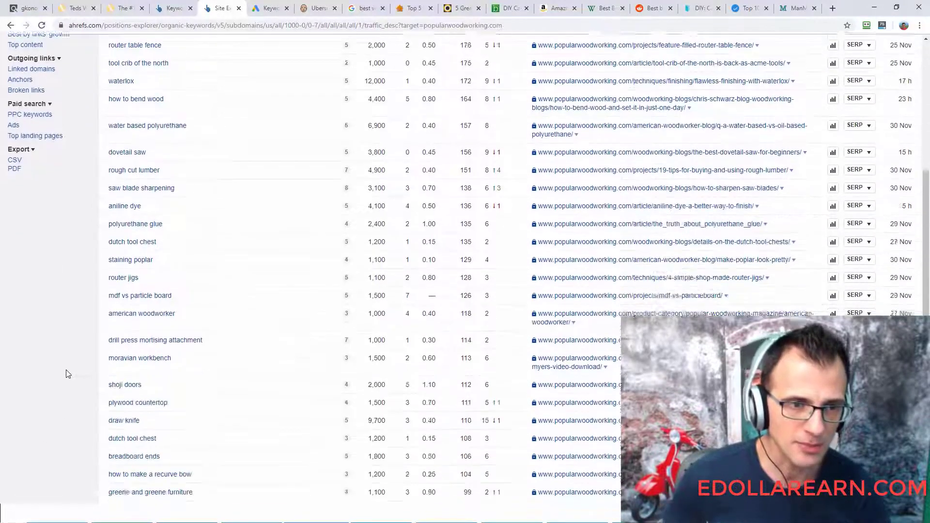
pyautogui.scroll(-2, 60, 352)
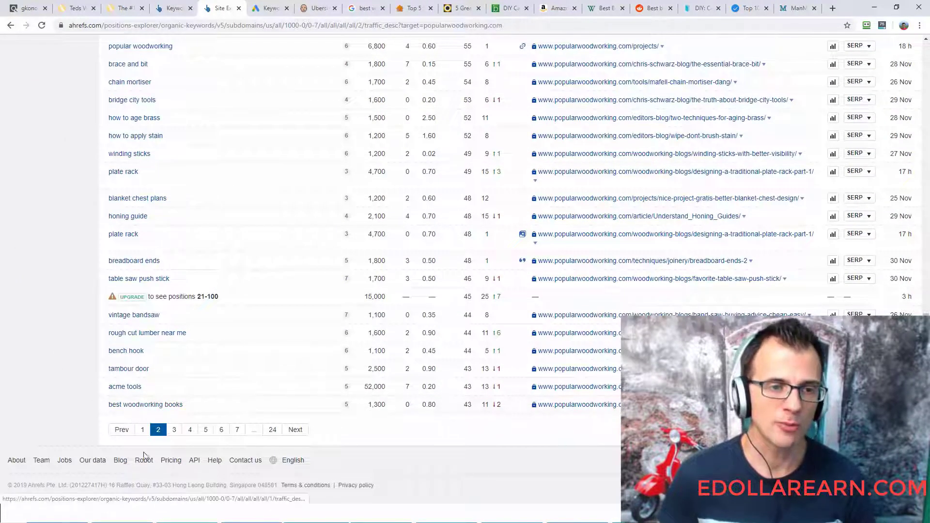
pyautogui.moveTo(108, 410); pyautogui.dragTo(183, 411)
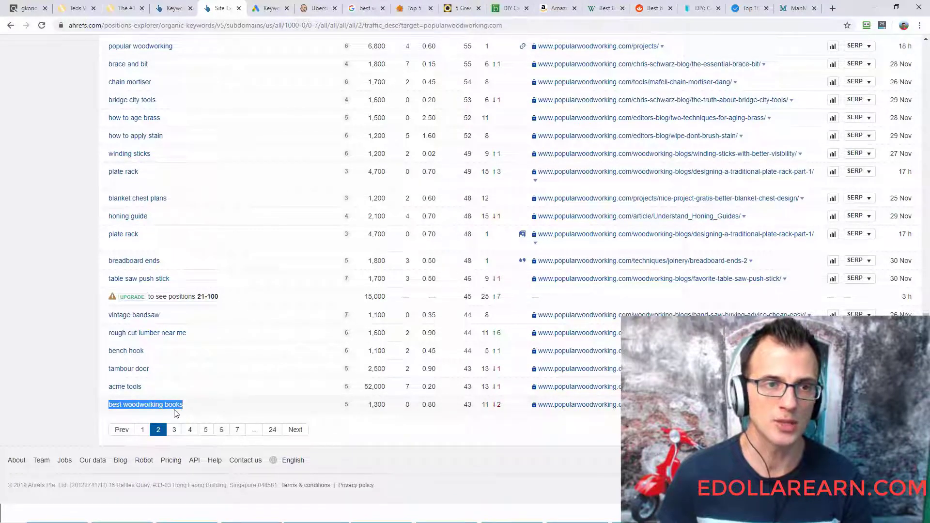
pyautogui.click(33, 371)
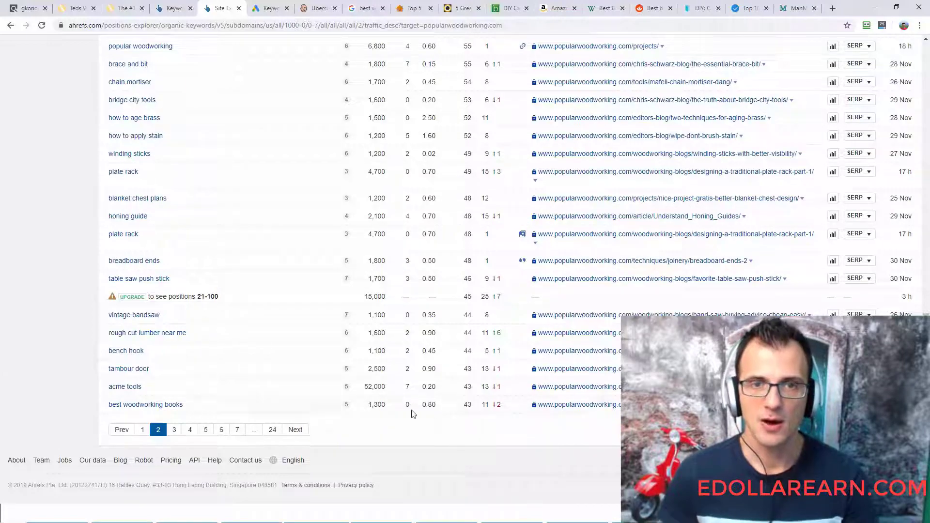
# - Review the keyword difficulty and search volume of "best woodworking books" and its fit with the ClickBank woodworking offer
pyautogui.scroll(15, 414, 414)
pyautogui.scroll(2, 422, 318)
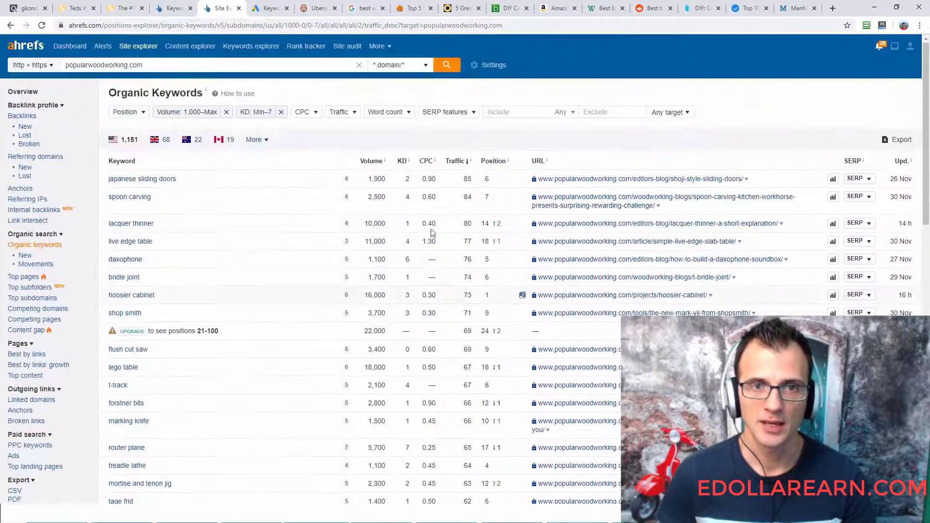
pyautogui.moveTo(402, 161); pyautogui.dragTo(393, 146)
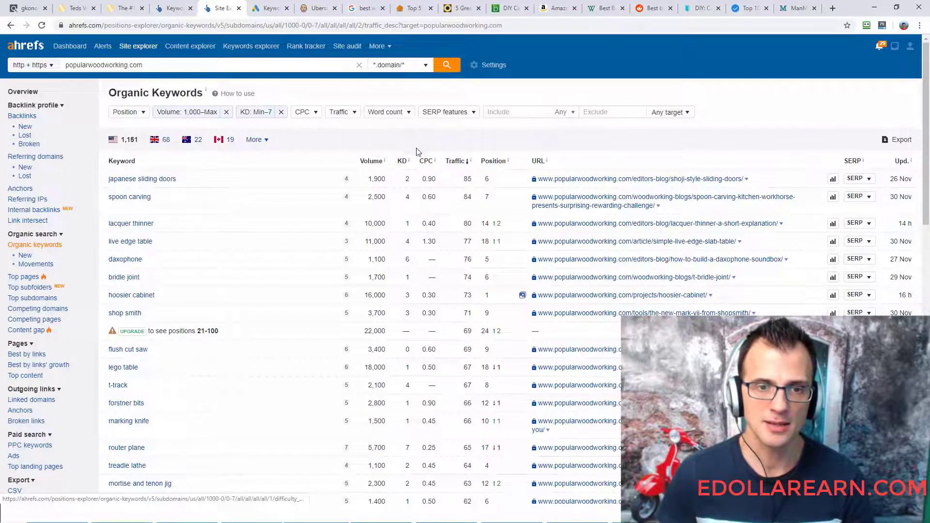
pyautogui.scroll(-15, 415, 151)
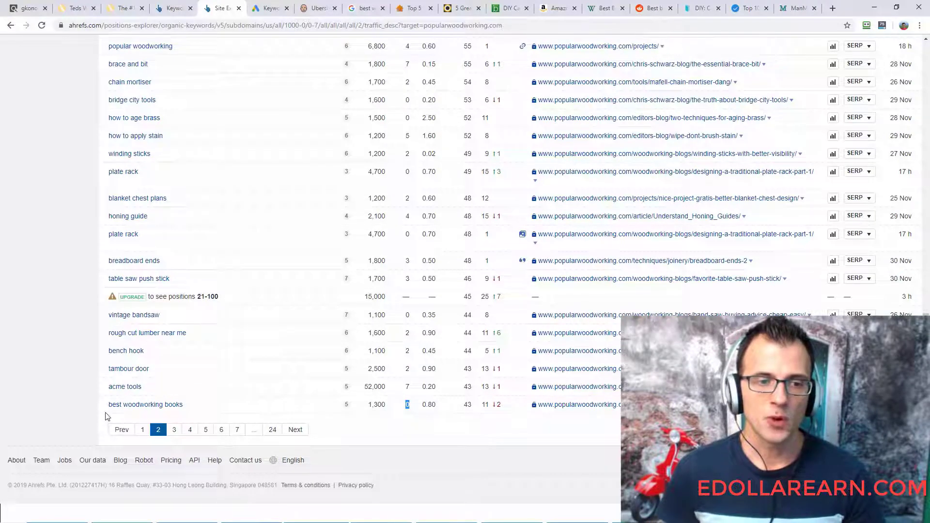
pyautogui.moveTo(106, 407); pyautogui.dragTo(183, 407)
pyautogui.click(44, 403)
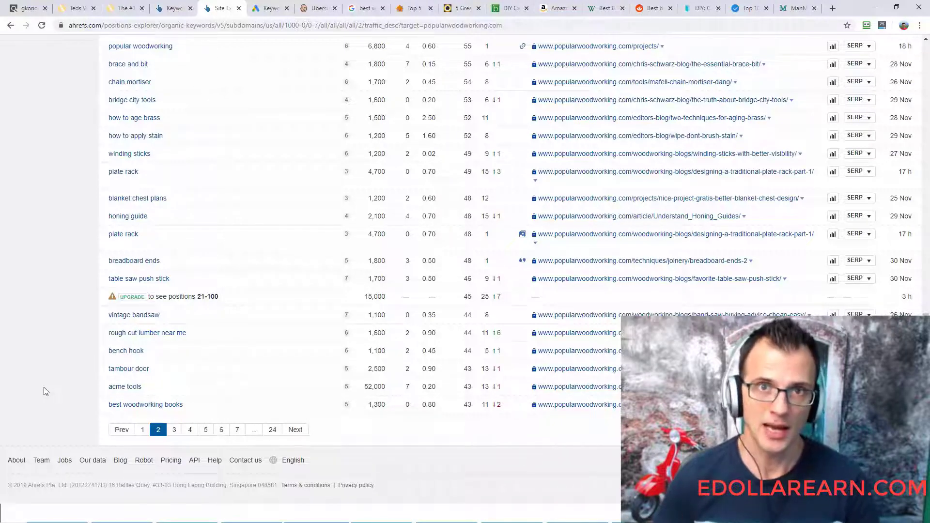
pyautogui.click(30, 8)
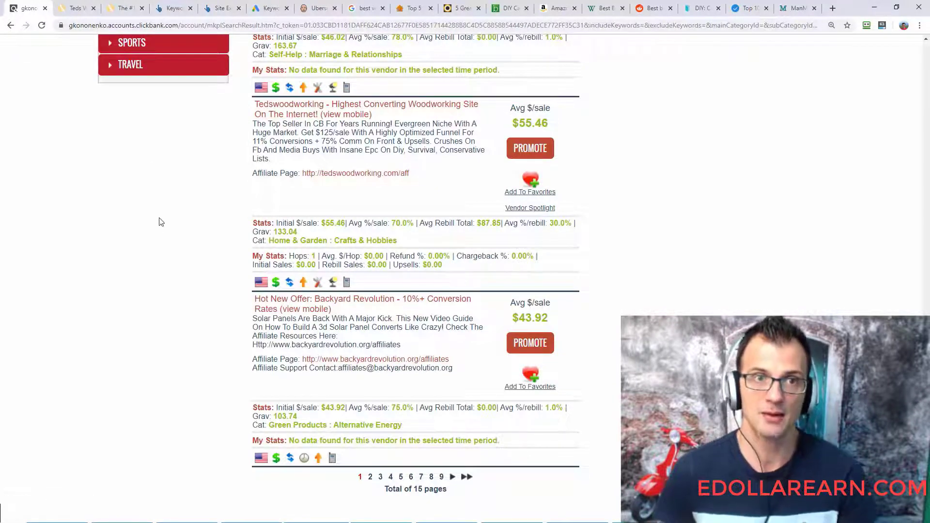
pyautogui.click(215, 8)
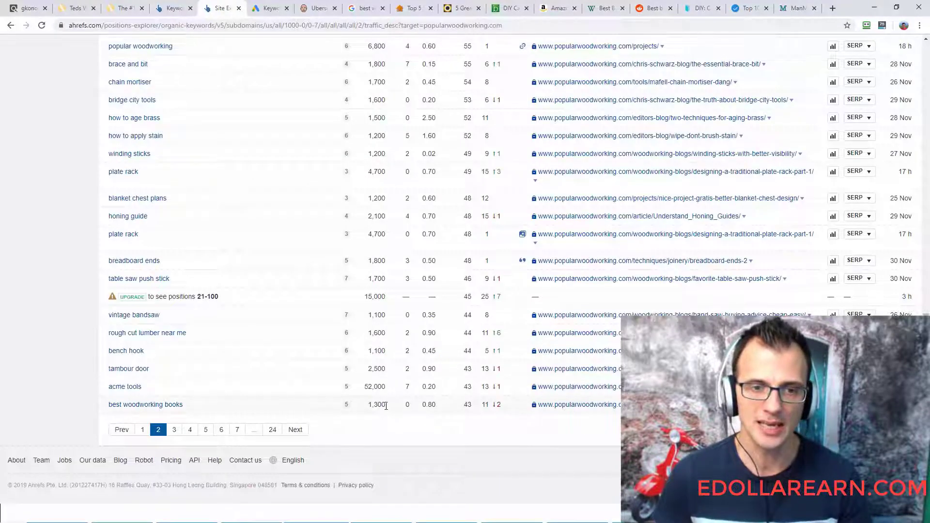
pyautogui.moveTo(386, 404); pyautogui.dragTo(369, 407)
pyautogui.click(5, 390)
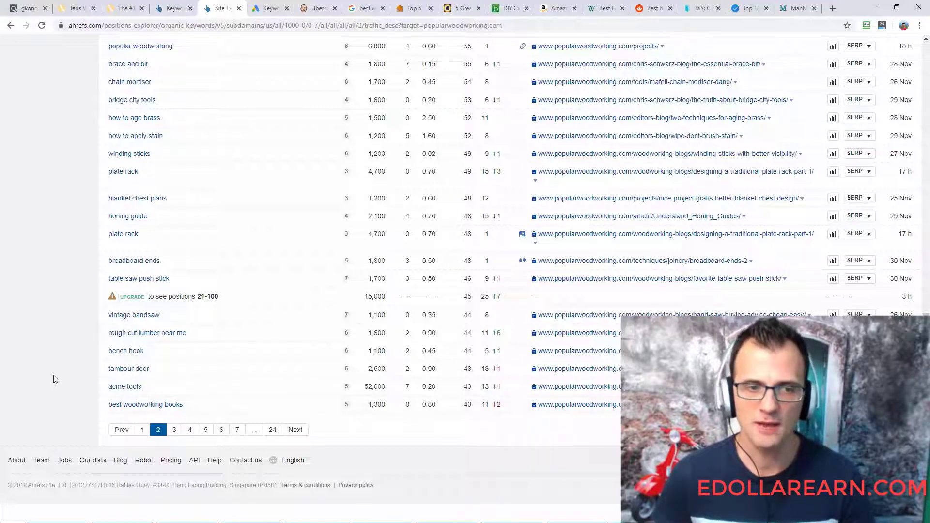
# - Open the keyword overview for "best woodworking books" and examine its metrics and SERP overview
pyautogui.click(136, 406)
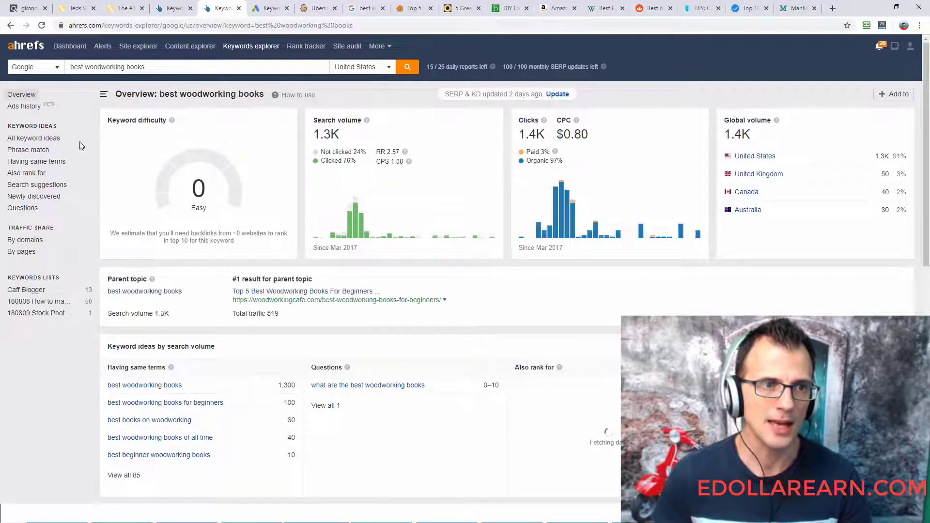
pyautogui.scroll(-5, 269, 265)
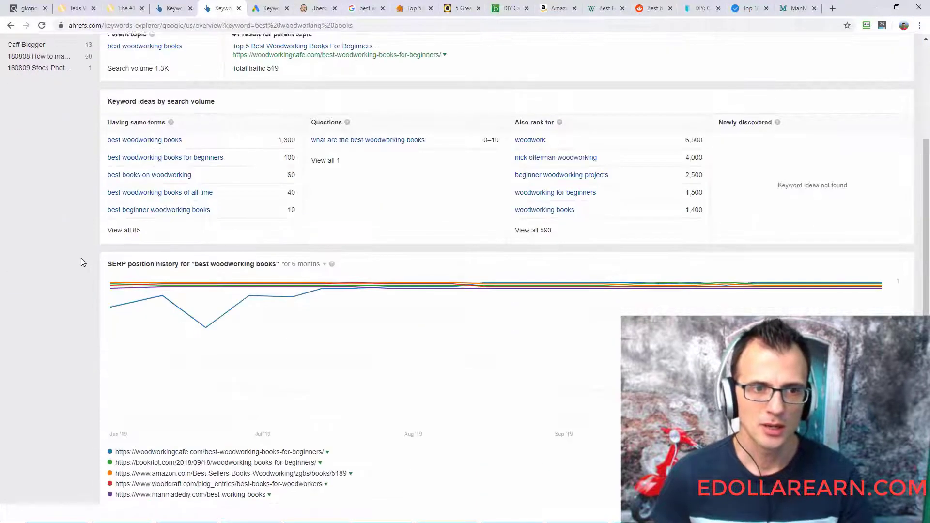
pyautogui.scroll(-9, 43, 252)
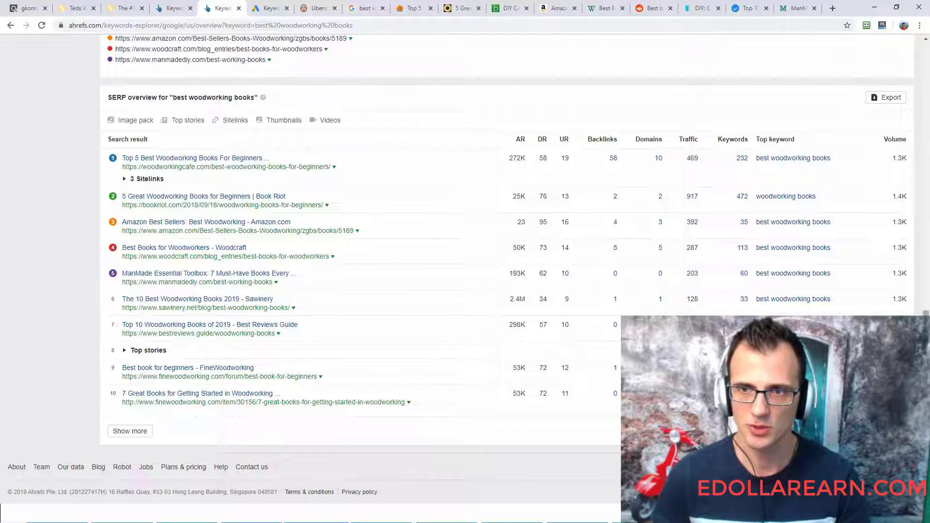
pyautogui.moveTo(926, 388); pyautogui.dragTo(926, 116)
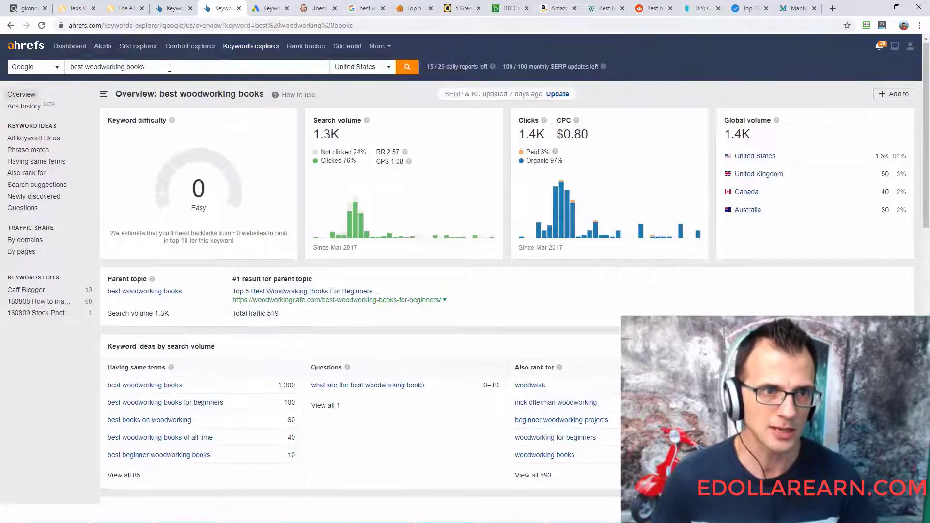
# - Show the keyword ideas having the same terms as "best woodworking books" and examine their difficulty and volume
pyautogui.click(43, 162)
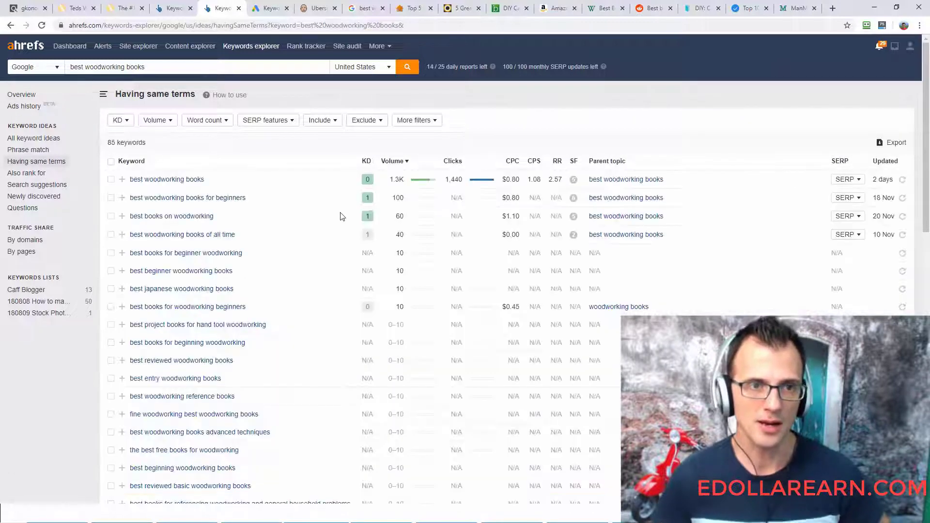
pyautogui.scroll(-2, 297, 257)
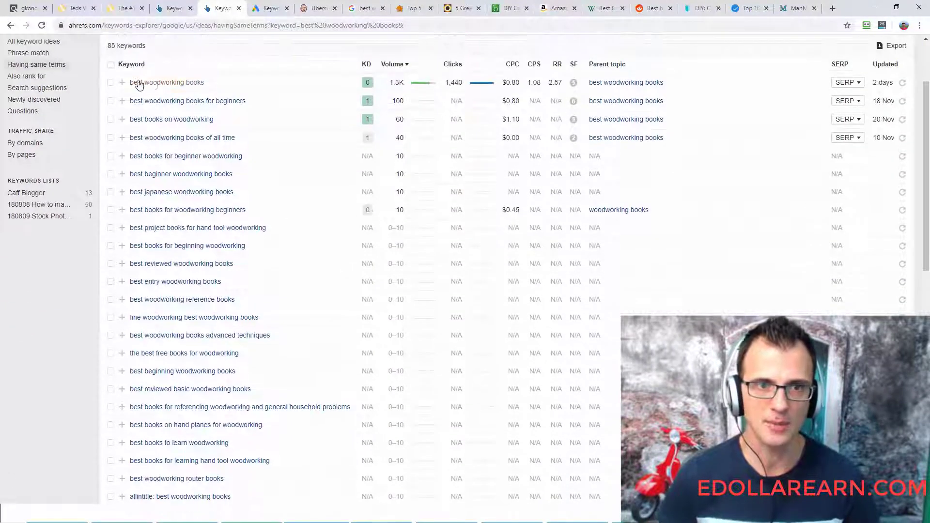
pyautogui.scroll(2, 221, 229)
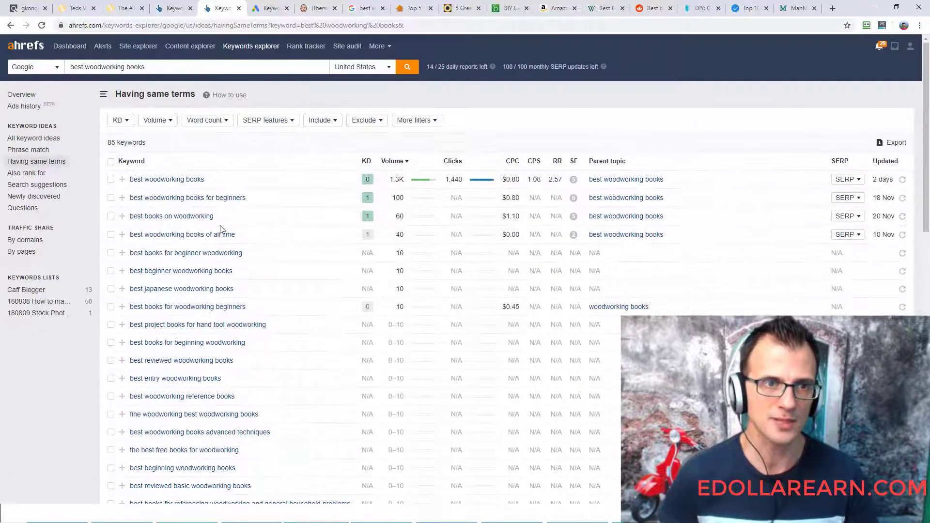
pyautogui.scroll(-2, 835, 113)
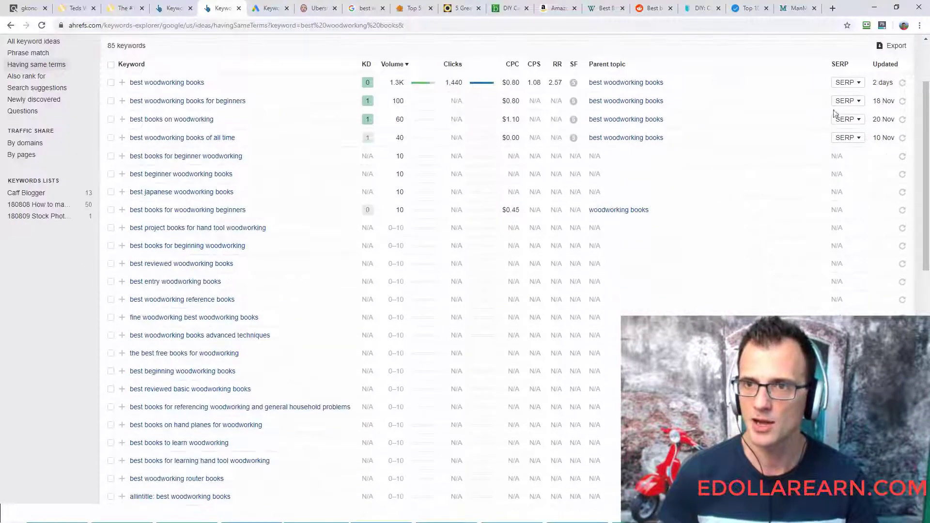
# - Open the SERP overview for "best woodworking books", examine the ranking pages' metrics, and close the overview
pyautogui.click(848, 83)
pyautogui.moveTo(927, 90); pyautogui.dragTo(928, 108)
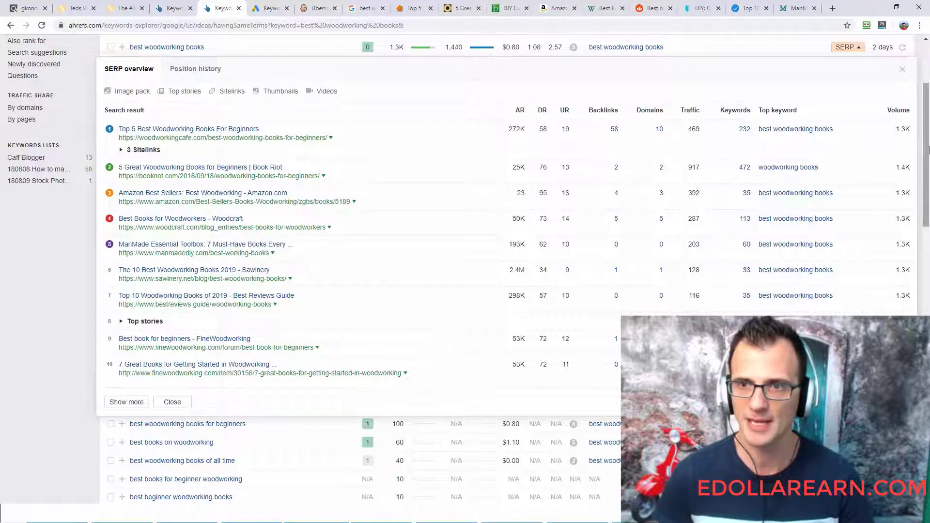
pyautogui.moveTo(929, 150); pyautogui.dragTo(929, 174)
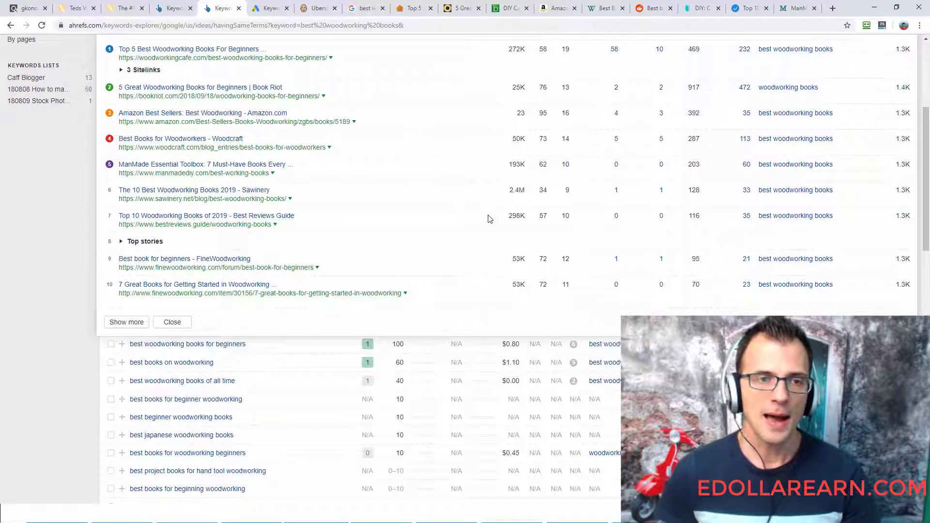
pyautogui.scroll(1, 363, 196)
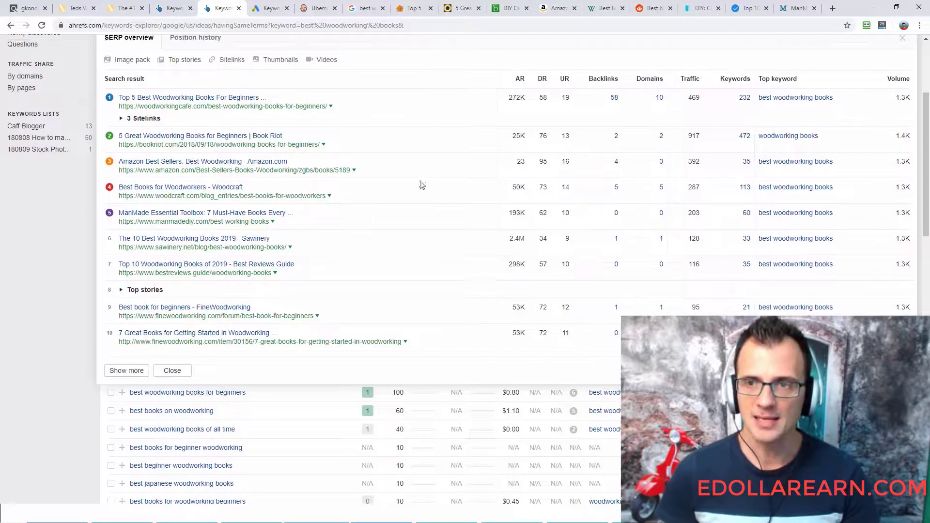
pyautogui.scroll(-1, 315, 174)
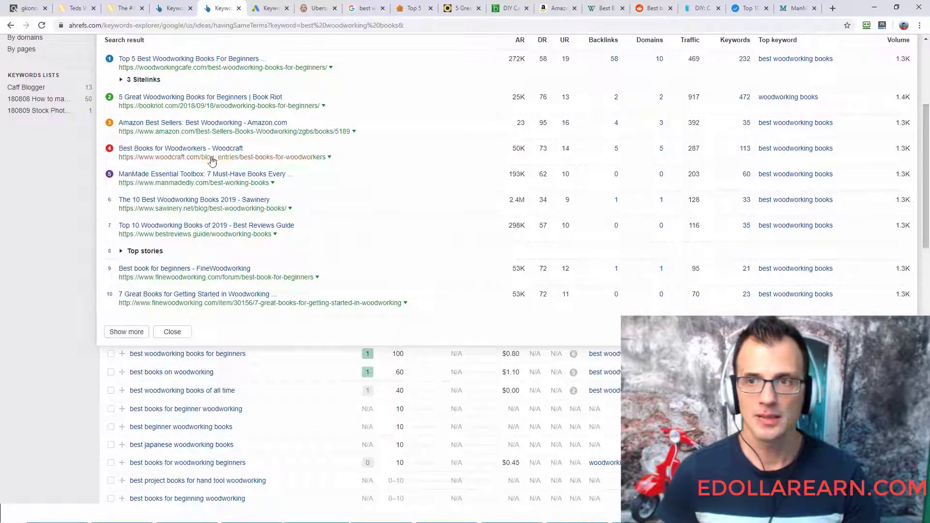
pyautogui.scroll(1, 242, 189)
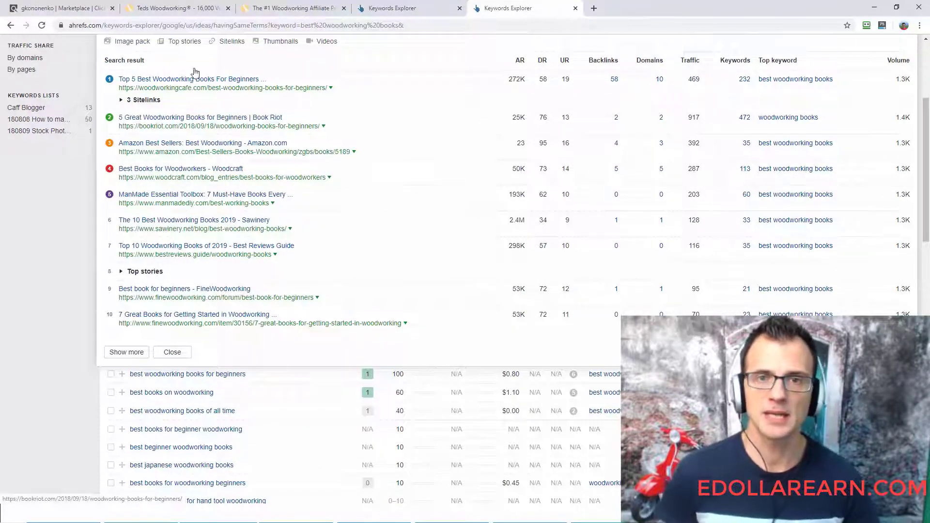
pyautogui.moveTo(927, 184); pyautogui.dragTo(927, 167)
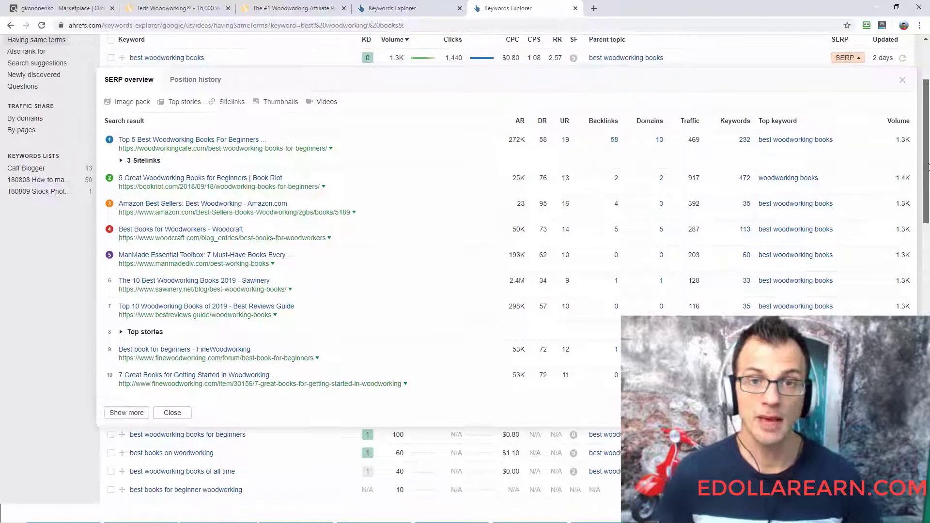
pyautogui.moveTo(926, 123); pyautogui.dragTo(926, 117)
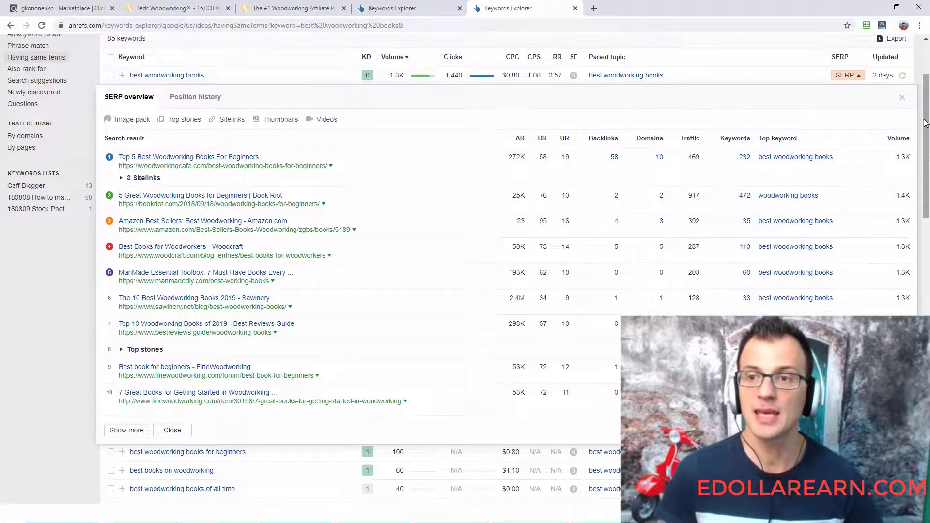
pyautogui.click(902, 98)
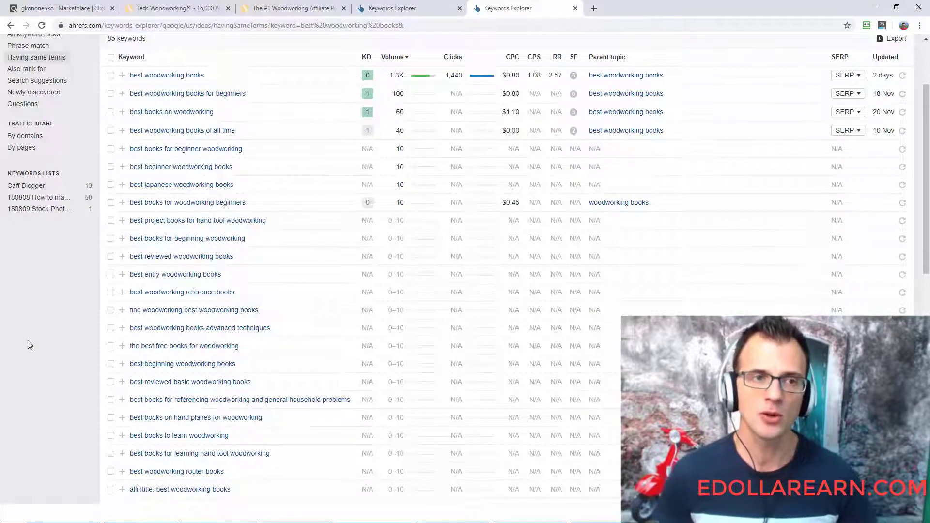
# - Review the related keyword list and reopen the SERP overview for "best woodworking books" to show its ranking pages
pyautogui.scroll(1, 231, 168)
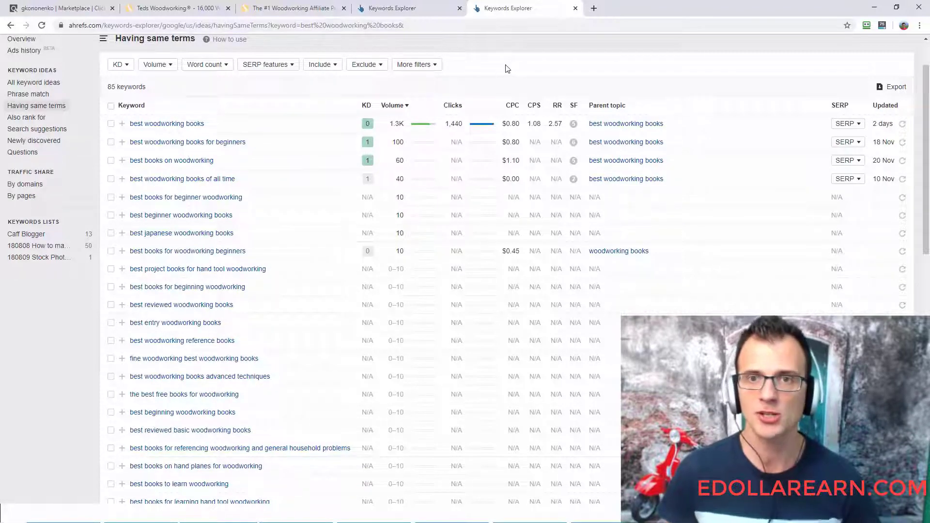
pyautogui.scroll(-1, 928, 167)
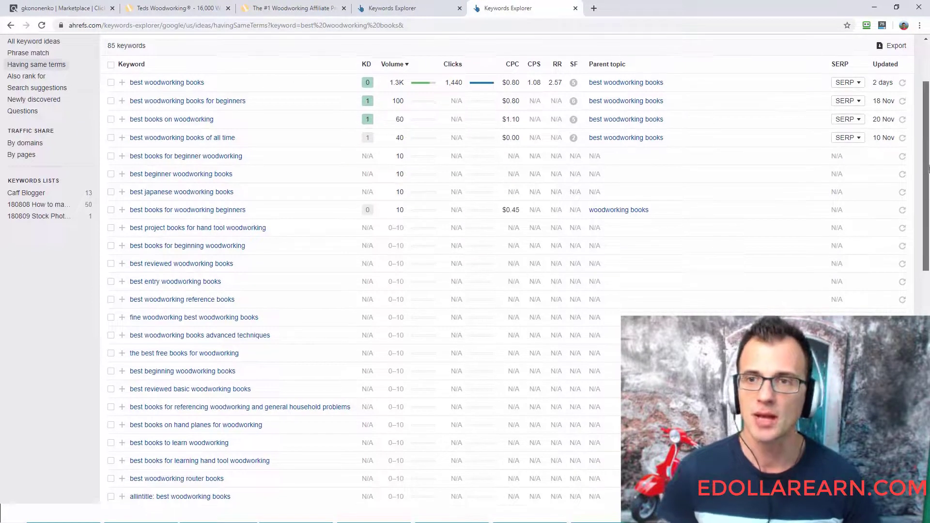
pyautogui.click(848, 79)
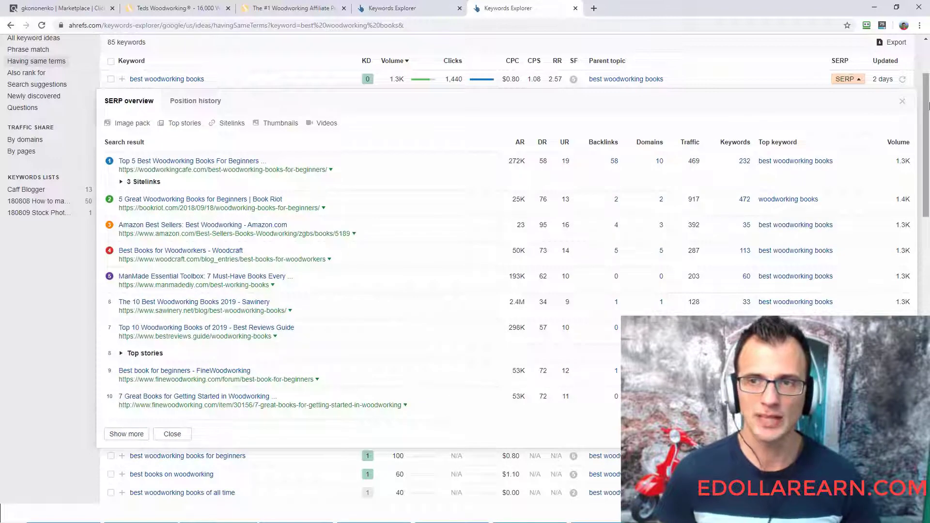
pyautogui.scroll(-2, 928, 105)
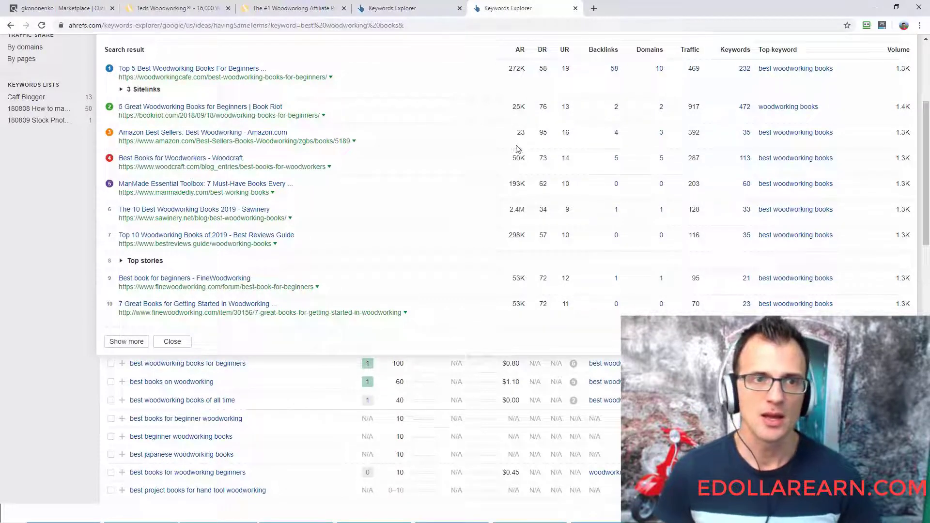
# - Switch to the Keyword Filtering spreadsheet and review the keyword, volume, KD, competitors and position columns
pyautogui.hotkey('alt', 'Tab')
pyautogui.click(175, 127)
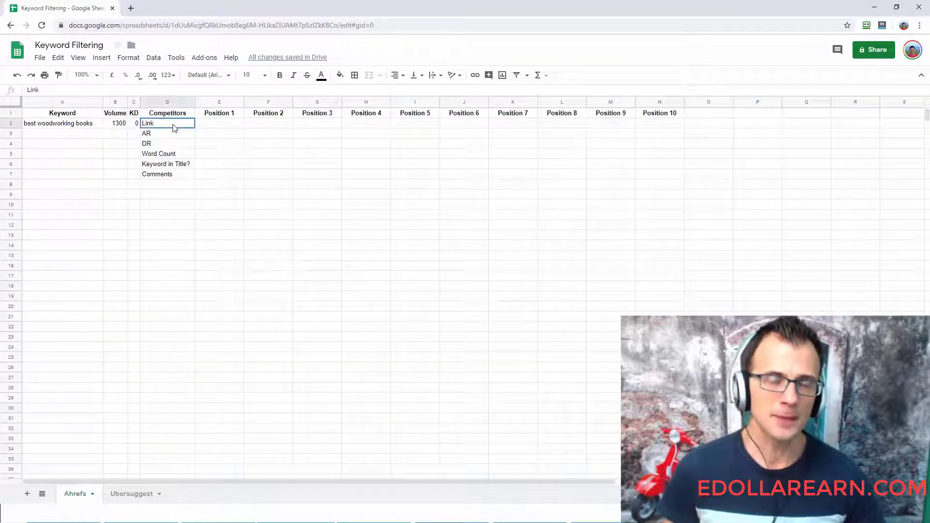
pyautogui.click(204, 127)
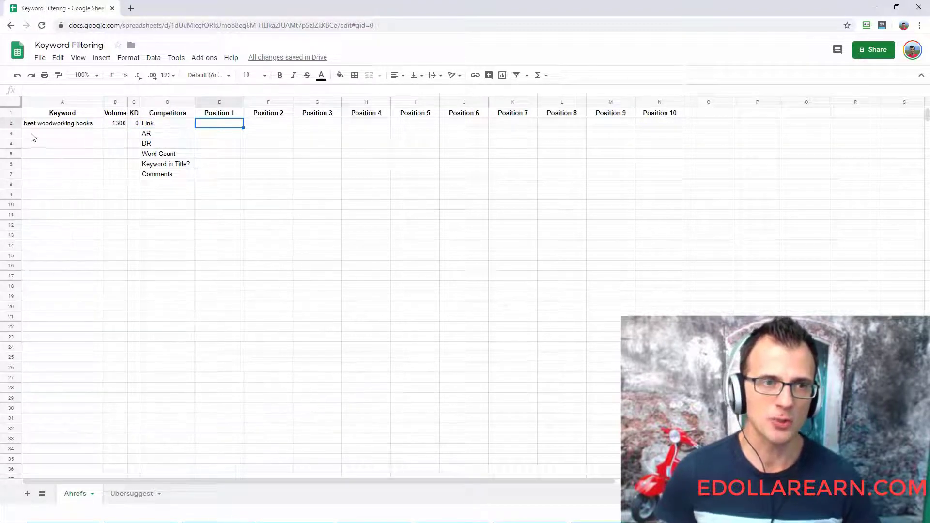
pyautogui.click(44, 125)
pyautogui.click(120, 127)
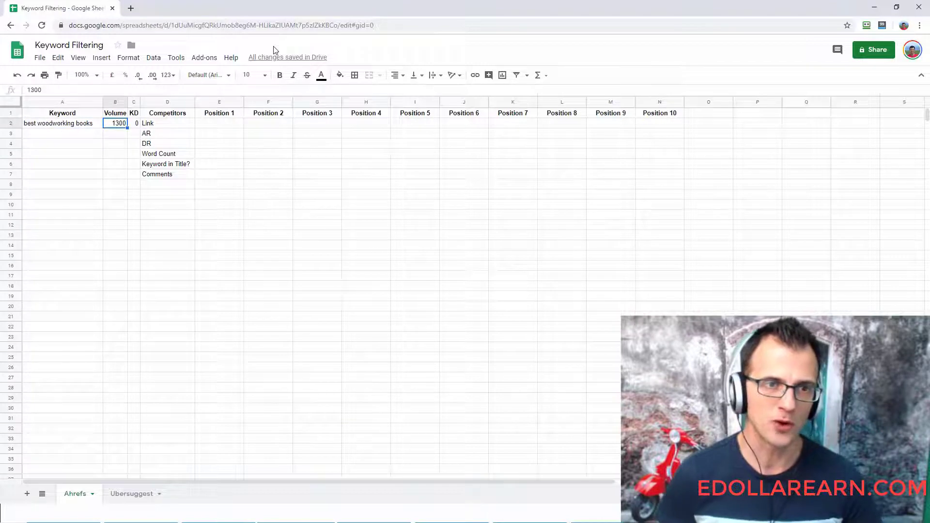
pyautogui.press('Right')
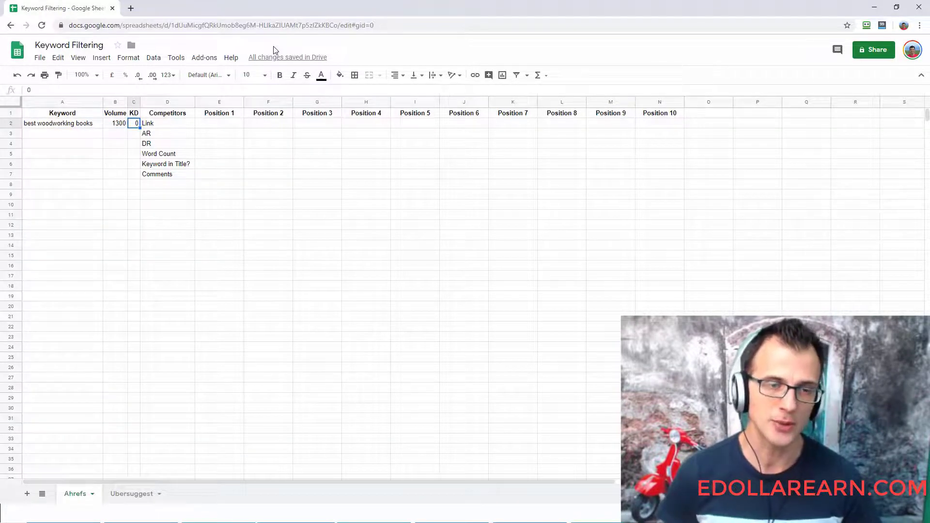
pyautogui.press('Right')
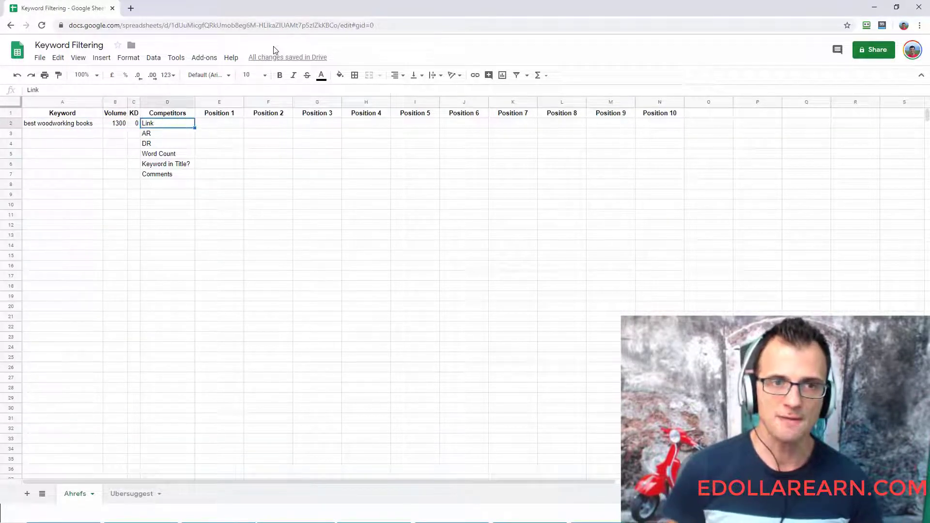
pyautogui.press('Up')
pyautogui.press('Right')
pyautogui.press('Right')
pyautogui.press('Right')
pyautogui.press('Right')
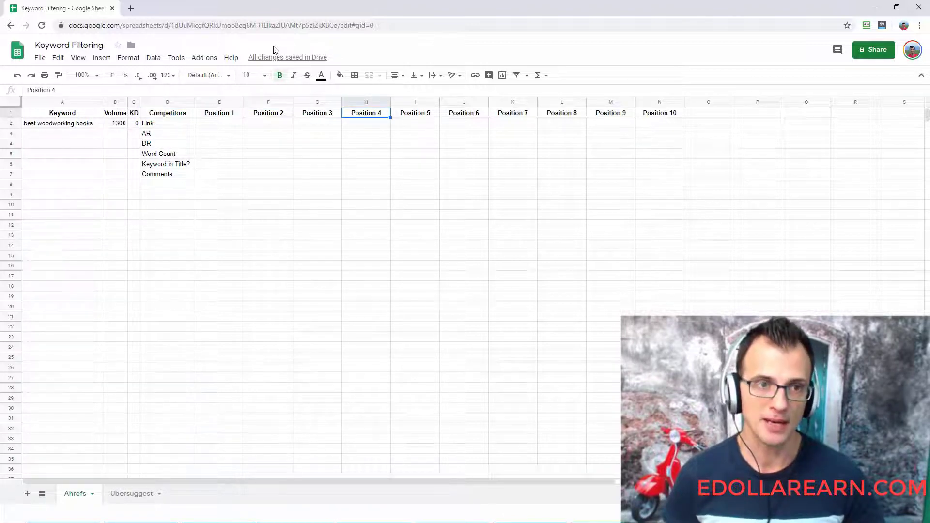
# - Copy the link address of the first-ranked woodworkingcafe.com result from Ahrefs into the Link cell under Position 1
pyautogui.press('Down')
pyautogui.press('Left')
pyautogui.press('Left')
pyautogui.press('Left')
pyautogui.press('Left')
pyautogui.press('Right')
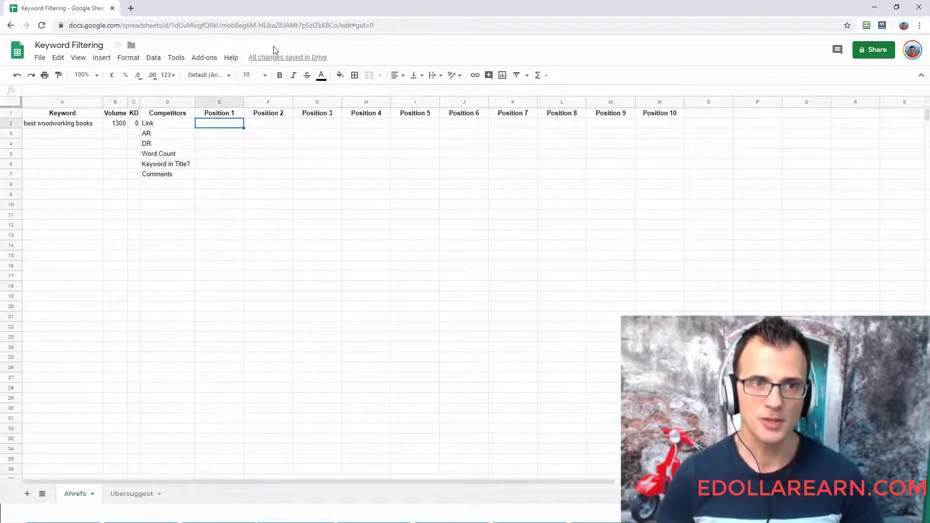
pyautogui.hotkey('alt', 'Tab')
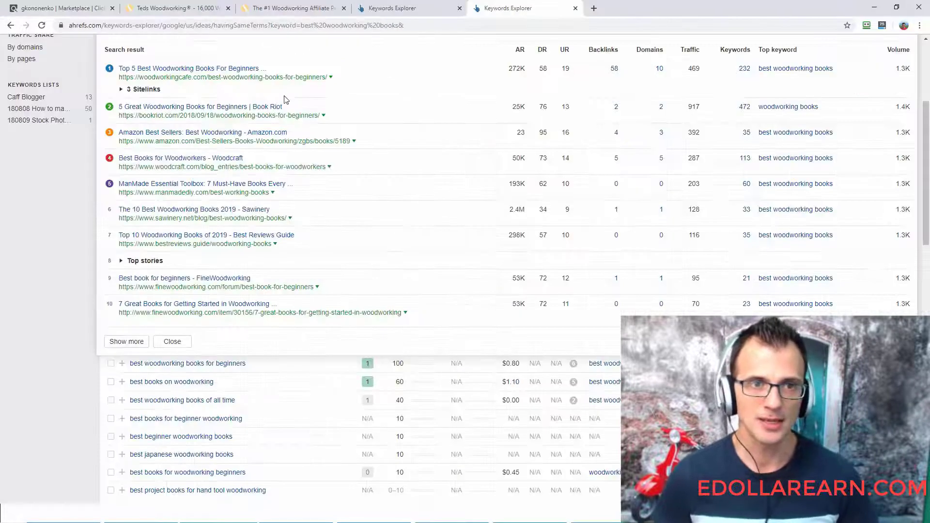
pyautogui.rightClick(233, 78)
pyautogui.click(271, 135)
pyautogui.hotkey('alt', 'Tab')
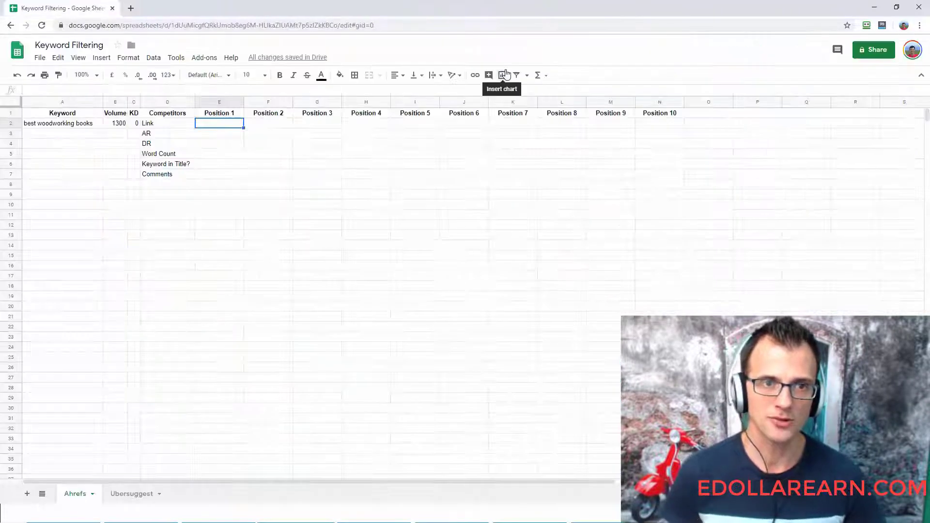
pyautogui.hotkey('ctrl', 'v')
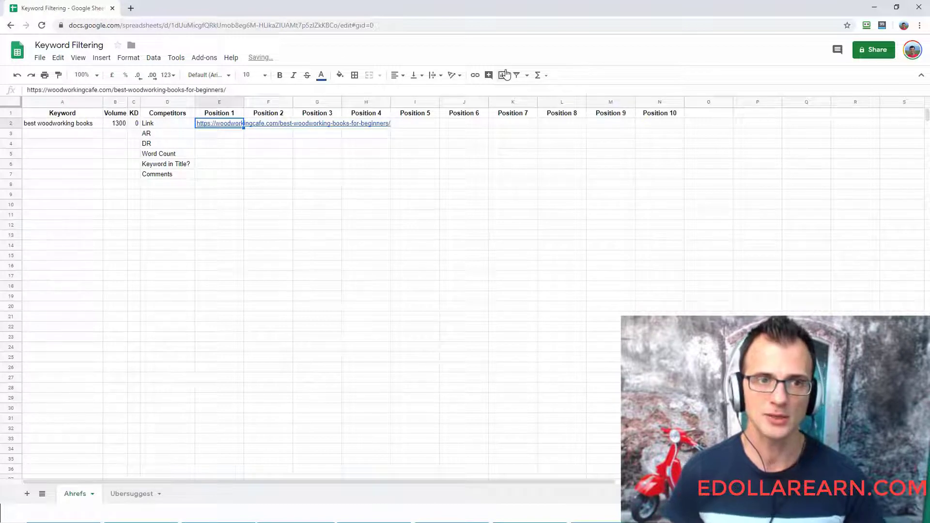
pyautogui.press('Down')
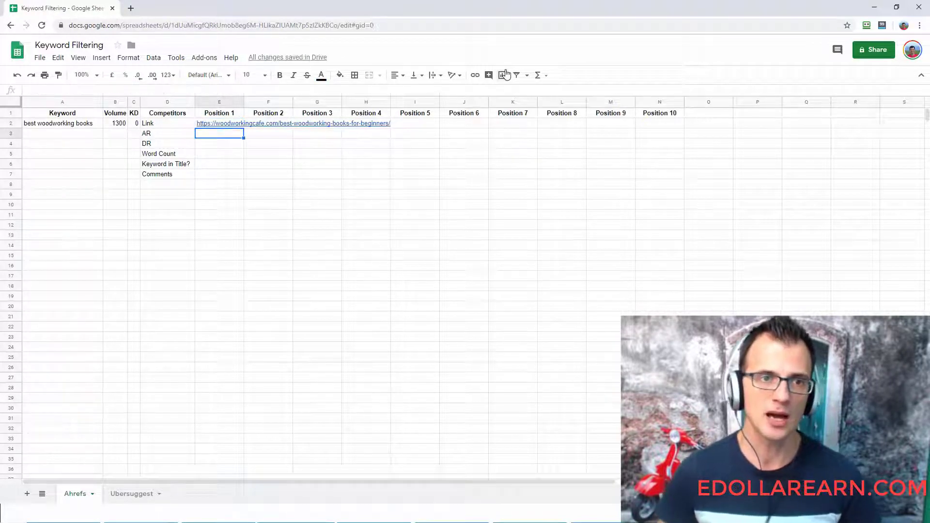
# - Look up the first-ranked result's AR in Ahrefs and enter 272000 as the AR under Position 1 in the spreadsheet
pyautogui.hotkey('alt', 'Tab')
pyautogui.moveTo(516, 52)
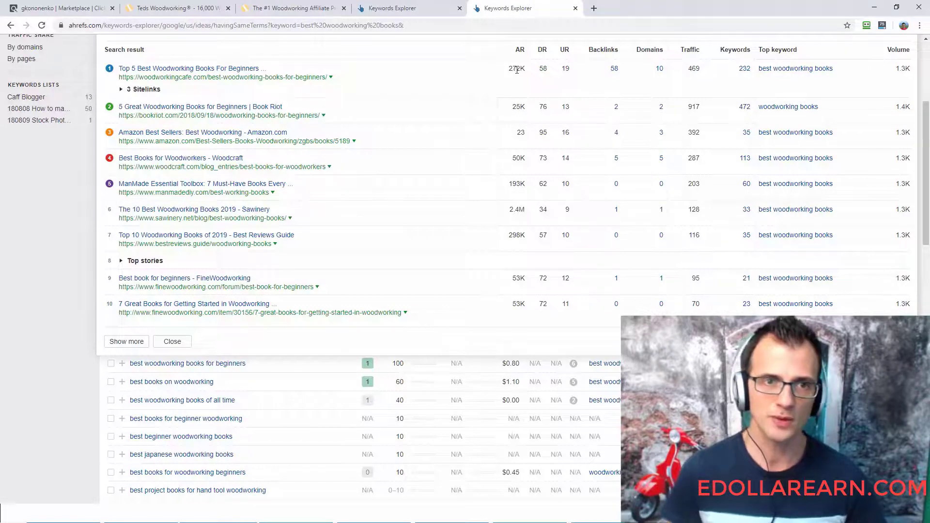
pyautogui.hotkey('alt', 'Tab')
pyautogui.write('272000')
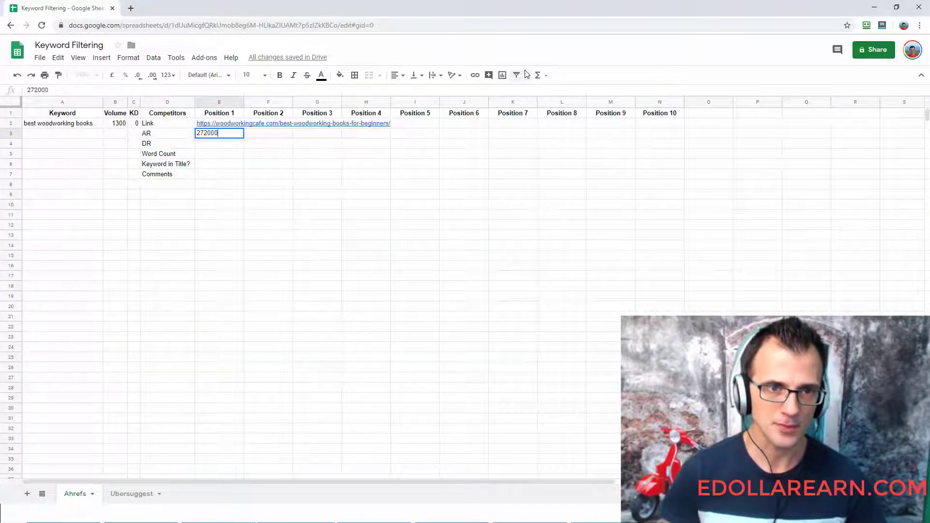
pyautogui.press('Return')
# - Compare the AR of the first-ranked result with that of the Sawinery result in the Ahrefs SERP overview
pyautogui.hotkey('alt', 'Tab')
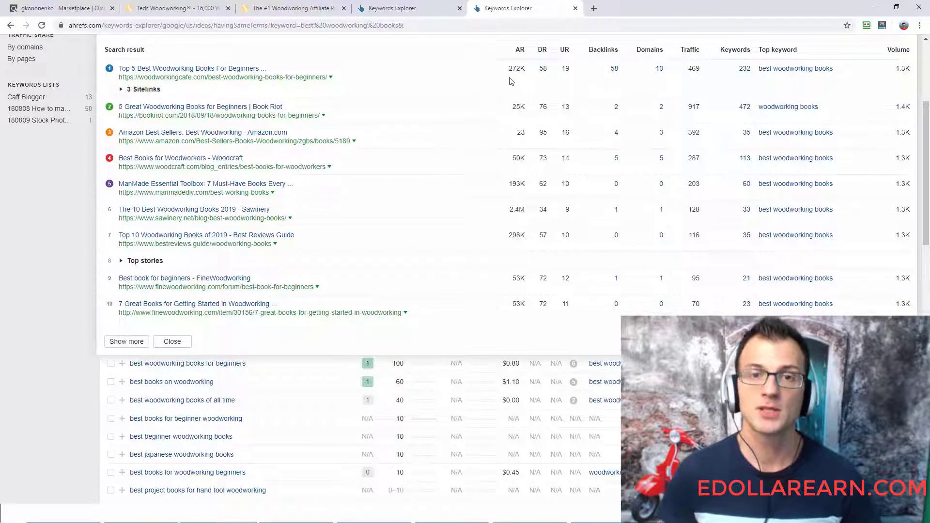
pyautogui.moveTo(509, 69); pyautogui.dragTo(519, 69)
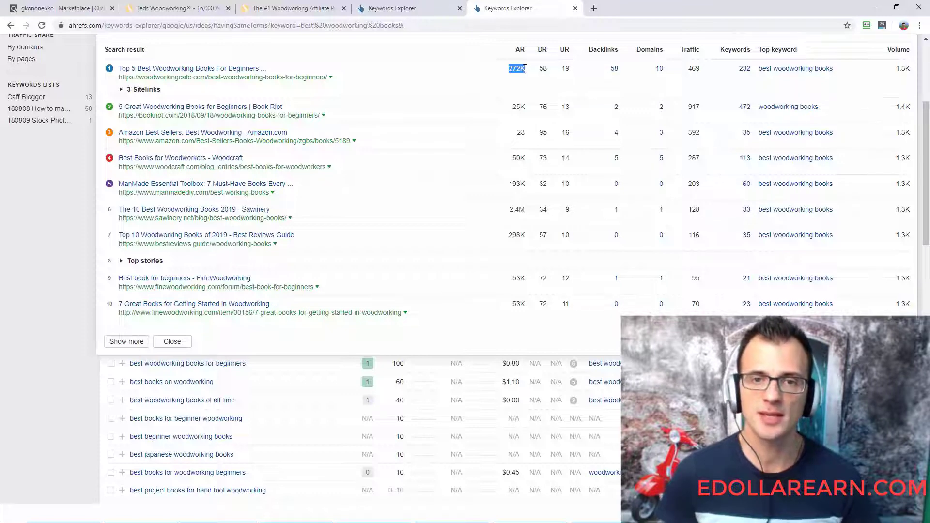
pyautogui.click(524, 211)
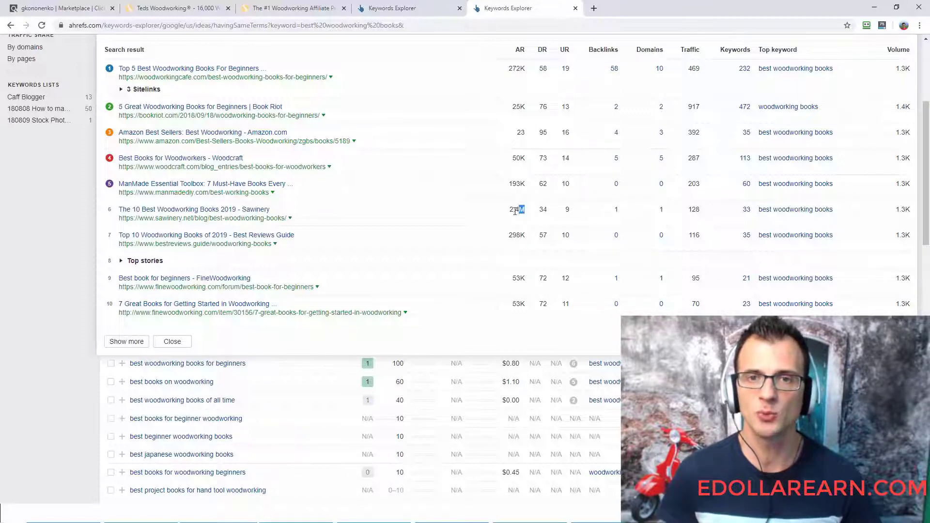
pyautogui.moveTo(515, 212); pyautogui.dragTo(509, 215)
pyautogui.click(516, 82)
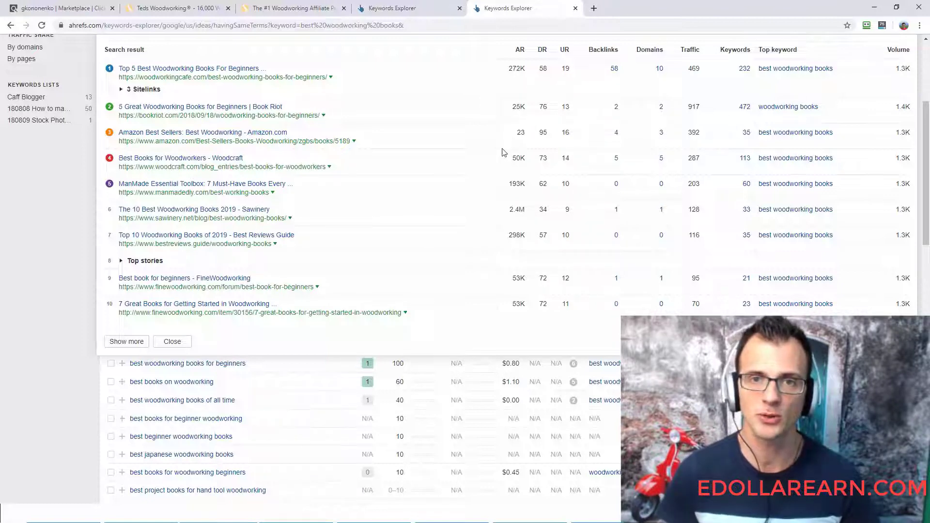
# - Check the first-ranked result's DR in Ahrefs and enter 58 as the DR under Position 1 in the spreadsheet
pyautogui.hotkey('alt', 'Tab')
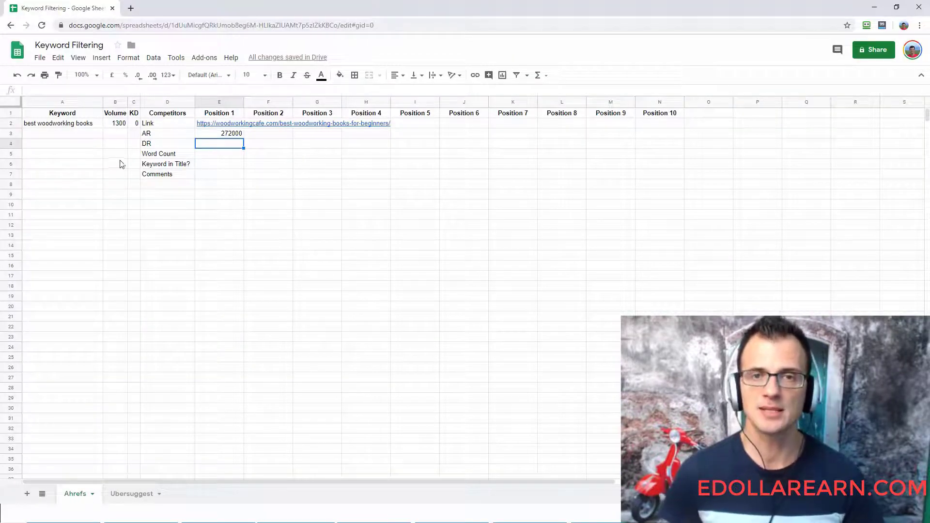
pyautogui.hotkey('alt', 'Tab')
pyautogui.hotkey('alt', 'Tab')
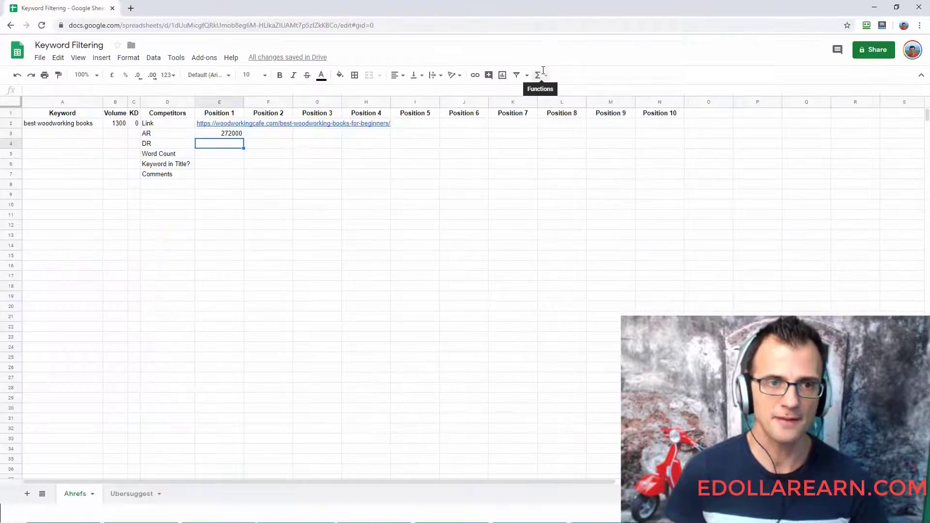
pyautogui.write('58')
pyautogui.press('Return')
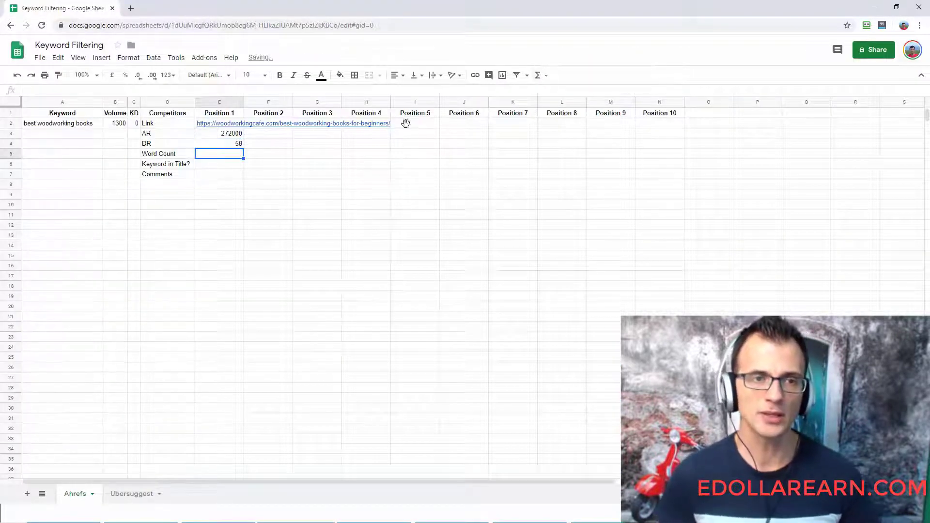
# - Open the first-ranked woodworkingcafe.com page from the Ahrefs SERP overview in a new tab and display it
pyautogui.hotkey('alt', 'Tab')
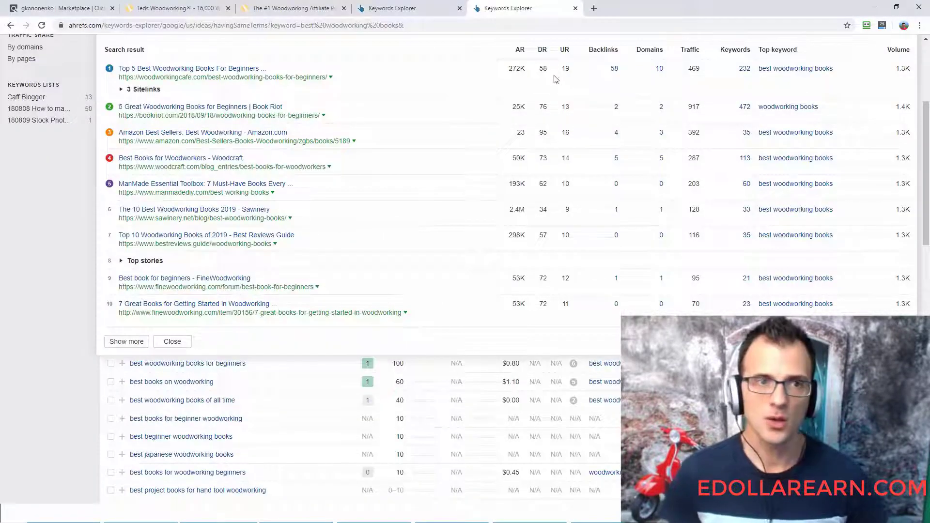
pyautogui.rightClick(223, 83)
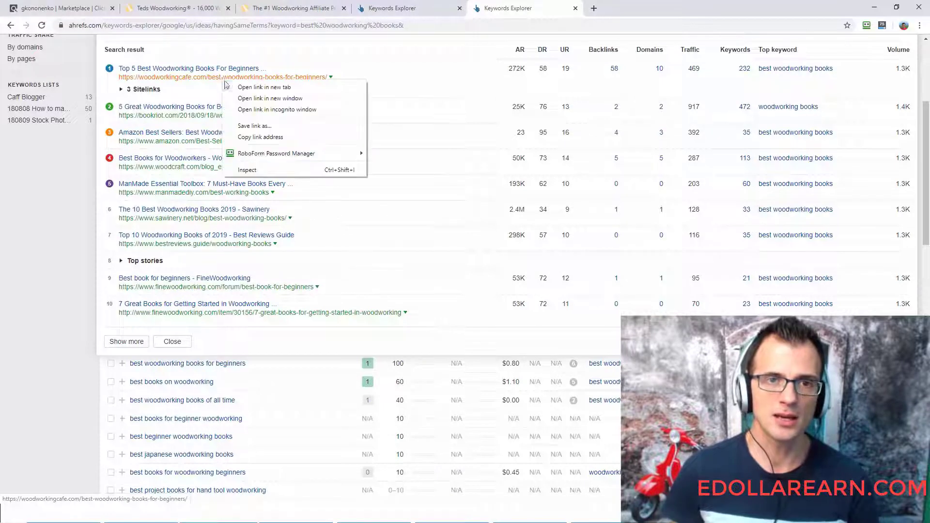
pyautogui.click(281, 85)
pyautogui.click(640, 7)
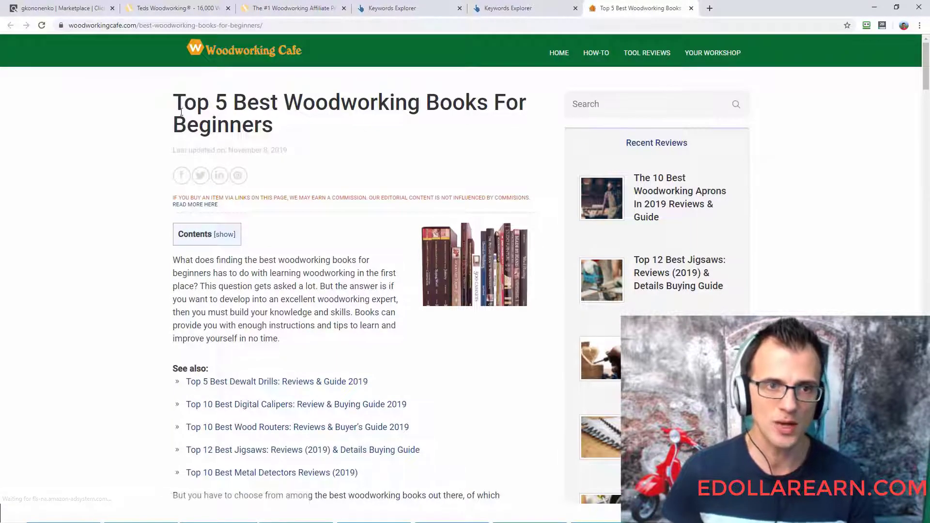
# - Copy the article's text from the opening paragraph onward on the woodworkingcafe.com page
pyautogui.moveTo(176, 262); pyautogui.dragTo(230, 266)
pyautogui.scroll(-12, 228, 265)
pyautogui.hotkey('ctrl', 'a')
pyautogui.scroll(20, 166, 167)
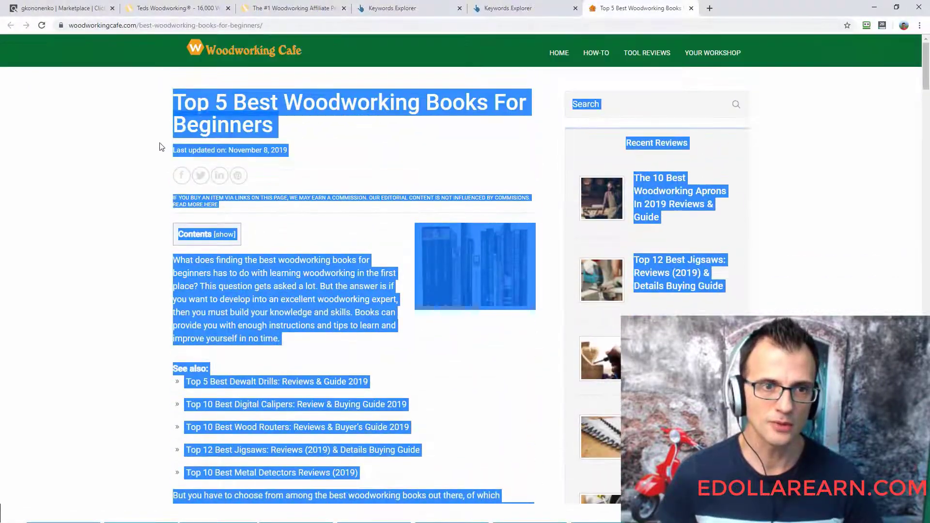
pyautogui.keyDown('shift'); pyautogui.click(174, 261); pyautogui.keyUp('shift')
pyautogui.hotkey('ctrl', 'a')
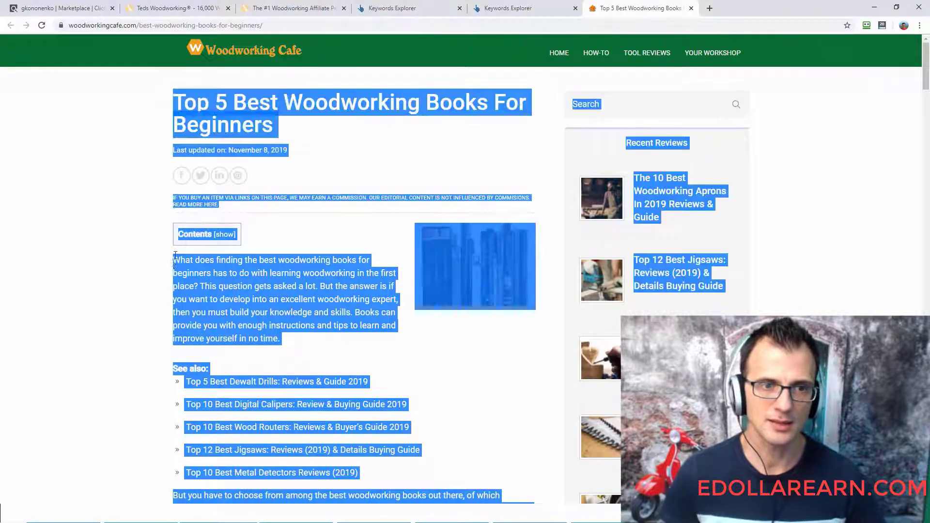
pyautogui.keyDown('shift'); pyautogui.click(174, 260); pyautogui.keyUp('shift')
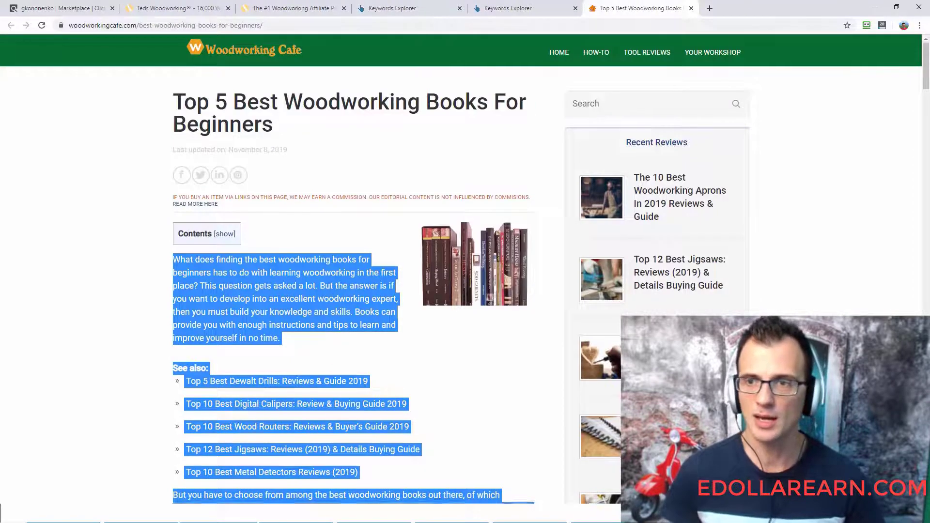
pyautogui.moveTo(925, 73); pyautogui.dragTo(913, 52)
pyautogui.rightClick(312, 285)
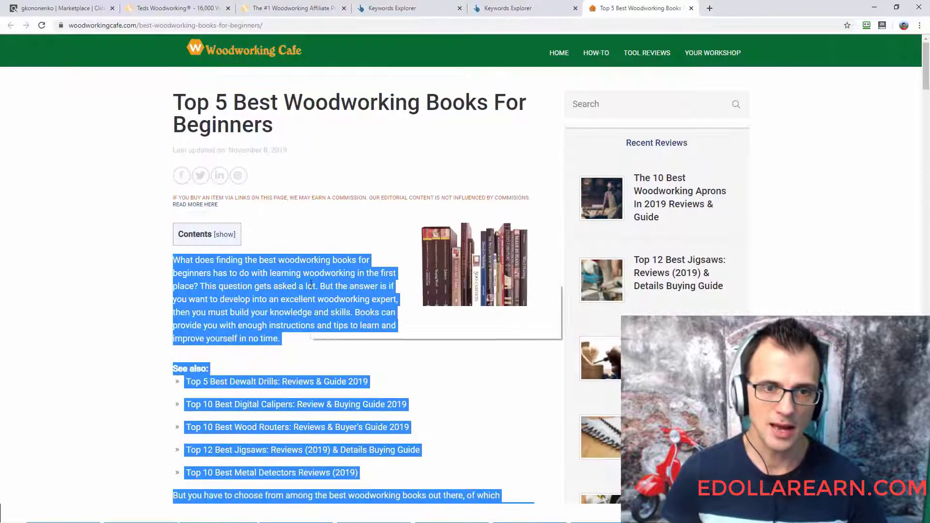
pyautogui.click(326, 292)
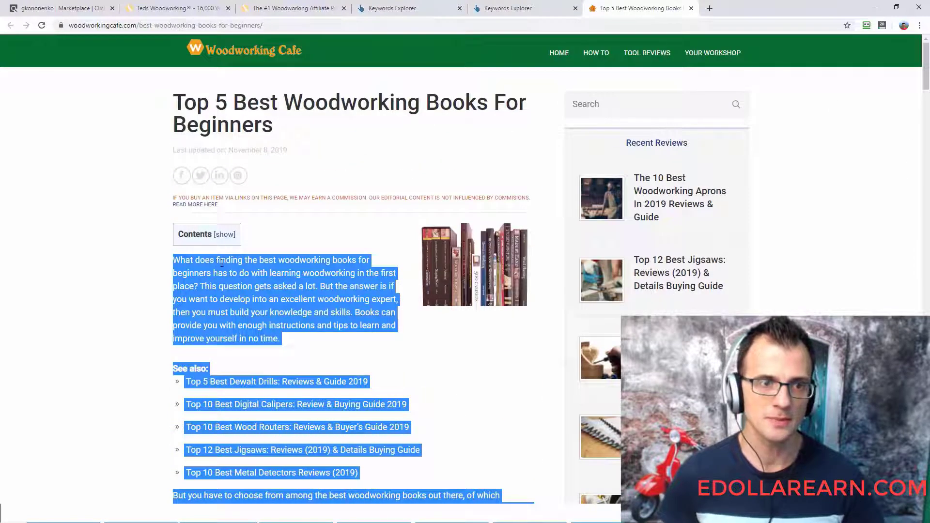
# - Switch to the blank Word document and paste the copied article as text only
pyautogui.hotkey('alt', 'Tab')
pyautogui.click(14, 62)
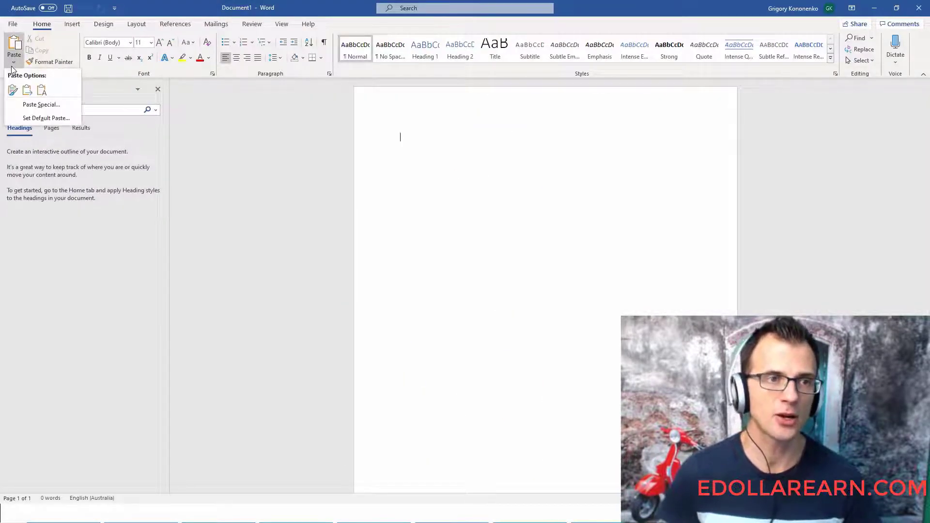
pyautogui.click(42, 90)
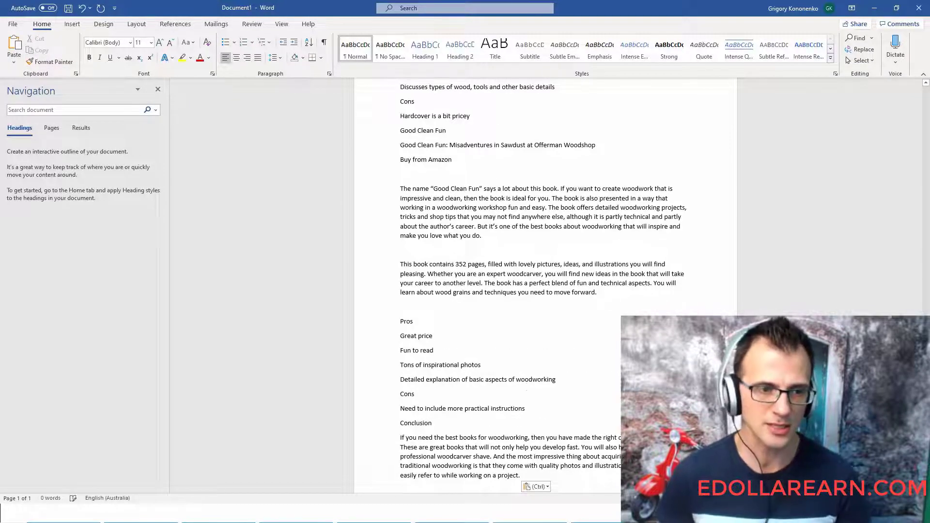
# - Check the pasted article's word count in Word and enter 1614 as the Word Count under Position 1 in the spreadsheet
pyautogui.click(58, 501)
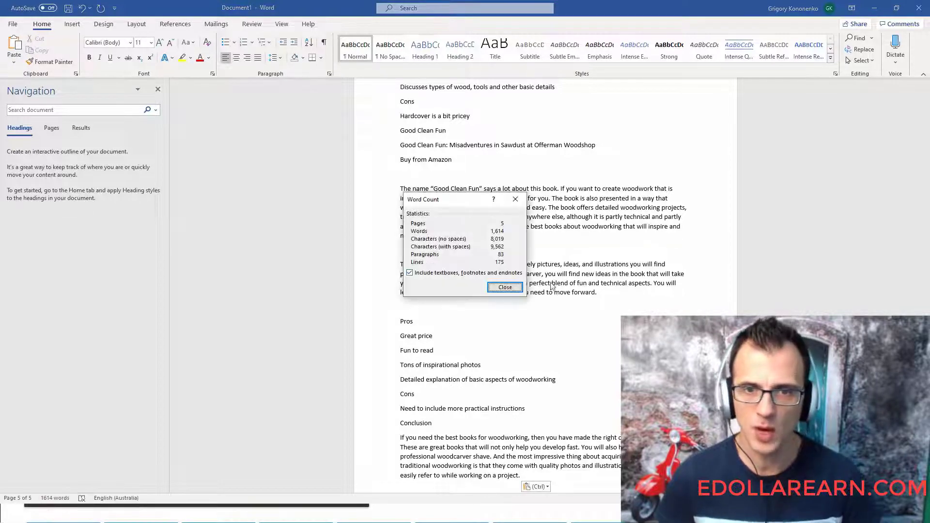
pyautogui.click(505, 287)
pyautogui.hotkey('alt', 'Tab')
pyautogui.press('Tab')
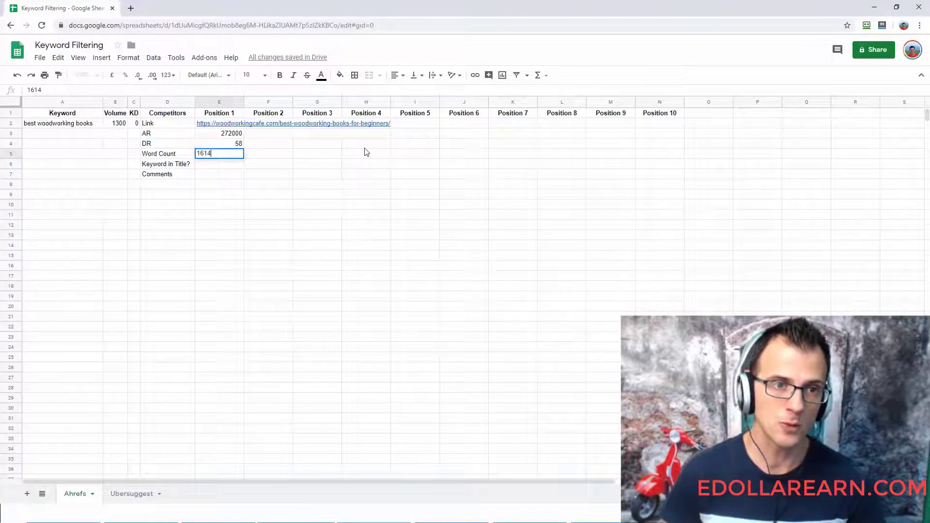
pyautogui.press('Return')
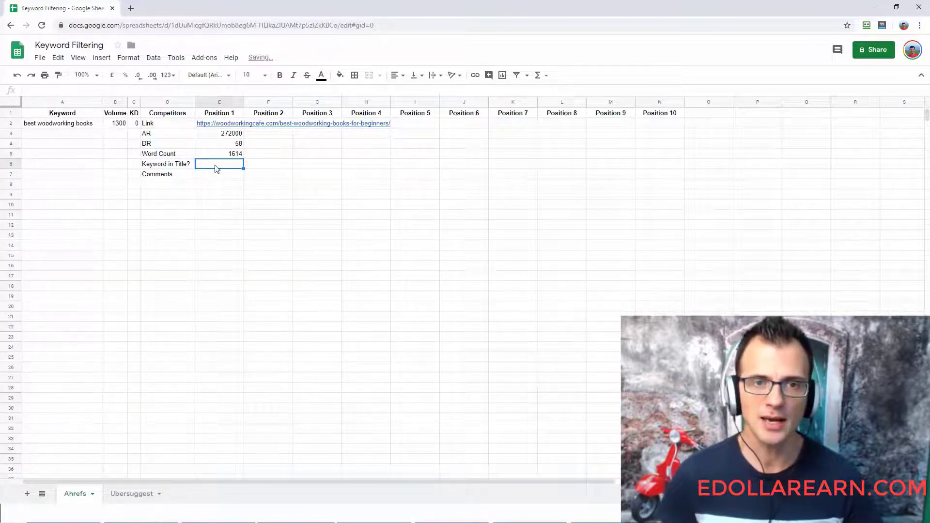
# - Return to the Ahrefs SERP overview and compare the keyword "best woodworking books" with the first-ranked result's title
pyautogui.hotkey('alt', 'Tab')
pyautogui.press('Tab')
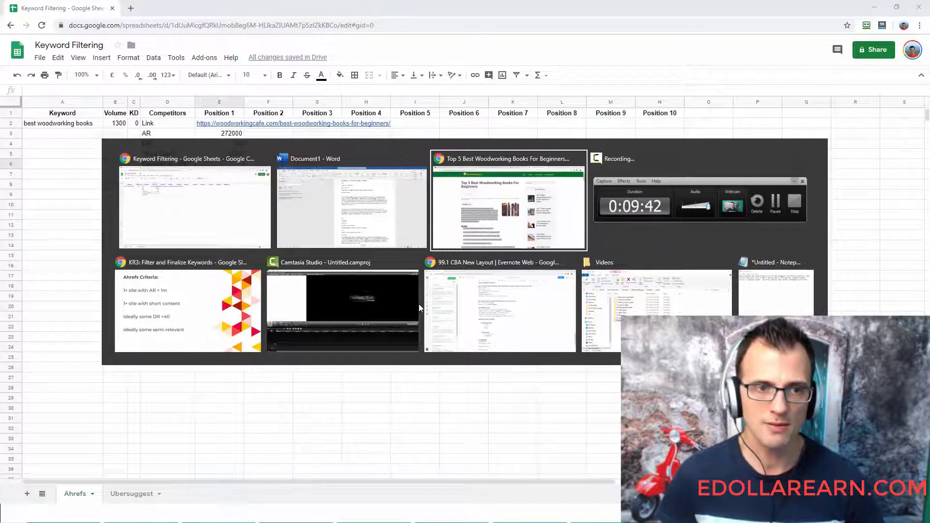
pyautogui.press('Tab')
pyautogui.press('Tab')
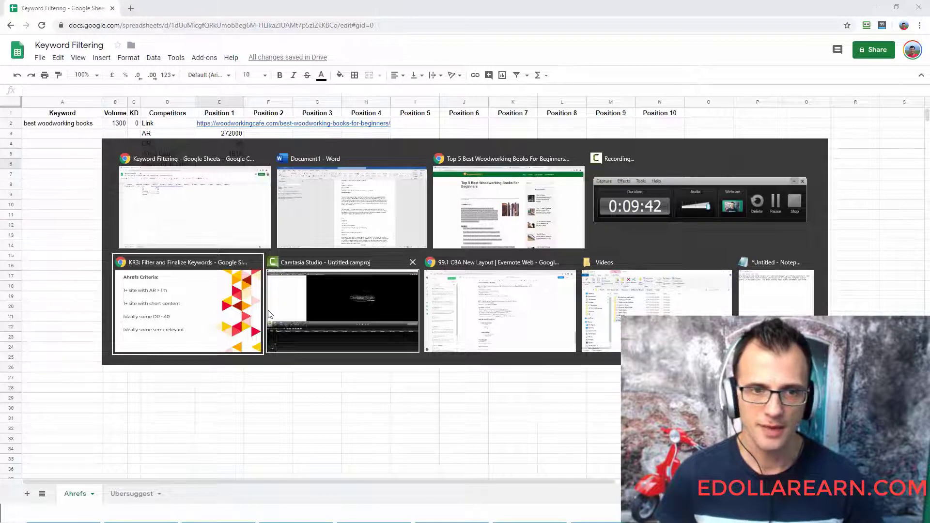
pyautogui.press('Tab')
pyautogui.hotkey('shift', 'Tab')
pyautogui.hotkey('shift', 'Tab')
pyautogui.press('Tab')
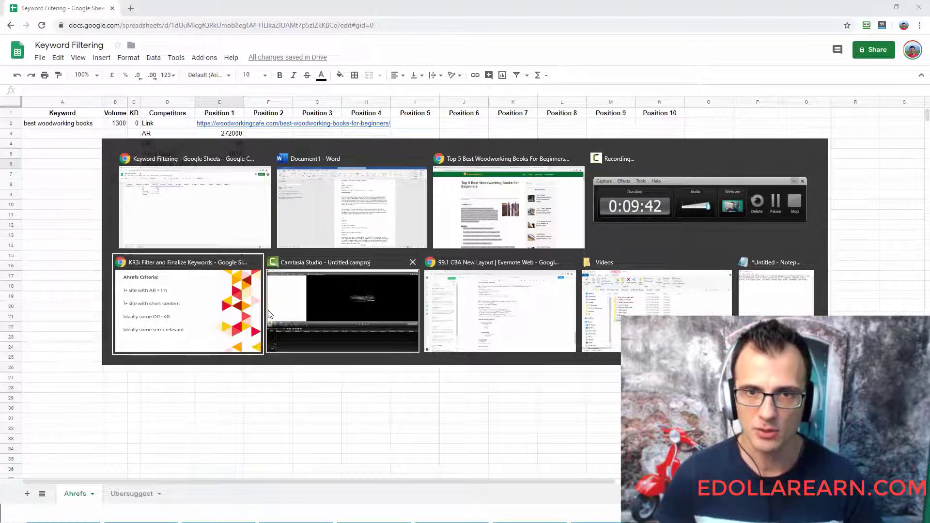
pyautogui.hotkey('shift', 'Tab')
pyautogui.hotkey('shift', 'Tab')
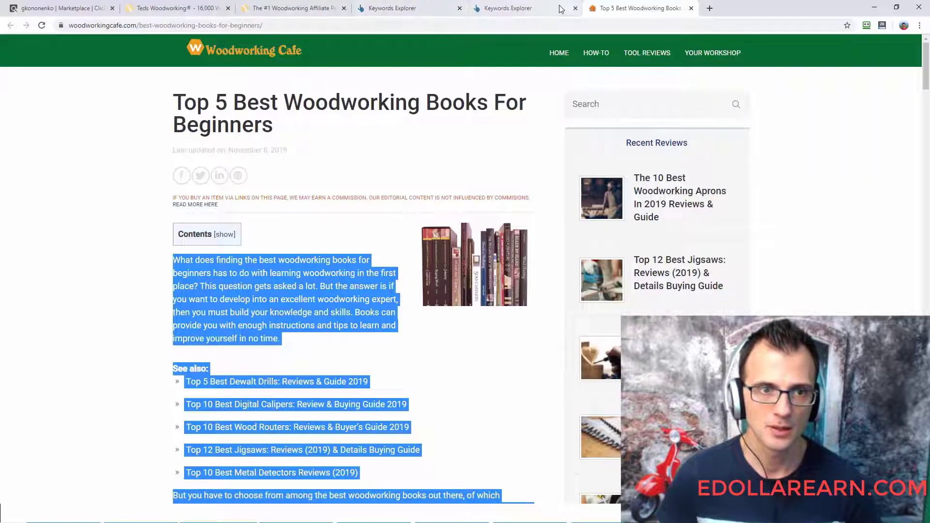
pyautogui.click(520, 8)
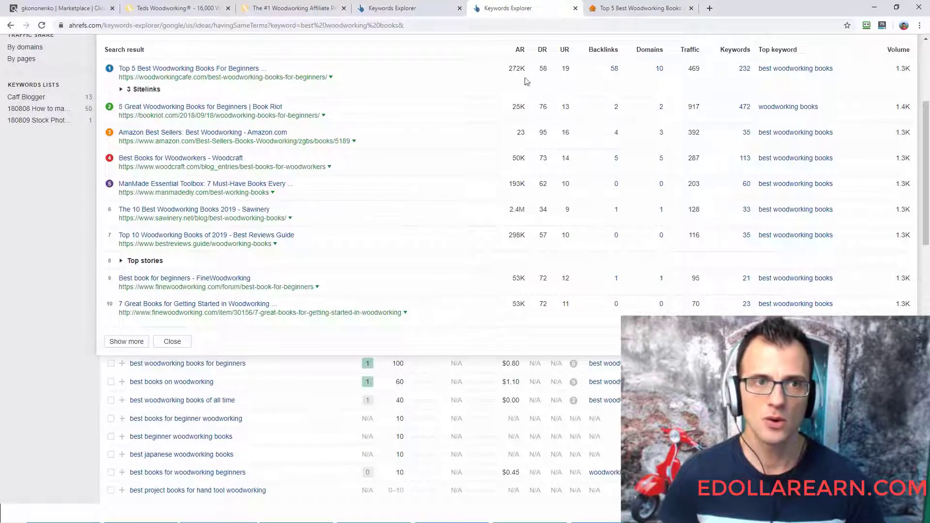
pyautogui.scroll(2, 370, 133)
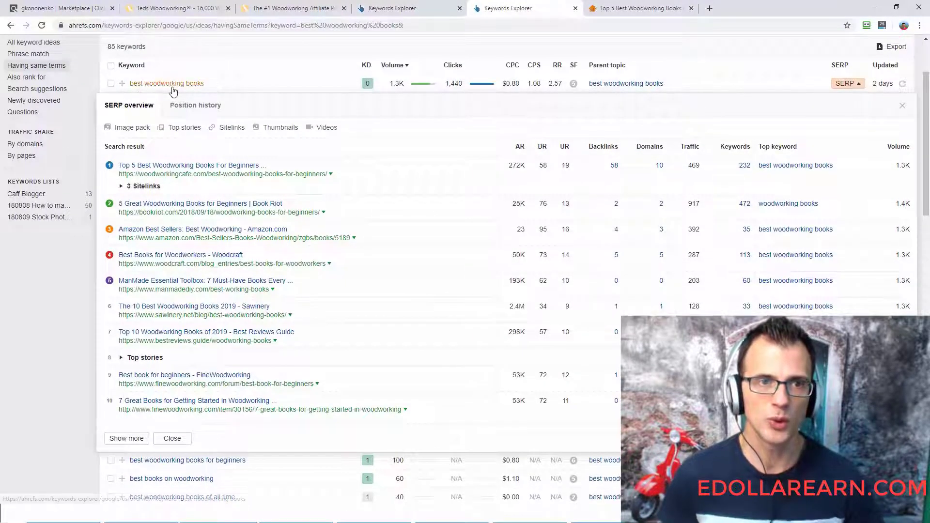
pyautogui.scroll(-1, 422, 193)
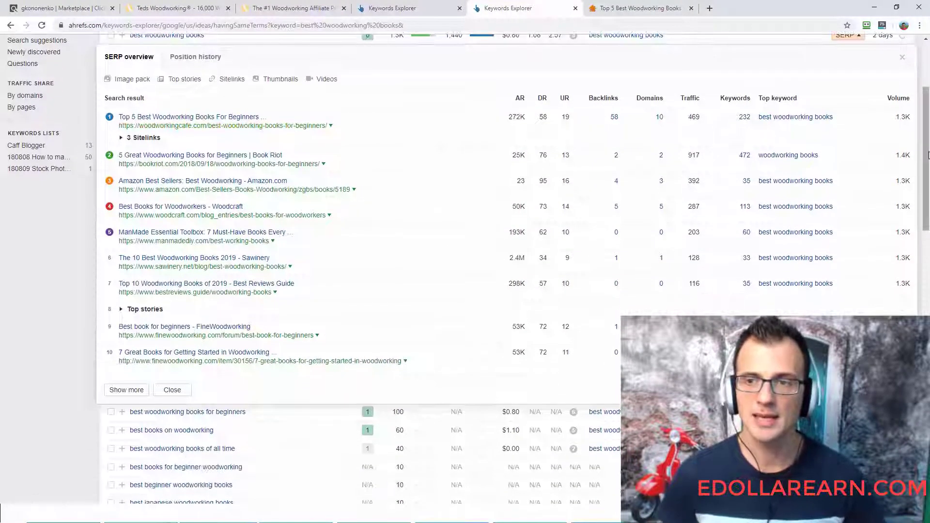
pyautogui.scroll(-1, 533, 126)
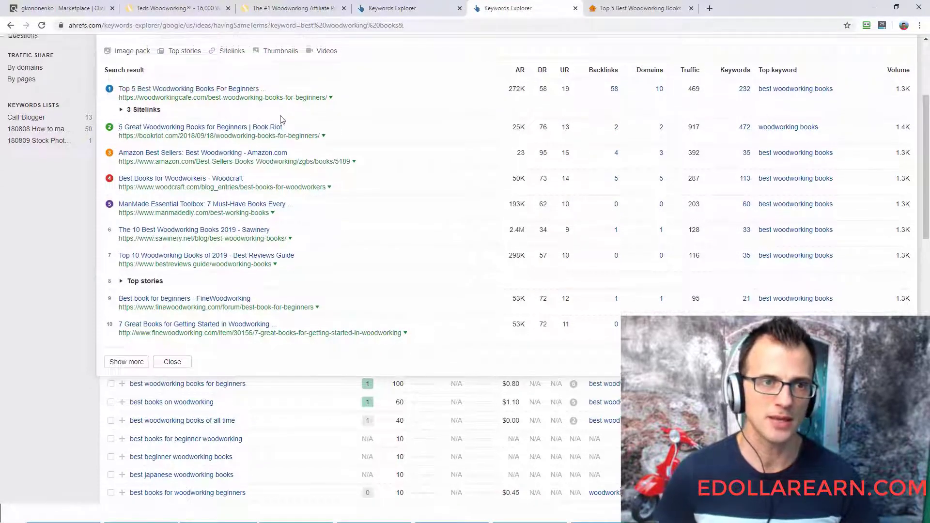
pyautogui.scroll(2, 129, 114)
pyautogui.scroll(-2, 281, 145)
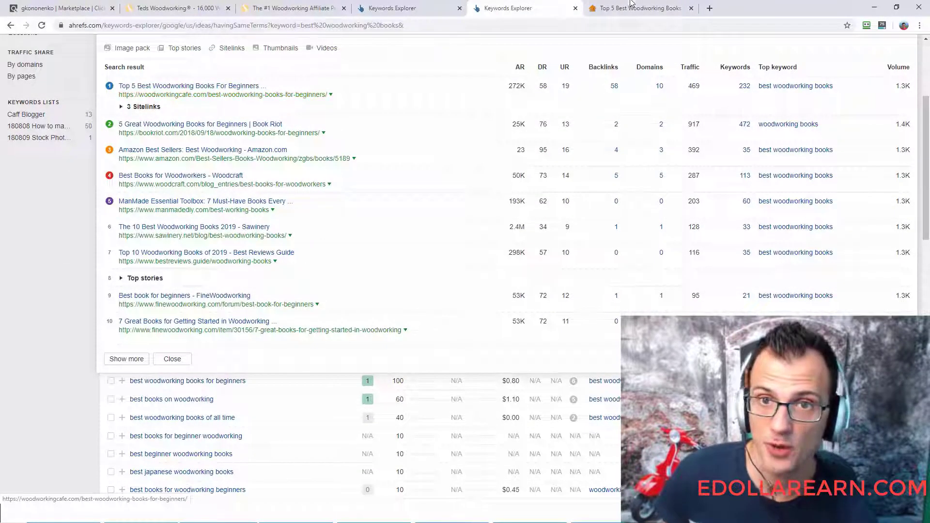
# - Check the woodworkingcafe.com page's heading for the keyword and enter Yes for Keyword in Title under Position 1 in the spreadsheet
pyautogui.click(600, 9)
pyautogui.doubleClick(301, 106)
pyautogui.moveTo(300, 106); pyautogui.dragTo(251, 125)
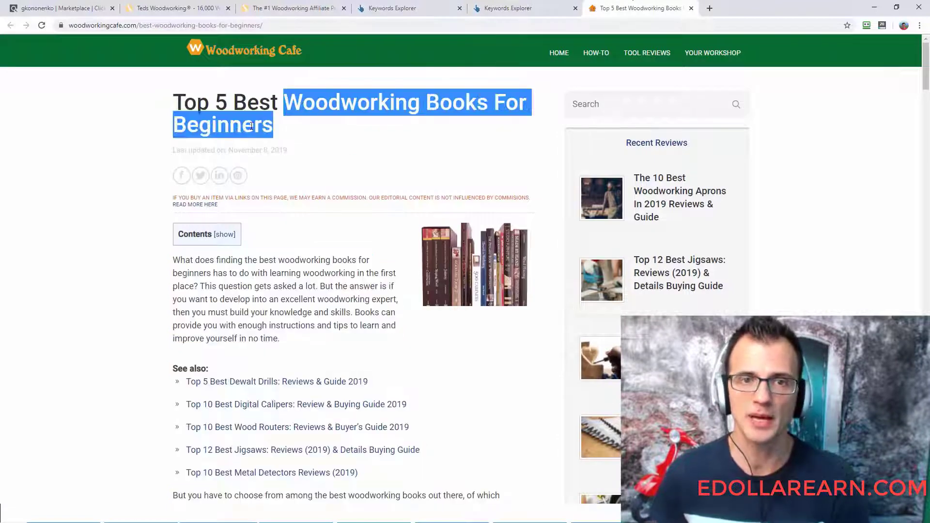
pyautogui.click(523, 7)
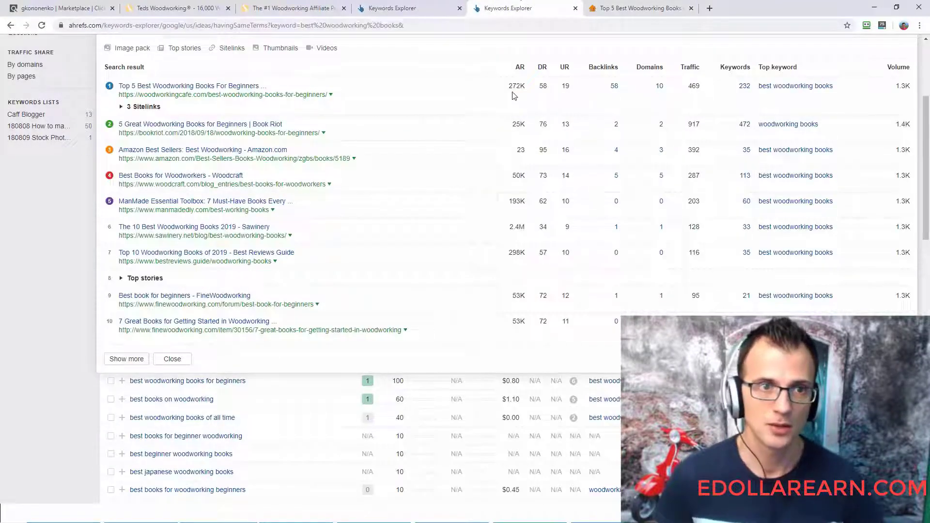
pyautogui.hotkey('alt', 'Tab')
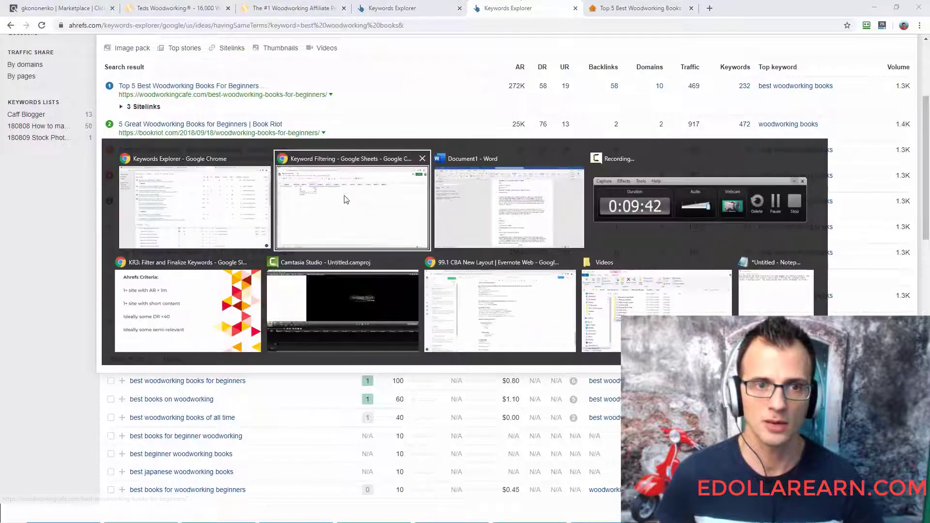
pyautogui.write('Yes')
pyautogui.press('Return')
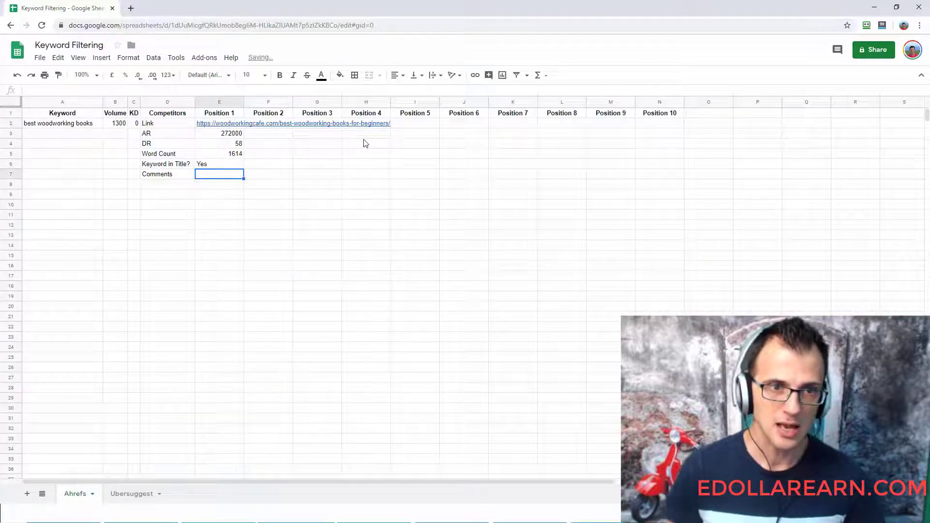
# - Skim the woodworkingcafe.com article from start to end to judge the quality of its content
pyautogui.hotkey('alt', 'Tab')
pyautogui.hotkey('ctrl', 'Tab')
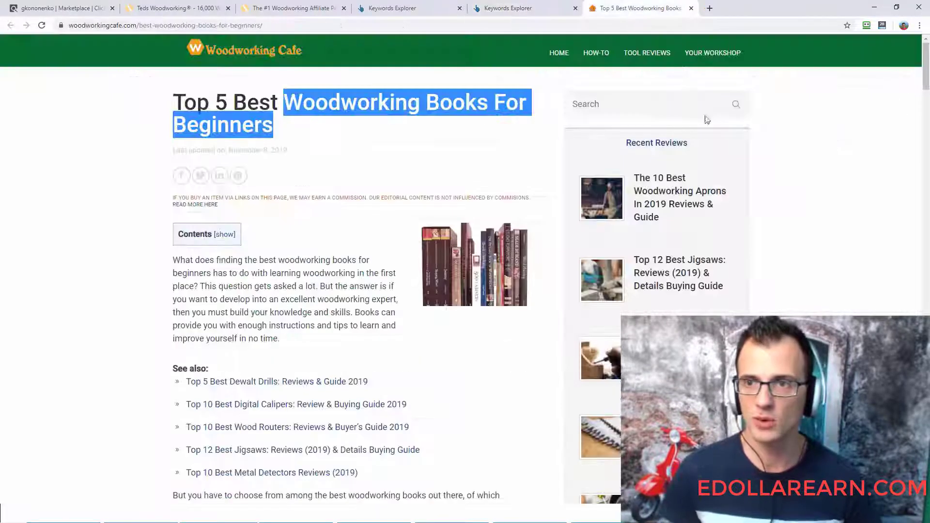
pyautogui.click(909, 117)
pyautogui.scroll(-4, 909, 116)
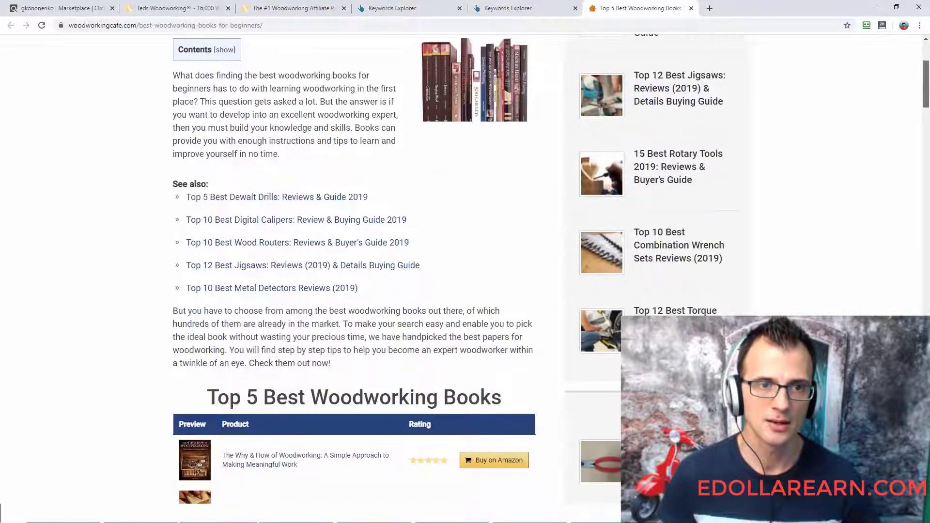
pyautogui.scroll(-20, 354, 271)
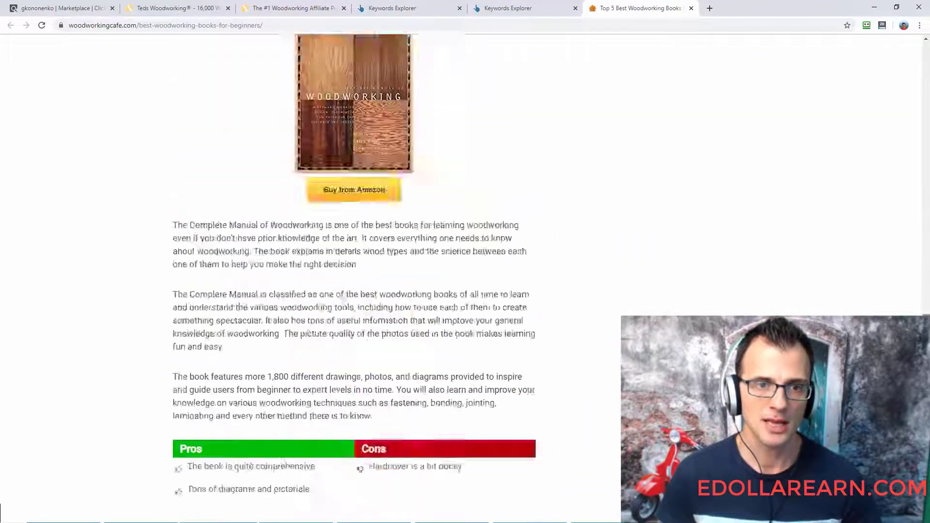
pyautogui.scroll(-10, 353, 272)
pyautogui.scroll(20, 888, 61)
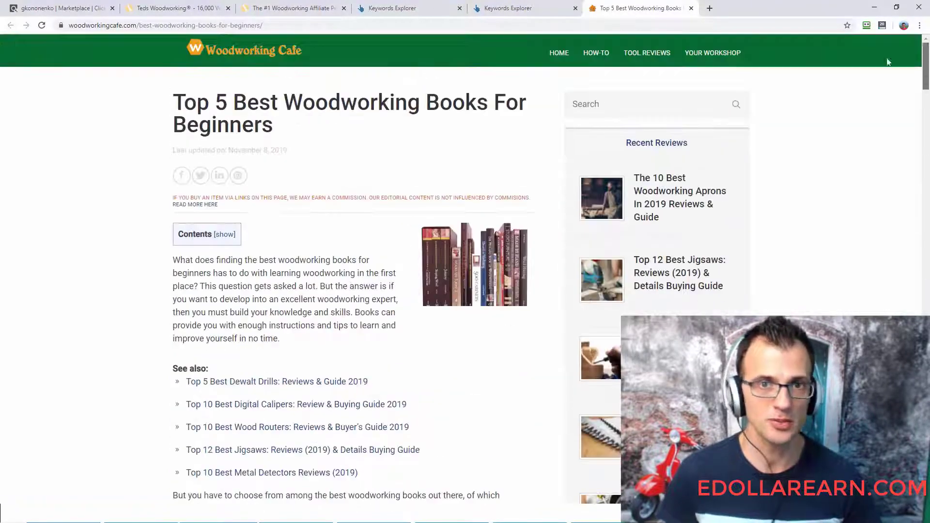
pyautogui.click(509, 8)
pyautogui.click(426, 8)
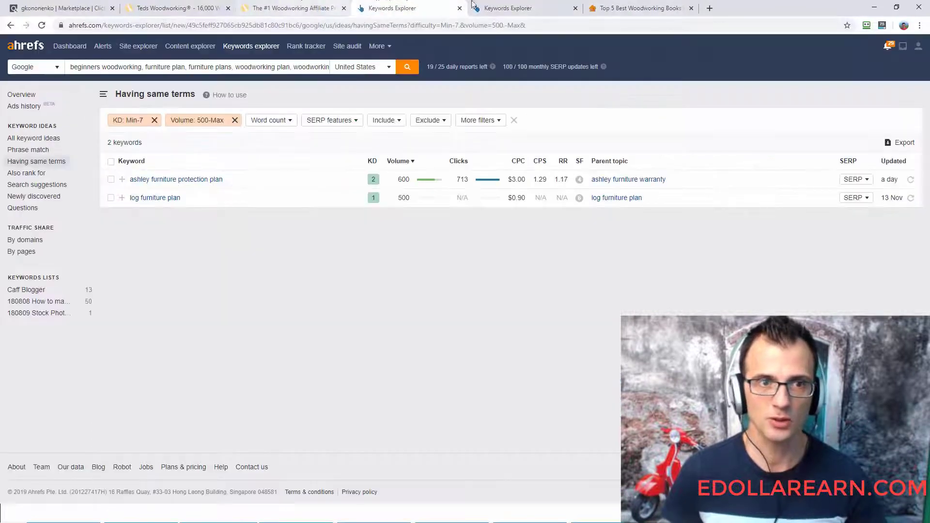
pyautogui.click(518, 7)
pyautogui.click(424, 7)
pyautogui.click(514, 4)
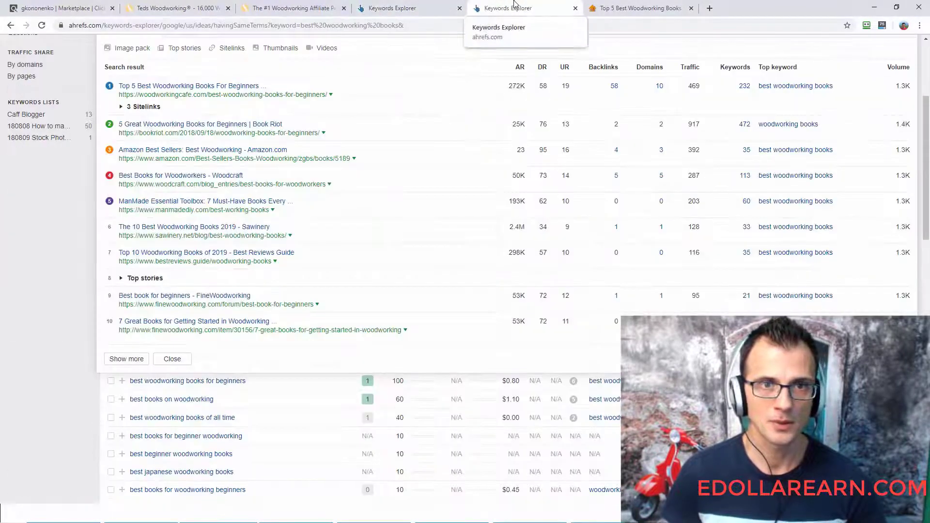
# - Enter "Good post" as the Comments entry under Position 1 in the spreadsheet
pyautogui.hotkey('alt', 'Tab')
pyautogui.write('Goo')
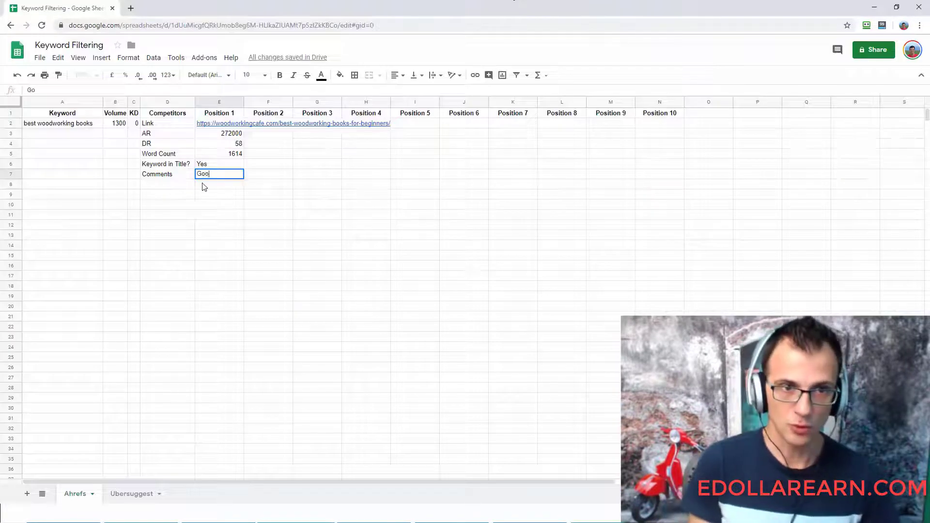
pyautogui.write('d post')
pyautogui.press('Up')
pyautogui.press('Up')
pyautogui.press('Up')
pyautogui.press('Up')
pyautogui.press('Up')
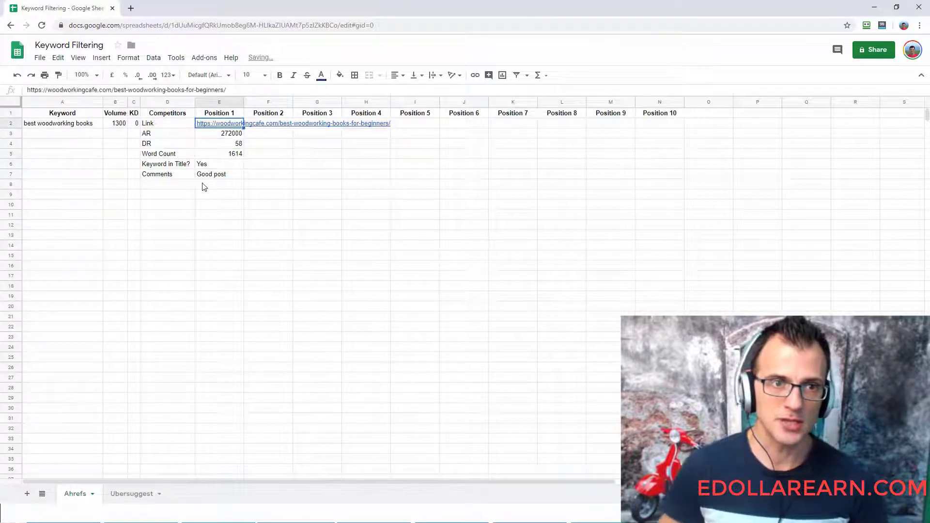
# - Copy the link address of the second-ranked Book Riot result in Ahrefs and paste it as the Link under Position 2 in the spreadsheet
pyautogui.press('Right')
pyautogui.hotkey('alt', 'Tab')
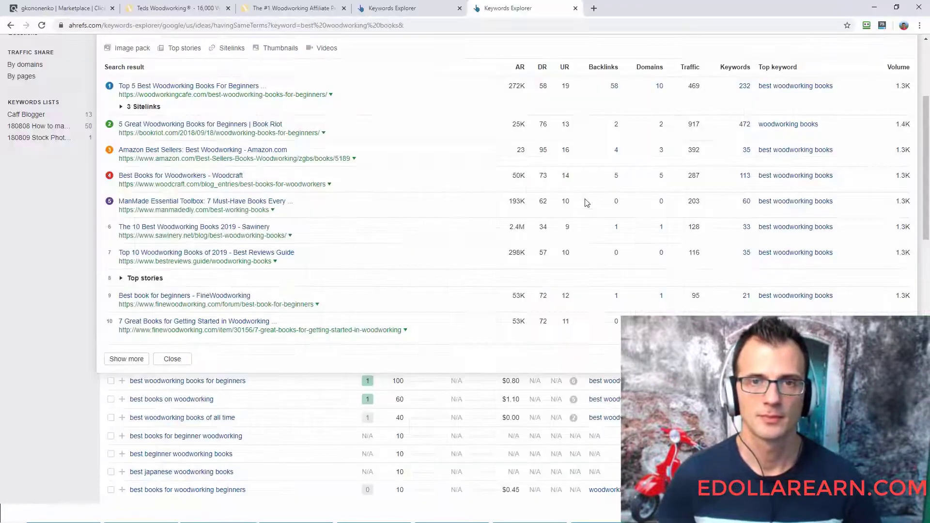
pyautogui.rightClick(159, 131)
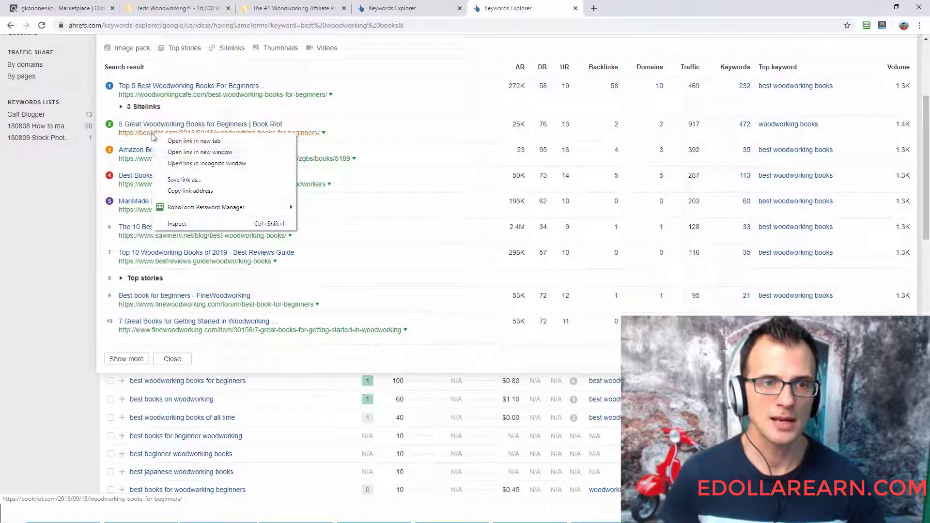
pyautogui.click(170, 189)
pyautogui.hotkey('alt', 'Tab')
pyautogui.hotkey('ctrl', 'v')
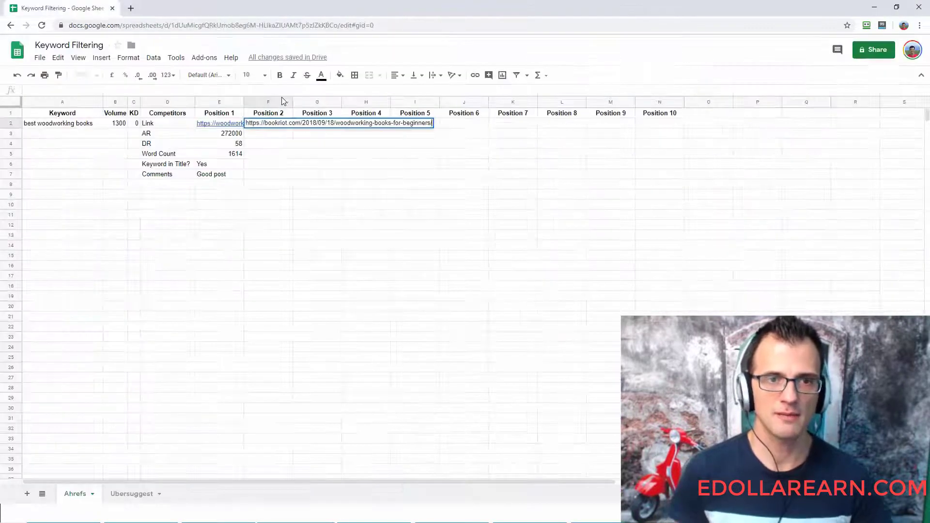
pyautogui.press('Return')
pyautogui.hotkey('alt', 'Tab')
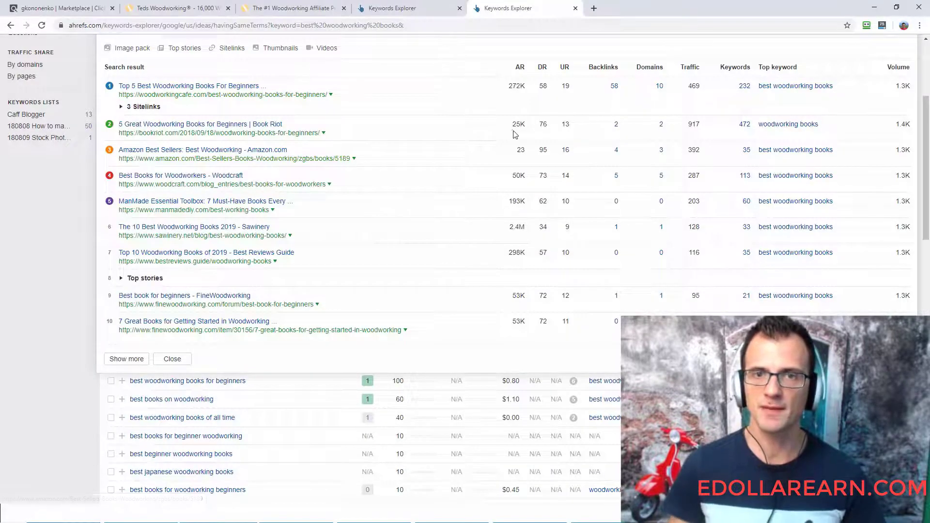
# - Enter 25000 as the AR and 76 as the DR under Position 2 in the spreadsheet
pyautogui.hotkey('alt', 'Tab')
pyautogui.write('250')
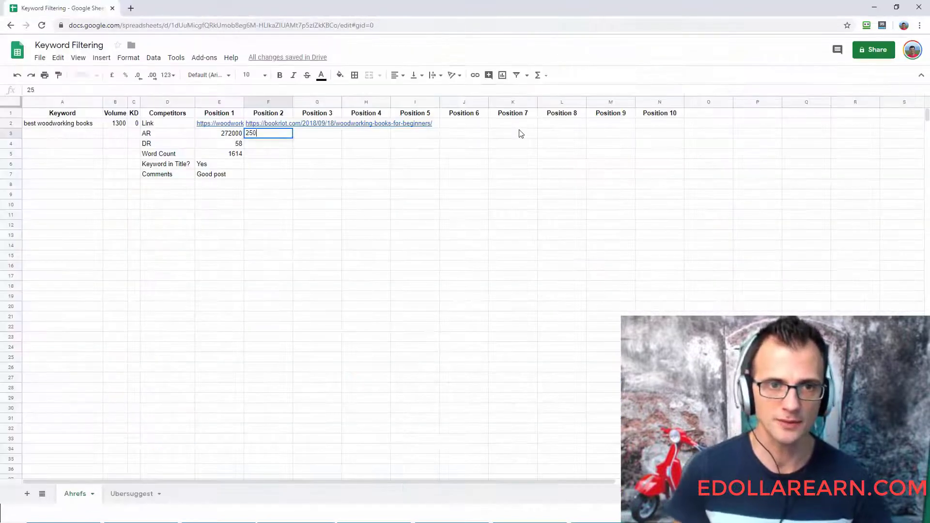
pyautogui.write('00')
pyautogui.press('Return')
pyautogui.write('76')
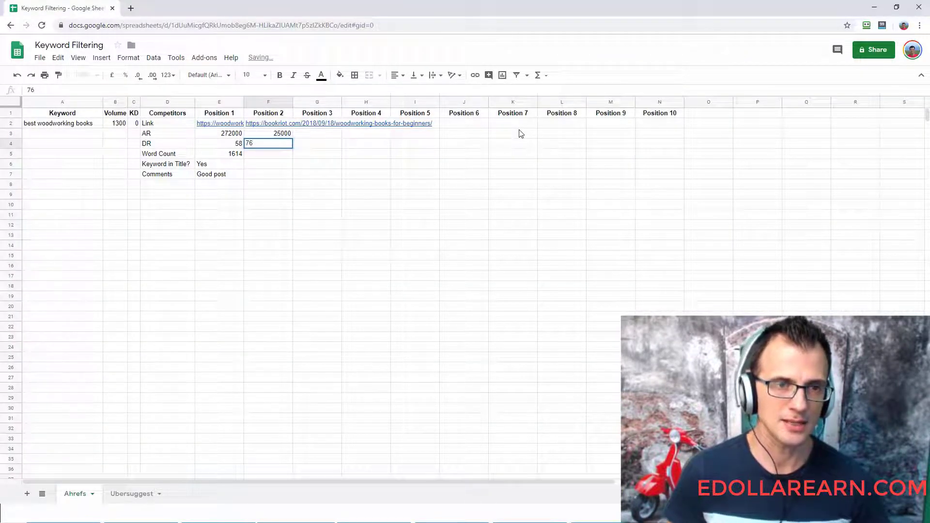
pyautogui.press('Return')
# - Return to the Ahrefs results and open the second-ranked Book Riot page in a new browser tab
pyautogui.hotkey('alt', 'Tab')
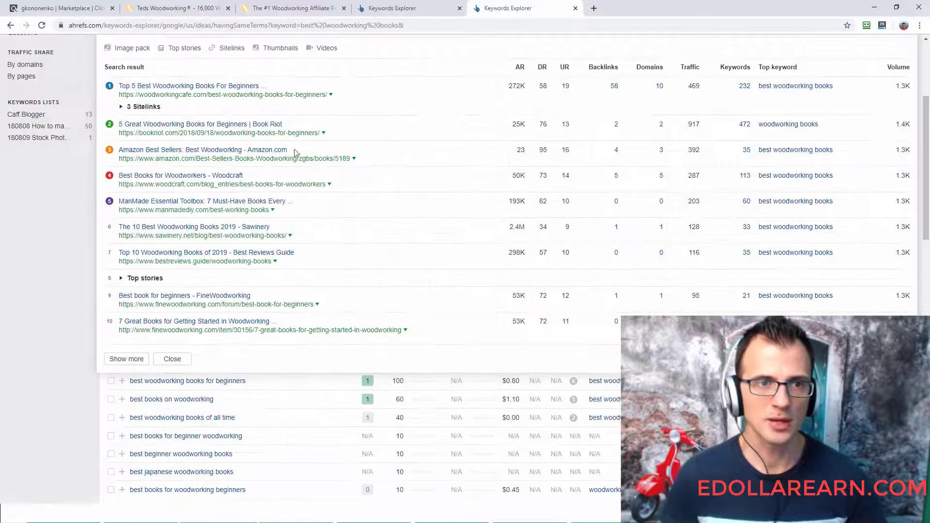
pyautogui.rightClick(187, 134)
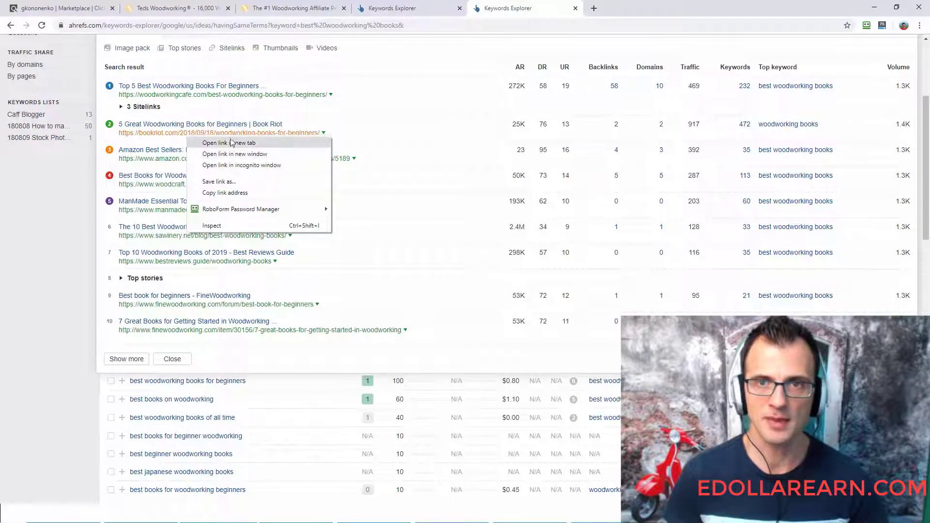
pyautogui.click(231, 143)
pyautogui.hotkey('ctrl', 'Tab')
# - Select the whole text of the Book Riot woodworking books article down to its end, leaving out the advertising below it
pyautogui.moveTo(419, 185); pyautogui.dragTo(490, 267)
pyautogui.scroll(-20, 479, 224)
pyautogui.scroll(-12, 479, 225)
pyautogui.scroll(-10, 479, 225)
pyautogui.scroll(-13, 488, 264)
pyautogui.scroll(-8, 489, 282)
pyautogui.scroll(-4, 490, 282)
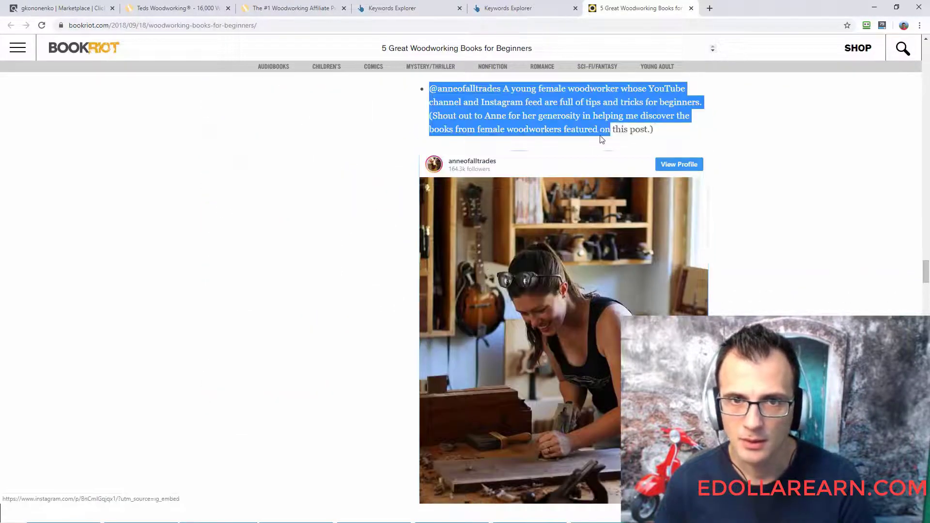
pyautogui.scroll(-15, 521, 262)
pyautogui.moveTo(601, 140); pyautogui.dragTo(488, 265)
pyautogui.scroll(-5, 487, 264)
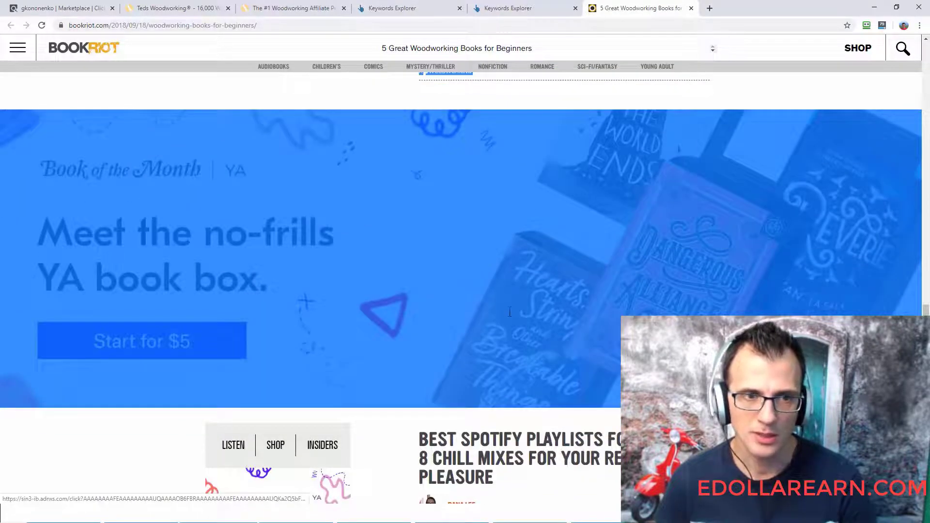
pyautogui.moveTo(510, 311); pyautogui.dragTo(546, 179)
pyautogui.scroll(4, 545, 97)
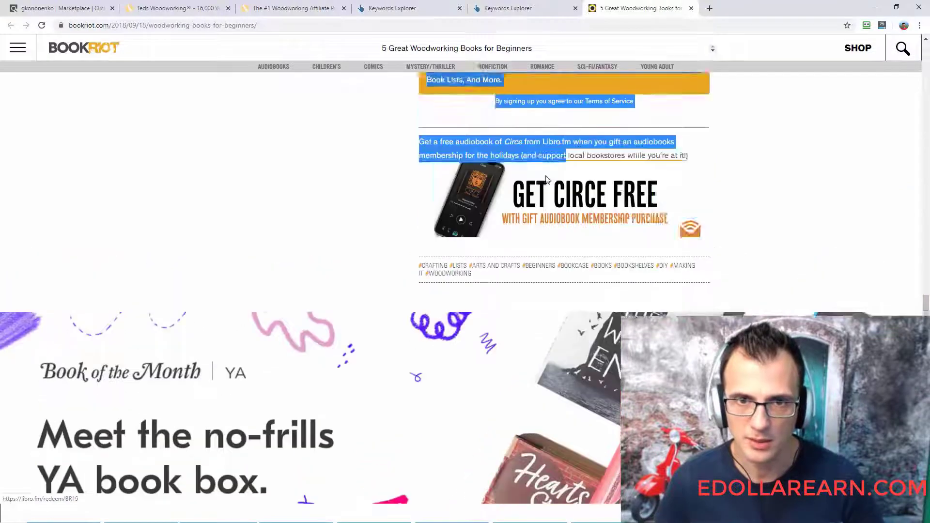
pyautogui.scroll(3, 546, 179)
# - Look through what follows the Book Riot article to see where its own content ends and other posts begin
pyautogui.scroll(-7, 546, 180)
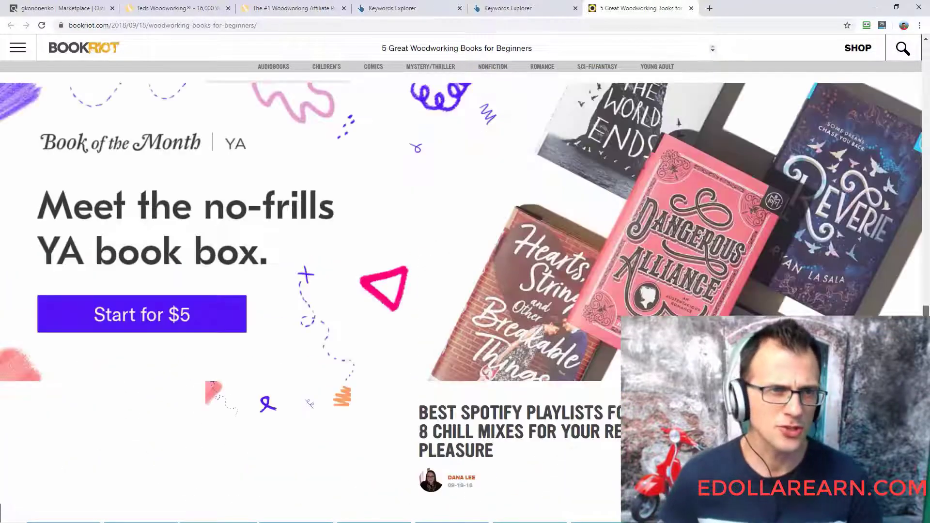
pyautogui.scroll(-4, 465, 295)
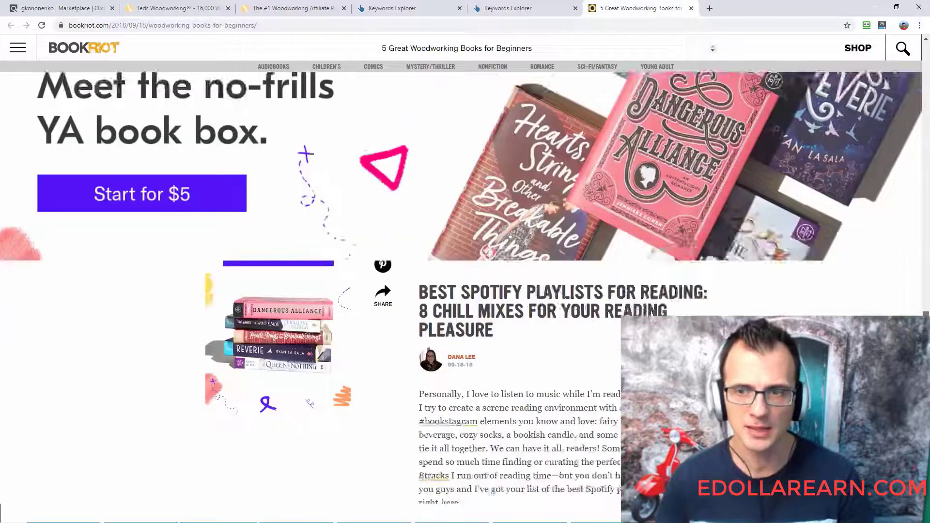
pyautogui.scroll(-6, 465, 296)
pyautogui.scroll(9, 465, 296)
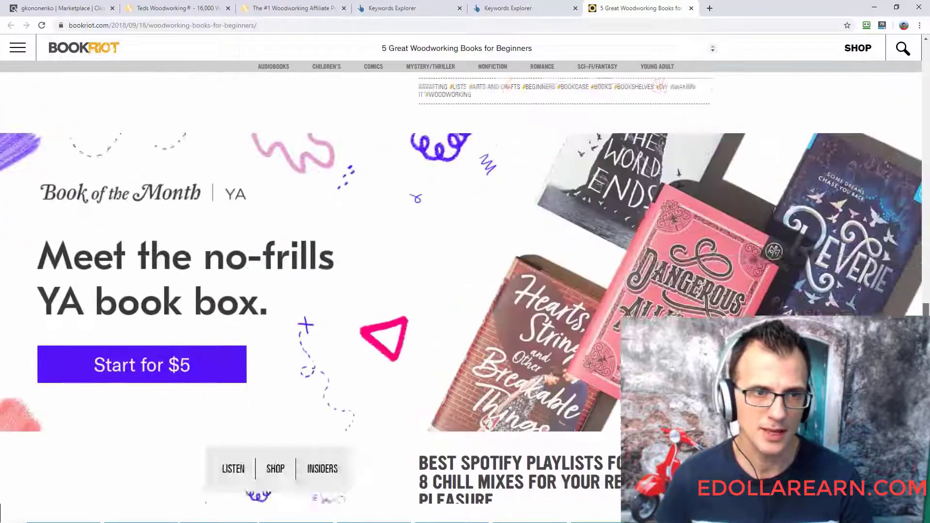
pyautogui.scroll(-2, 465, 295)
pyautogui.scroll(10, 465, 295)
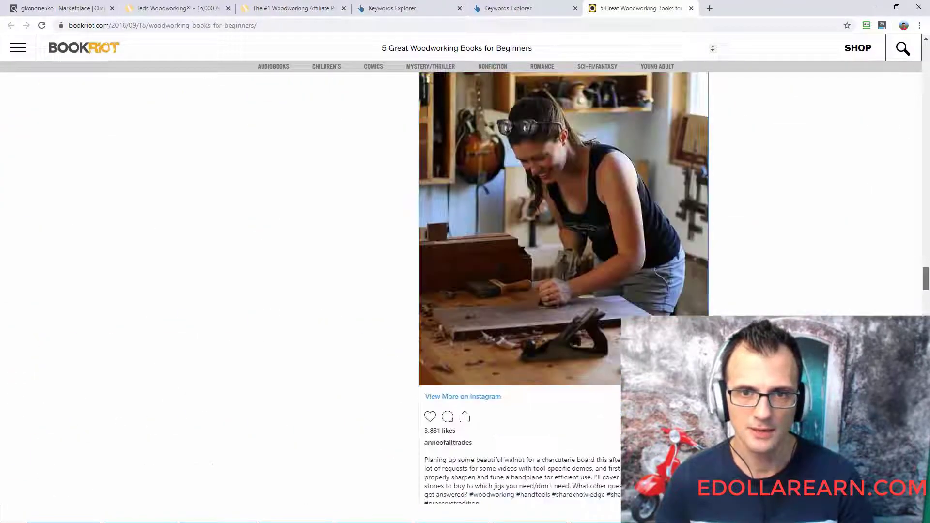
pyautogui.scroll(-8, 465, 295)
pyautogui.scroll(-2, 593, 237)
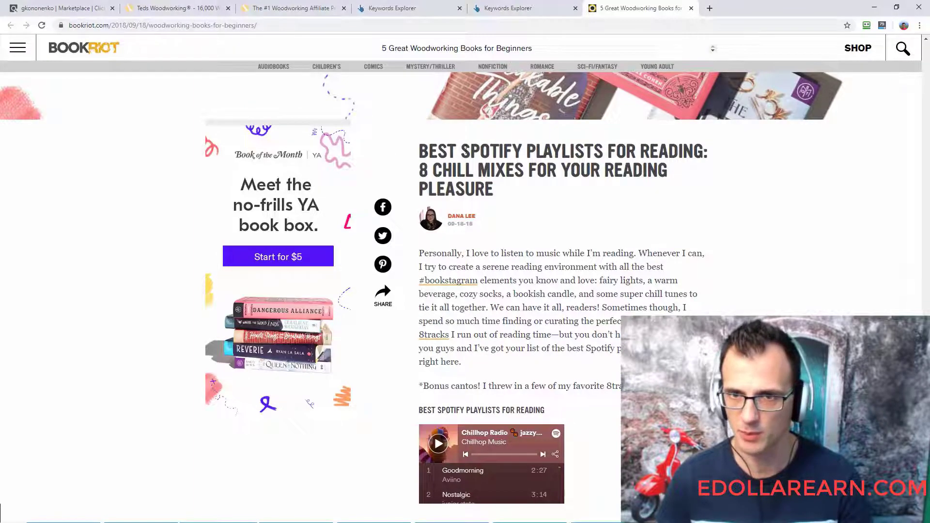
pyautogui.scroll(-20, 492, 290)
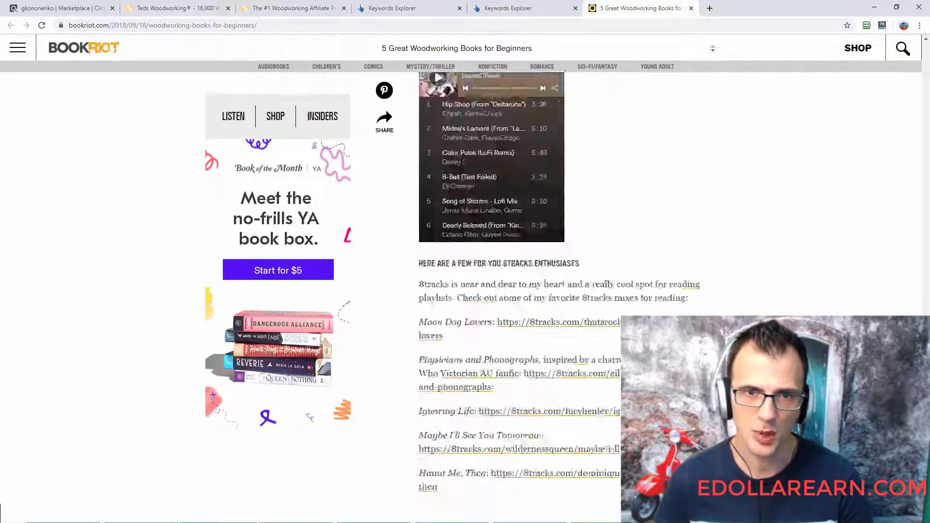
pyautogui.scroll(20, 492, 291)
# - Copy the selected Book Riot article text and replace the Word document's contents with it as plain text
pyautogui.moveTo(924, 291); pyautogui.dragTo(901, 155)
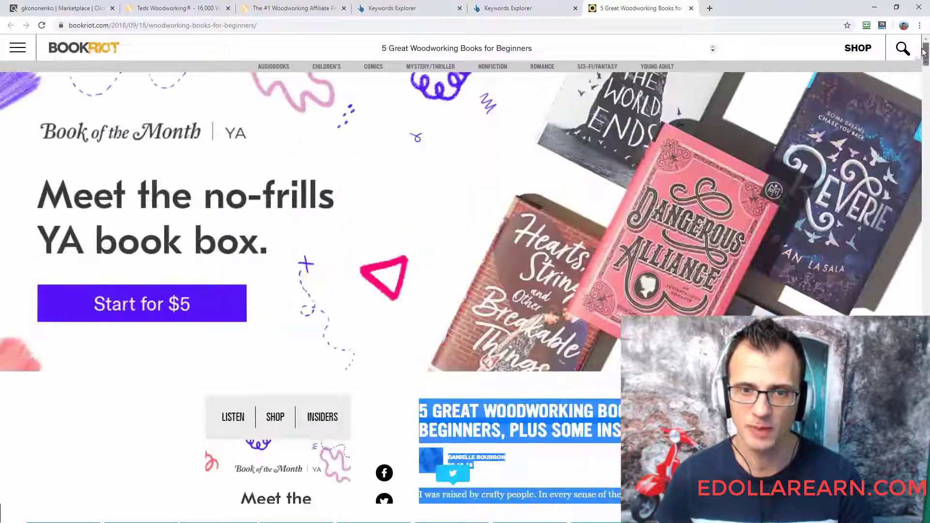
pyautogui.scroll(-10, 899, 169)
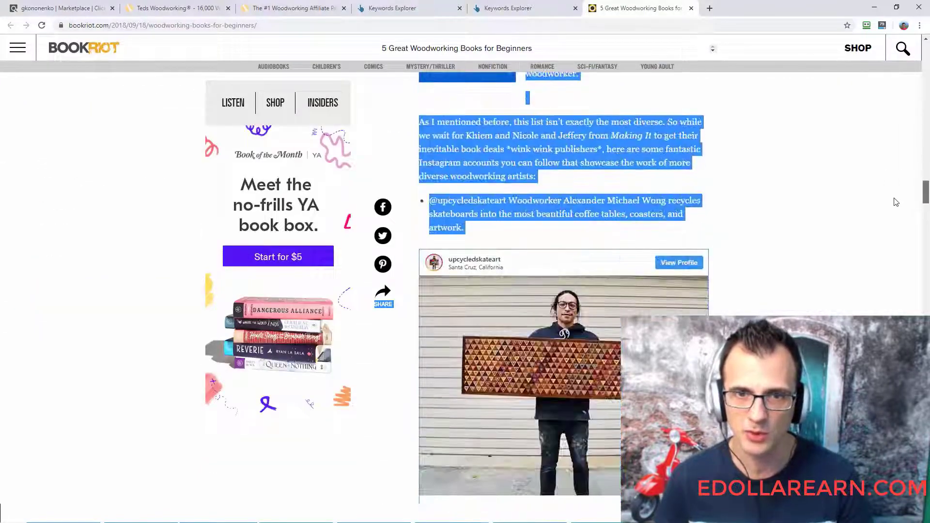
pyautogui.rightClick(474, 150)
pyautogui.click(486, 151)
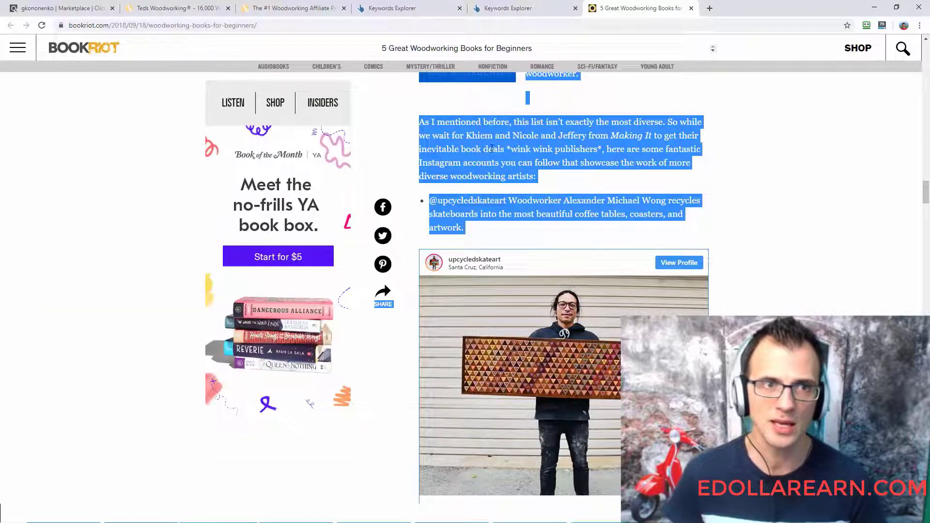
pyautogui.hotkey('alt', 'Tab')
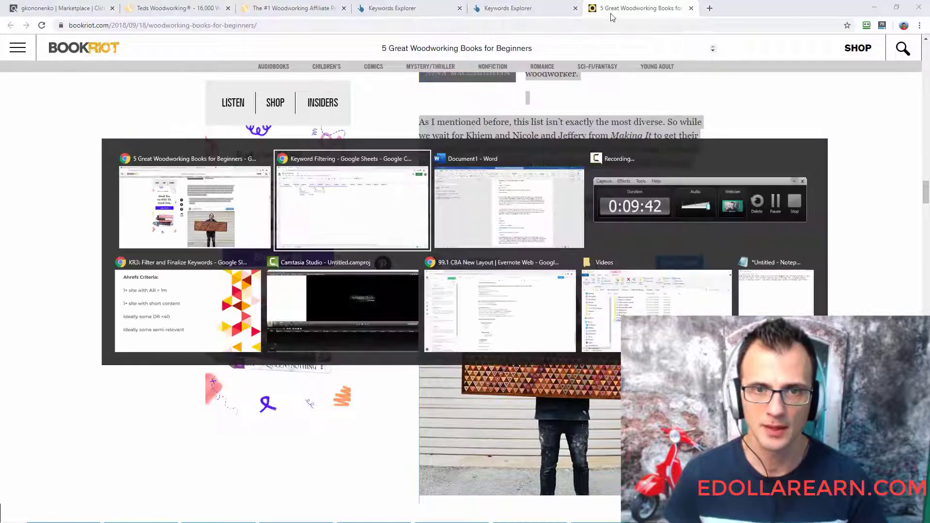
pyautogui.hotkey('ctrl', 'a')
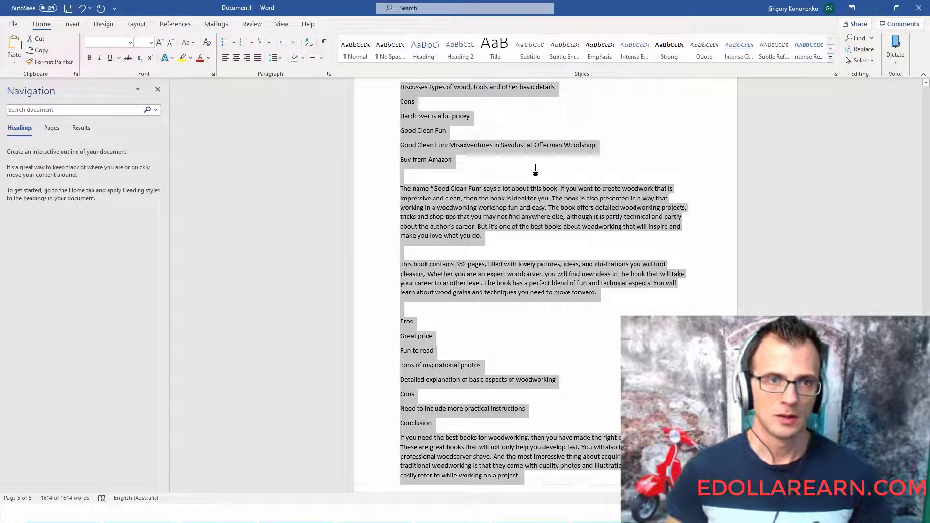
pyautogui.press('Delete')
pyautogui.click(14, 58)
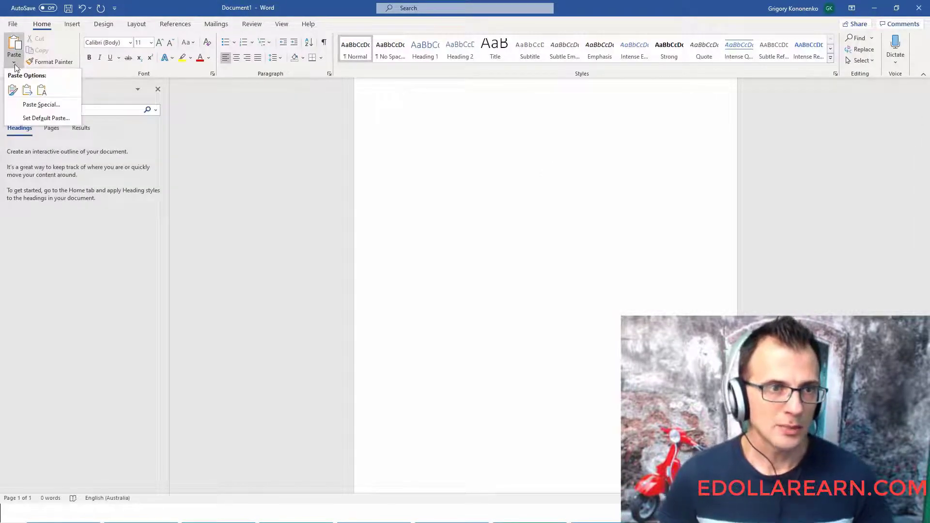
pyautogui.click(41, 89)
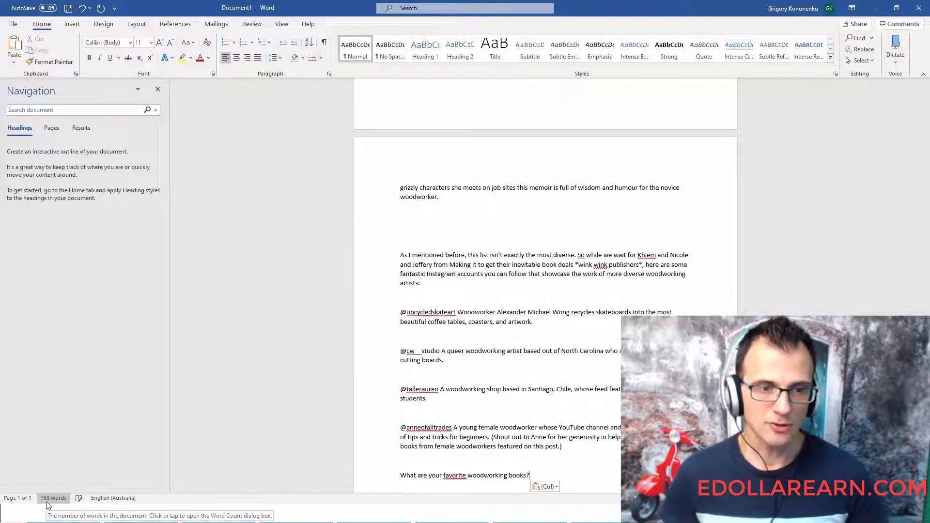
# - Switch to the spreadsheet and enter 758 as the Word Count under Position 2
pyautogui.hotkey('alt', 'Tab')
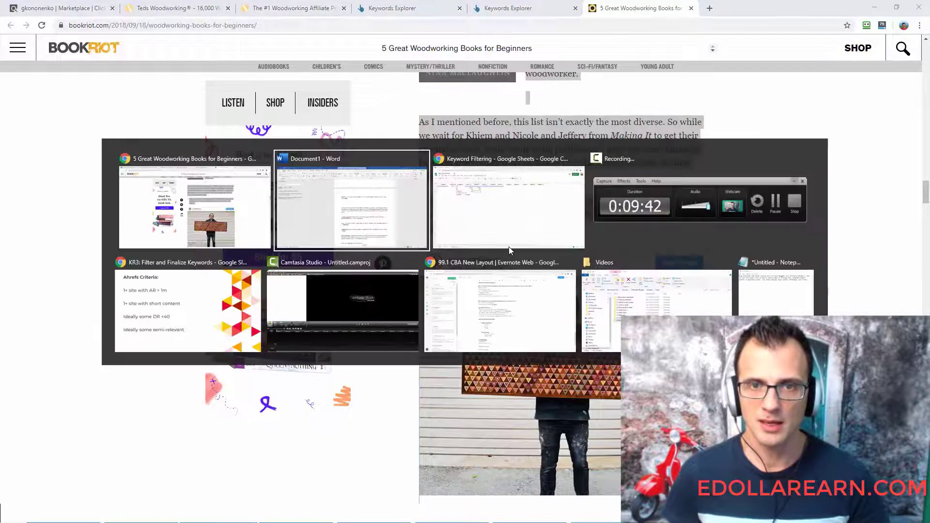
pyautogui.hotkey('alt', 'Tab')
pyautogui.click(509, 248)
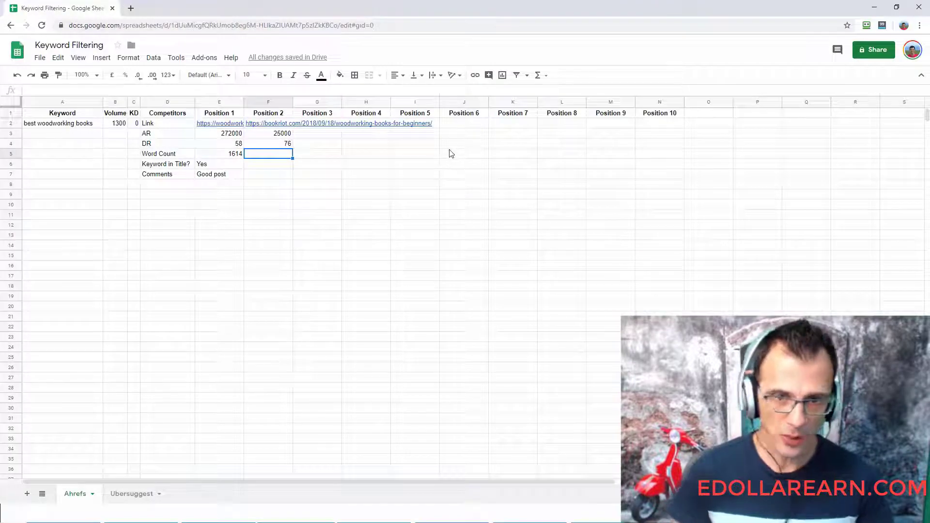
pyautogui.write('758')
pyautogui.press('Return')
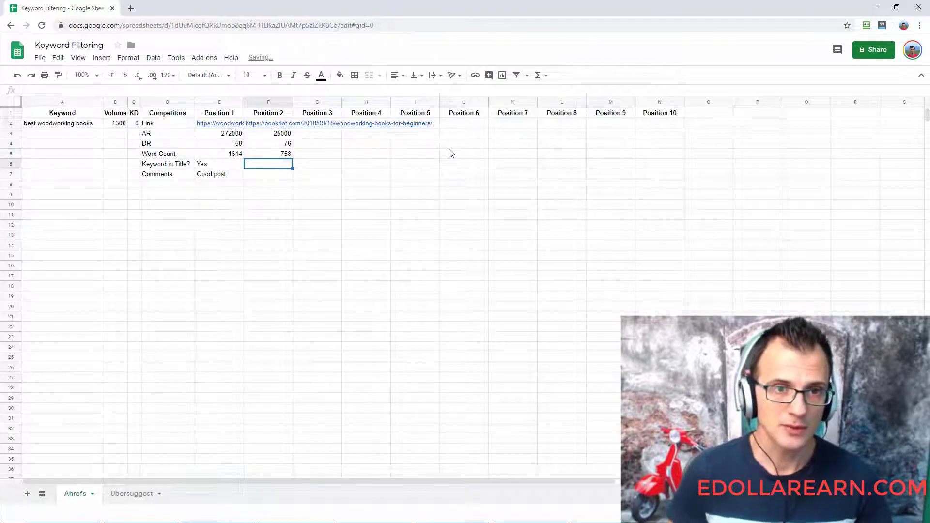
# - Copy "GREAT WOODWORKING BOOKS" from the Book Riot article's heading and paste it as the Keyword in Title entry under Position 2
pyautogui.hotkey('alt', 'Tab')
pyautogui.middleClick(855, 322)
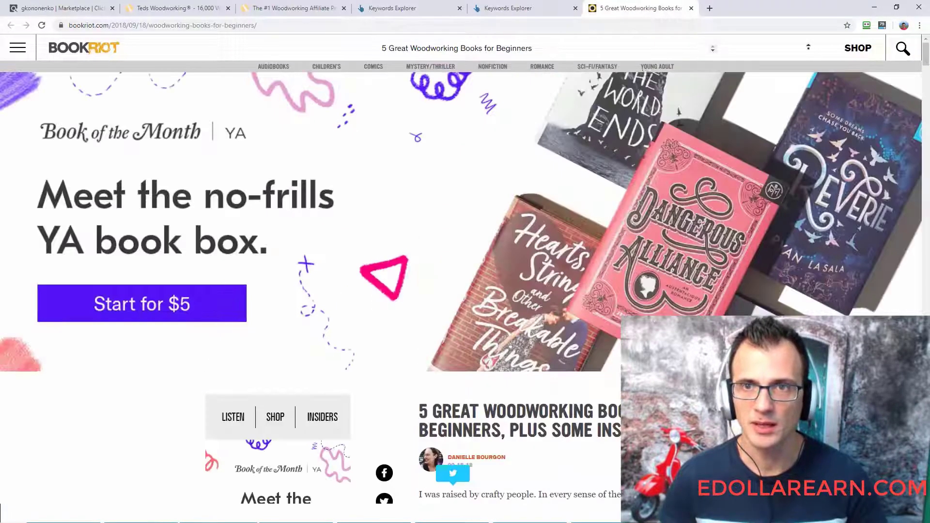
pyautogui.scroll(-3, 527, 427)
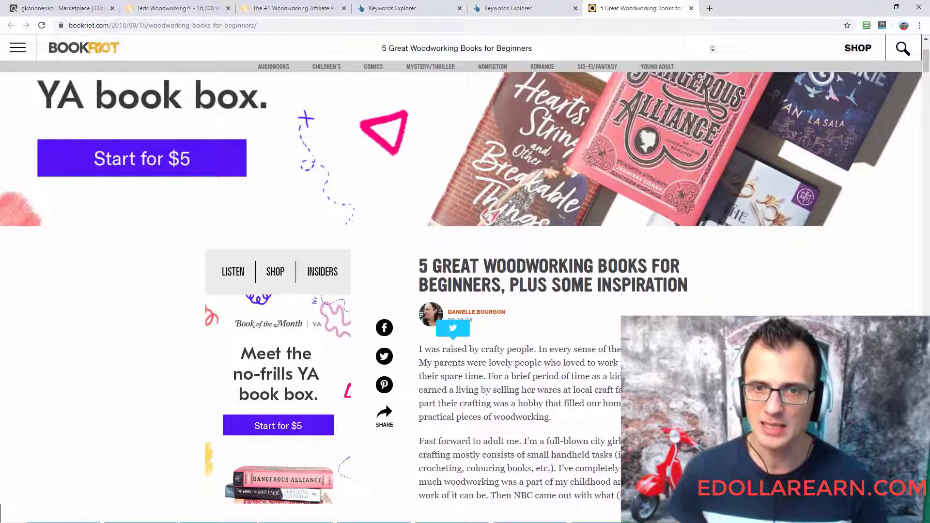
pyautogui.moveTo(455, 268); pyautogui.dragTo(592, 258)
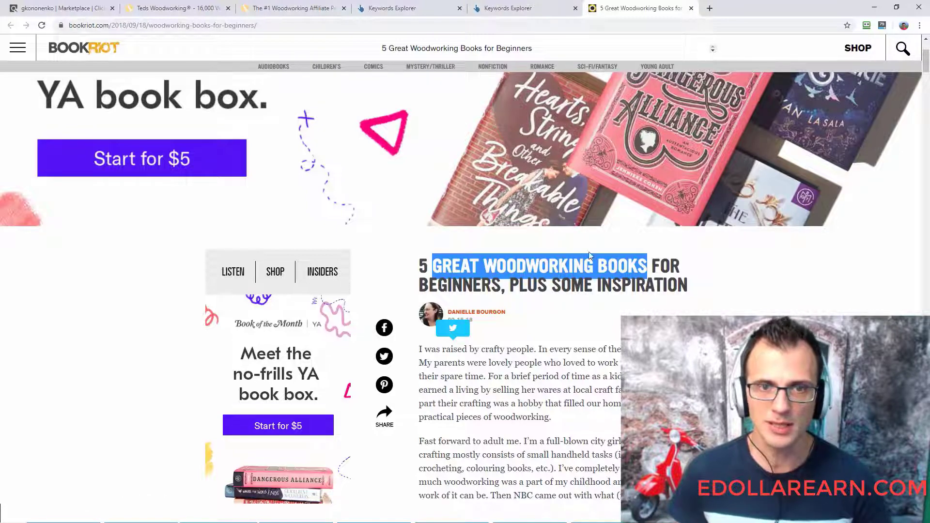
pyautogui.hotkey('alt', 'Tab')
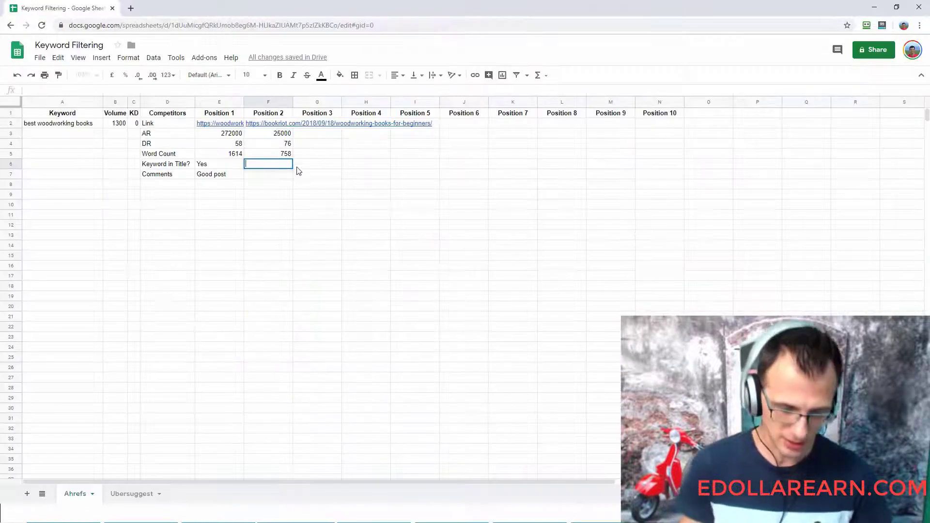
pyautogui.hotkey('ctrl', 'v')
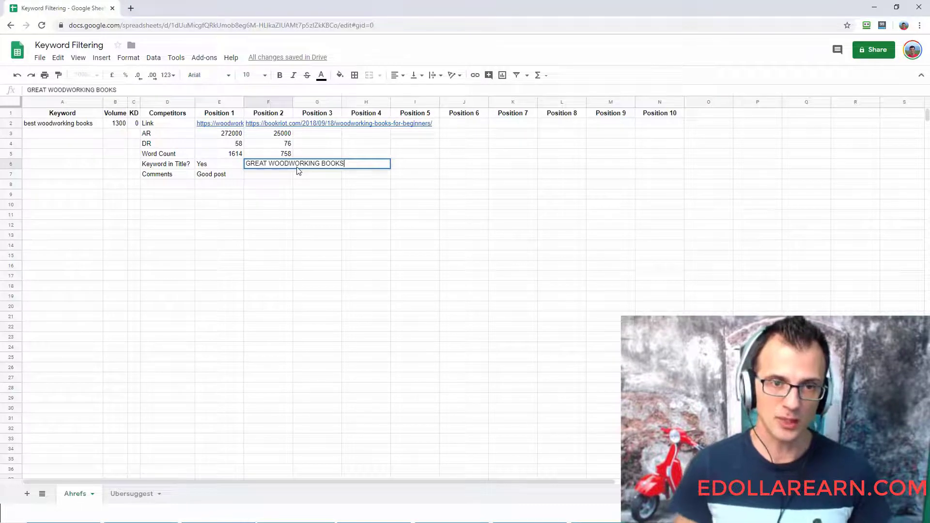
pyautogui.press('Return')
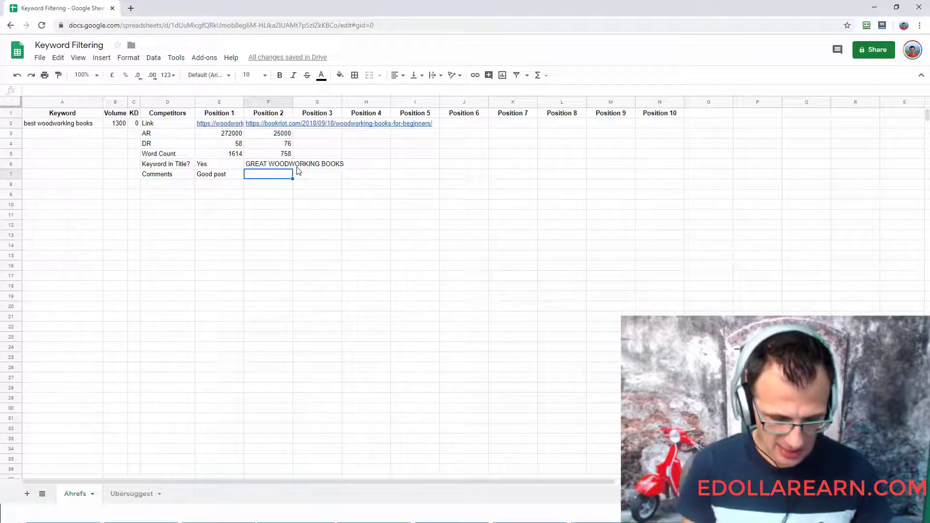
# - Enter "Looks a little messy. Short post" as the Comments entry under Position 2
pyautogui.write('Looks a little')
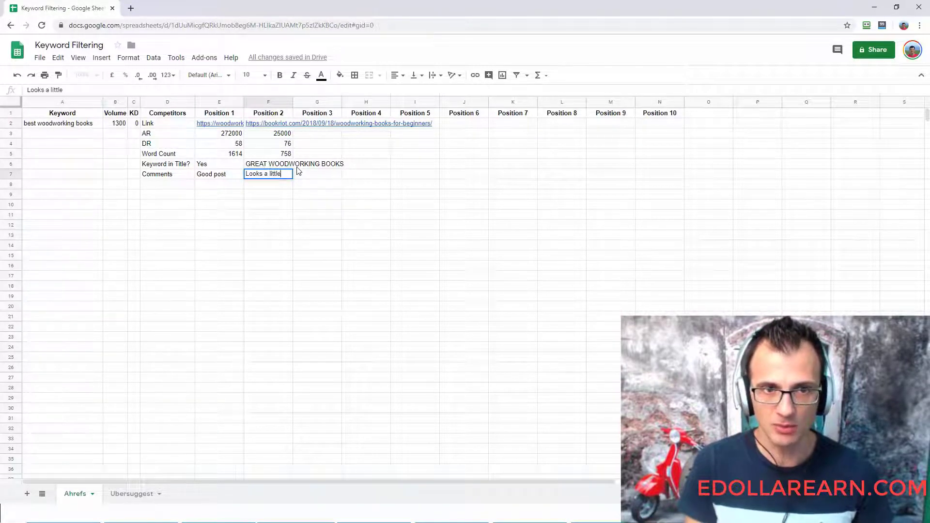
pyautogui.write(' messy. Short')
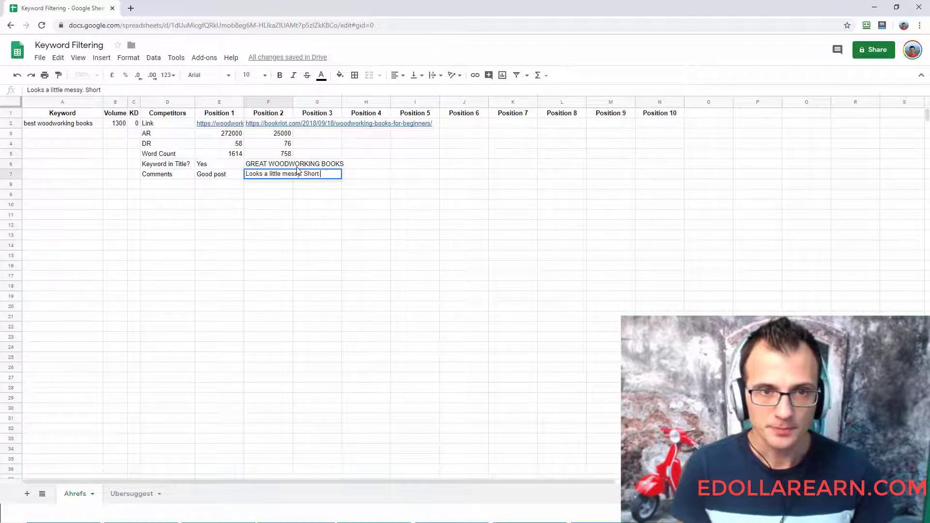
pyautogui.write(' post')
pyautogui.press('BackSpace')
pyautogui.write('st')
pyautogui.press('Return')
pyautogui.press('Up')
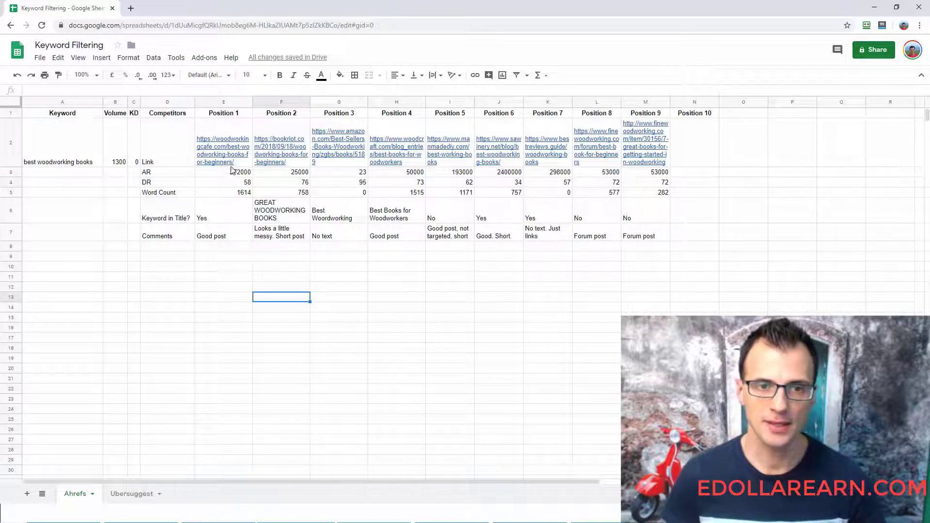
# - Apply the Number format to the AR, DR and Word Count values of Positions 1 to 9
pyautogui.moveTo(233, 173); pyautogui.dragTo(657, 194)
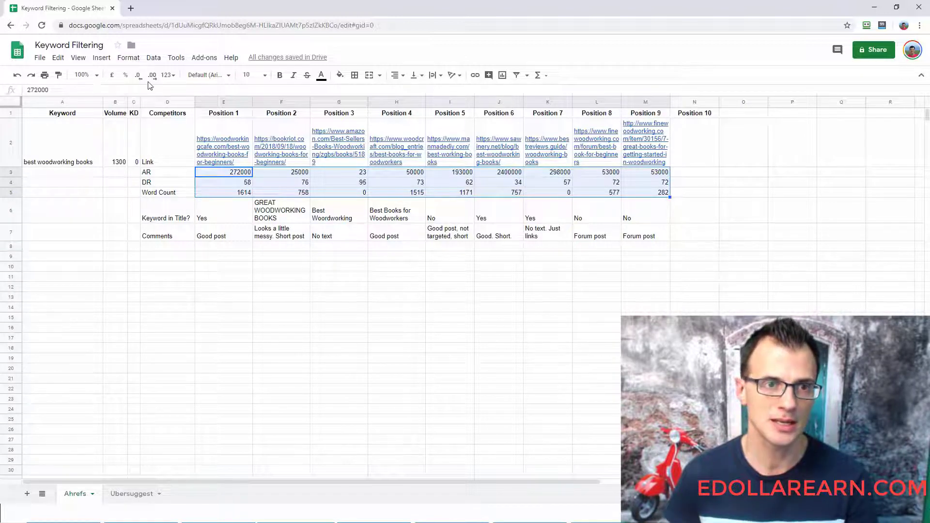
pyautogui.click(168, 75)
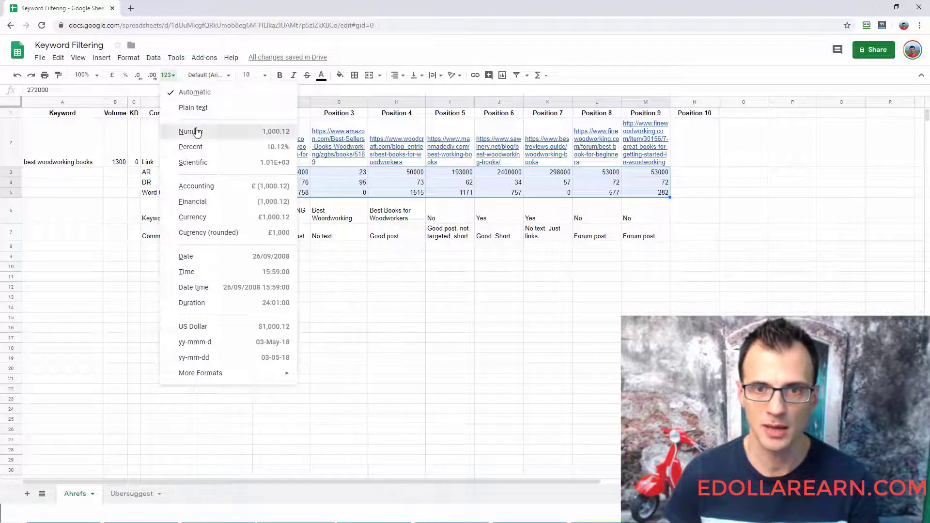
pyautogui.click(196, 129)
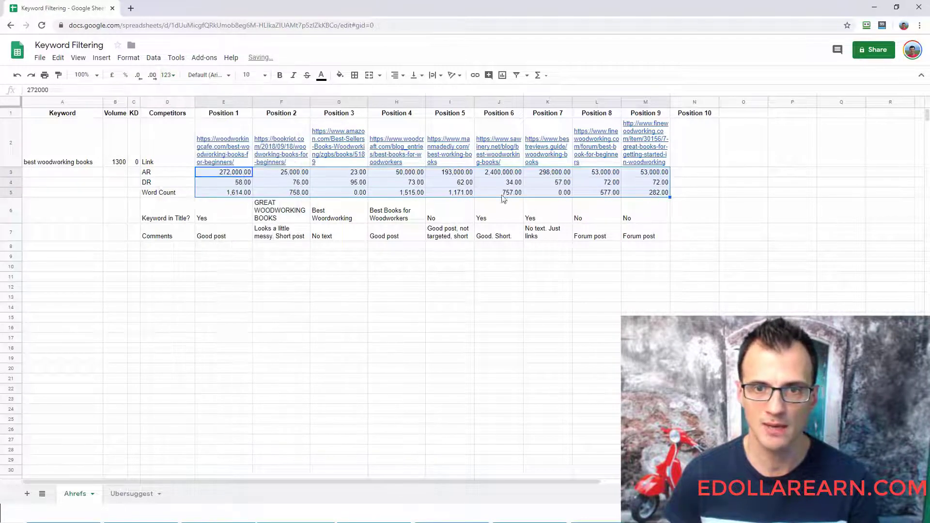
pyautogui.click(153, 76)
pyautogui.click(153, 76)
pyautogui.click(152, 76)
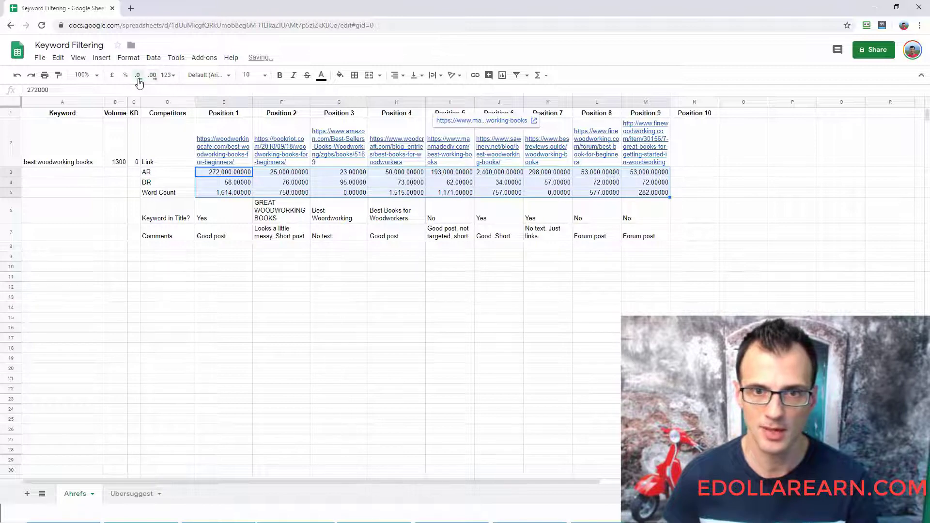
# - Remove all decimal places from the AR, DR and Word Count values of Positions 1 to 9
pyautogui.click(138, 77)
pyautogui.click(138, 77)
pyautogui.click(138, 78)
pyautogui.click(139, 76)
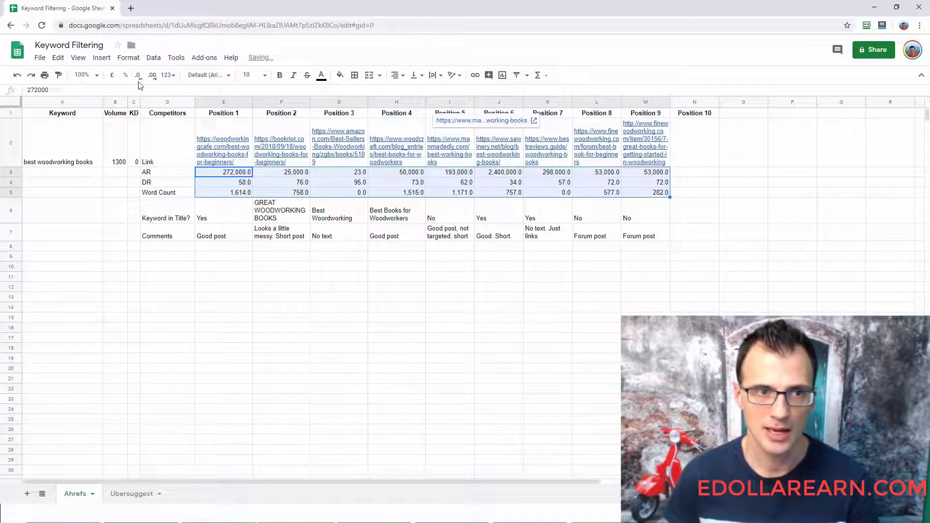
pyautogui.click(139, 78)
pyautogui.click(396, 235)
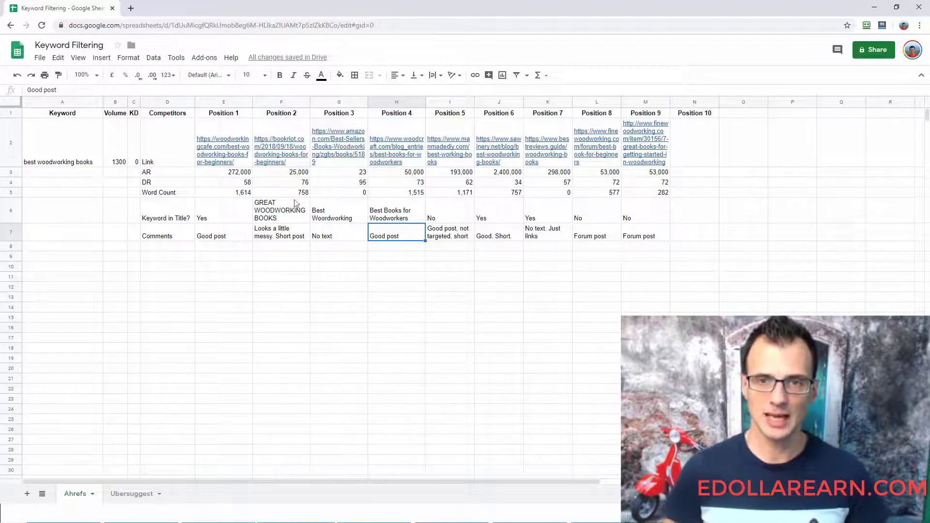
# - Check the Position 10 column and examine Position 1's AR, DR, Word Count, Keyword in Title and Comments entries
pyautogui.click(676, 103)
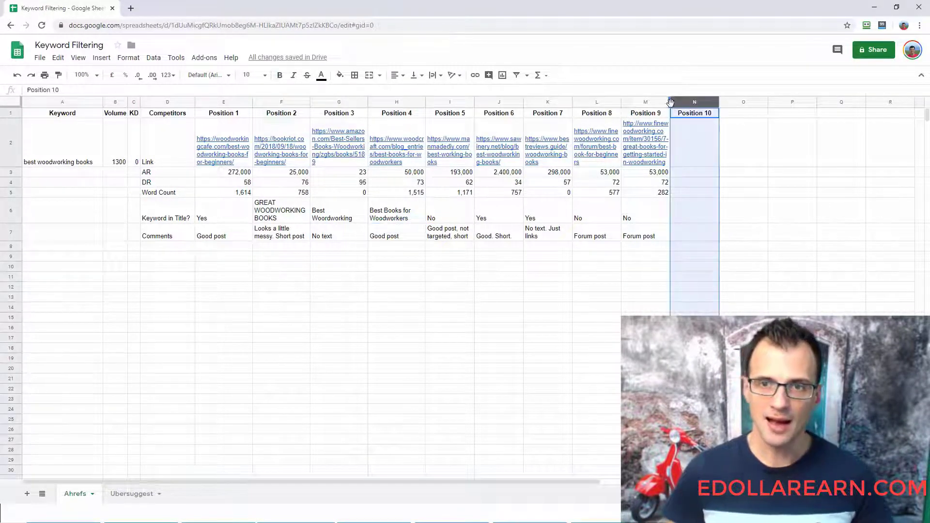
pyautogui.click(736, 245)
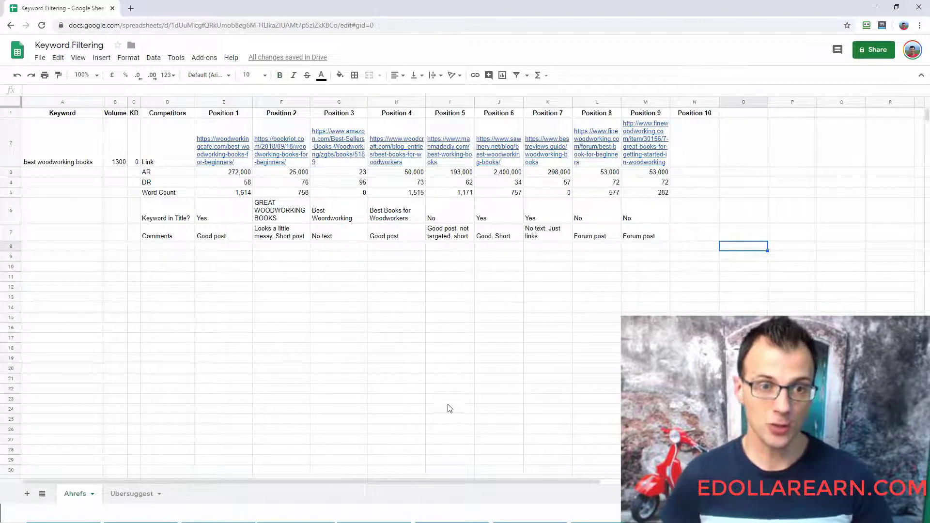
pyautogui.click(224, 176)
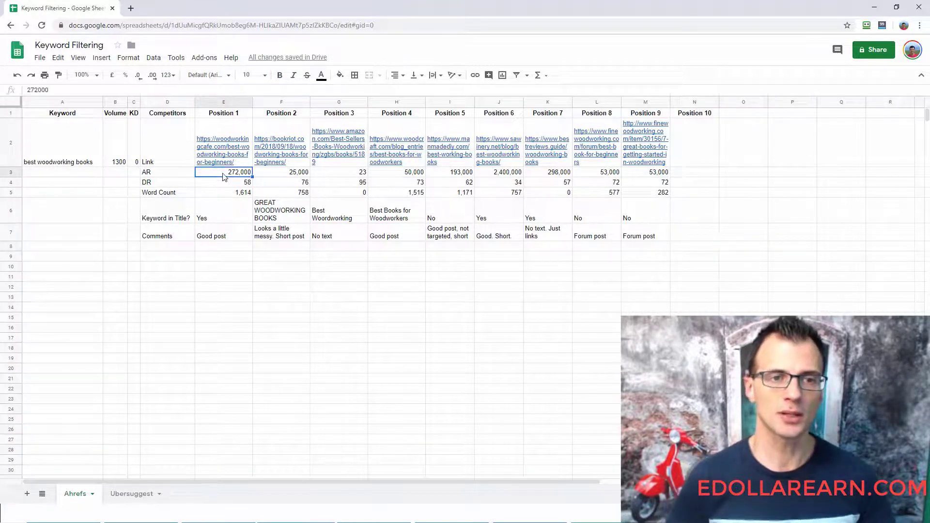
pyautogui.press('Down')
pyautogui.press('Down')
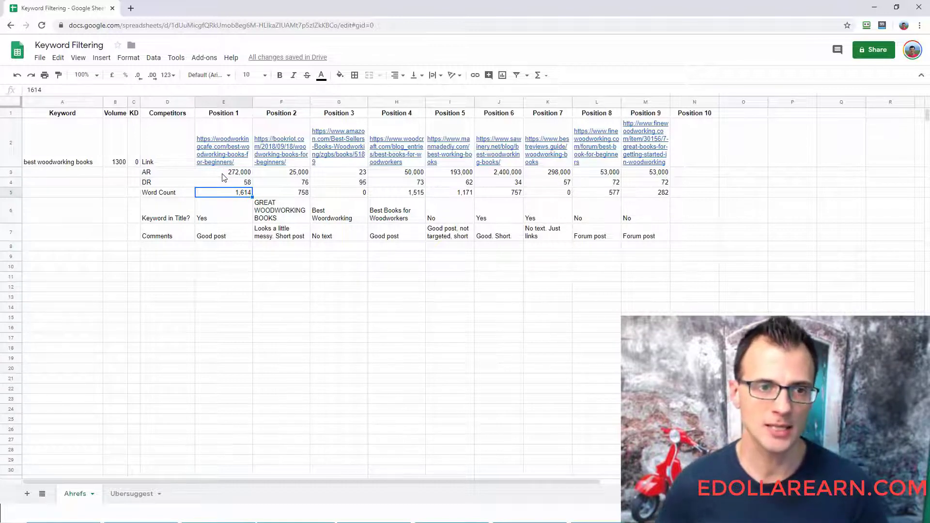
pyautogui.click(223, 176)
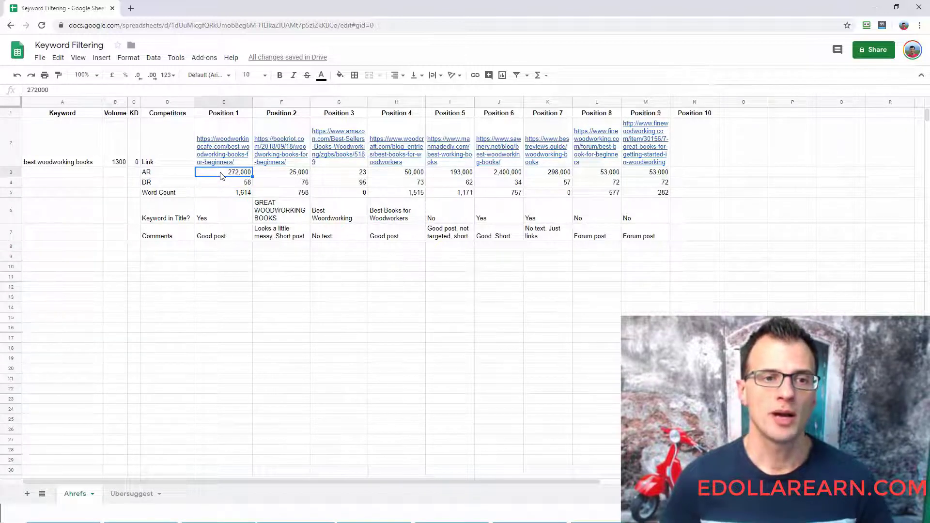
pyautogui.moveTo(222, 175); pyautogui.dragTo(217, 185)
pyautogui.click(226, 175)
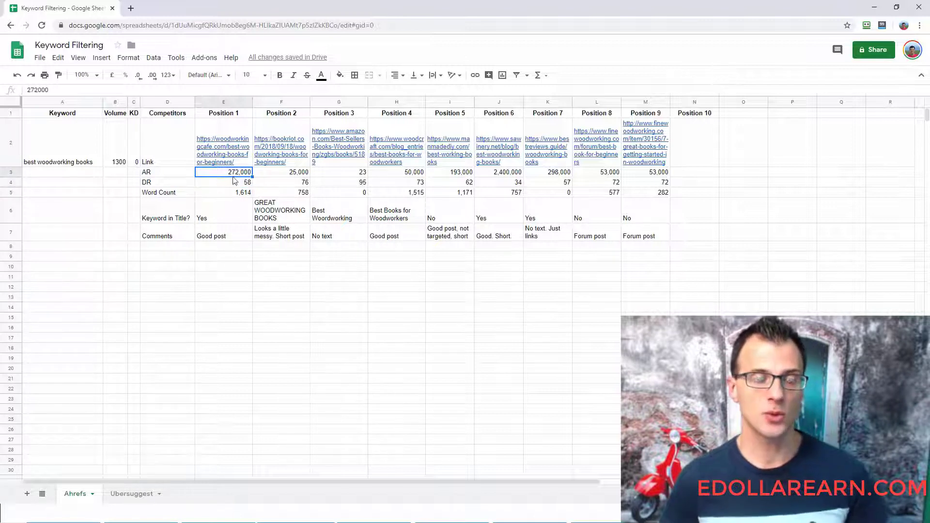
pyautogui.click(245, 184)
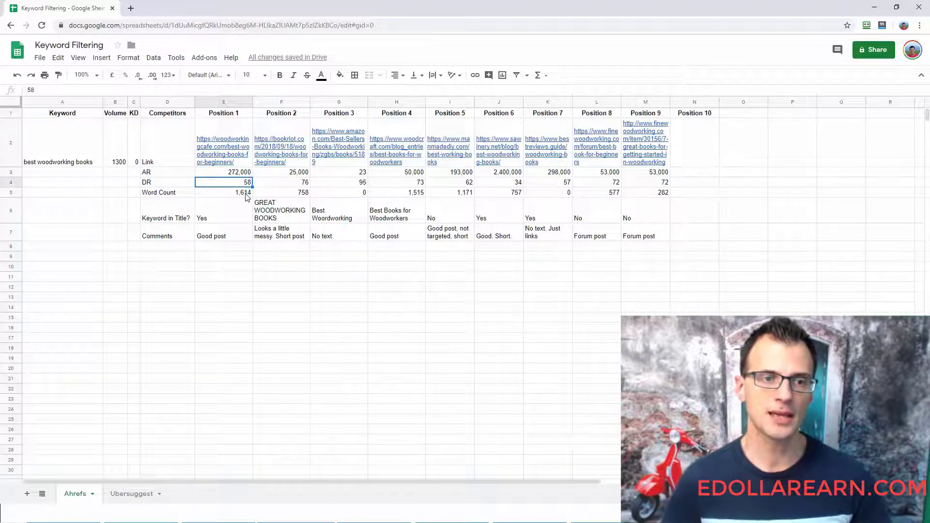
pyautogui.click(246, 193)
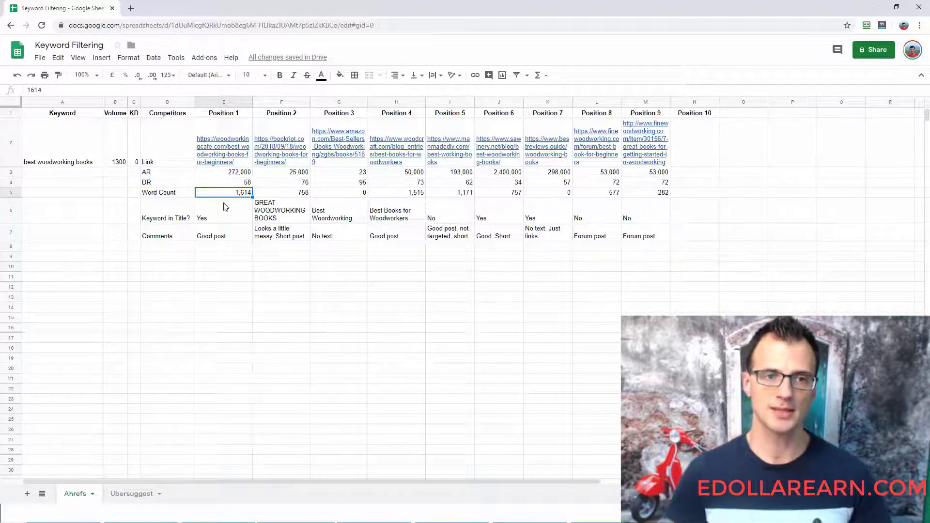
pyautogui.click(246, 217)
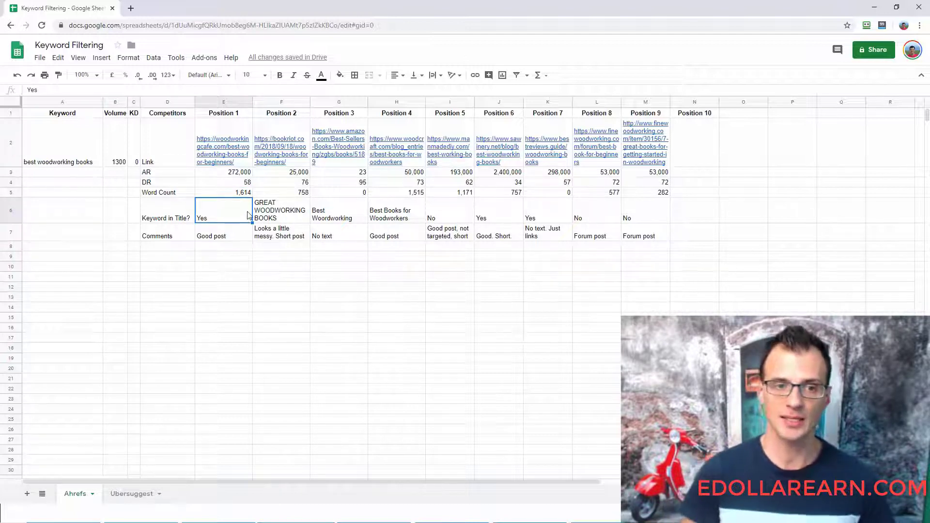
pyautogui.press('Down')
pyautogui.hotkey('shift', 'Up')
pyautogui.hotkey('shift', 'Up')
pyautogui.hotkey('shift', 'Up')
pyautogui.hotkey('shift', 'Up')
pyautogui.hotkey('shift', 'Up')
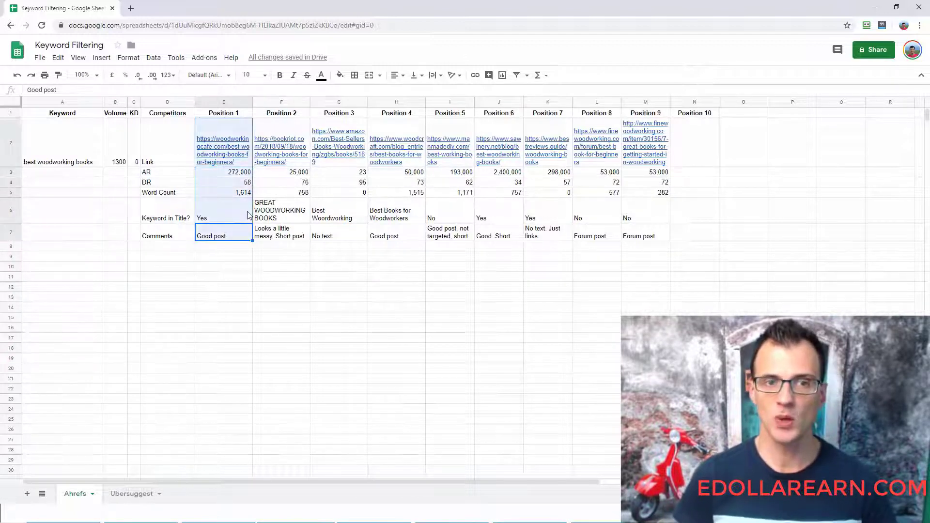
pyautogui.hotkey('shift', 'Down')
pyautogui.hotkey('shift', 'Down')
pyautogui.hotkey('shift', 'Down')
pyautogui.hotkey('shift', 'Down')
pyautogui.hotkey('shift', 'Down')
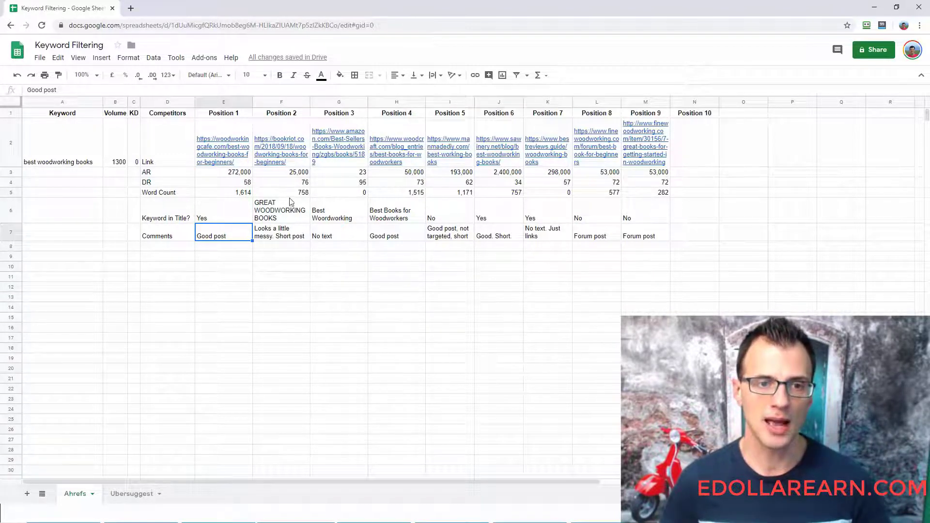
# - Examine Position 2's AR, DR, Word Count, Keyword in Title and Comments entries, checking the Book Riot article's length
pyautogui.hotkey('alt', 'Tab')
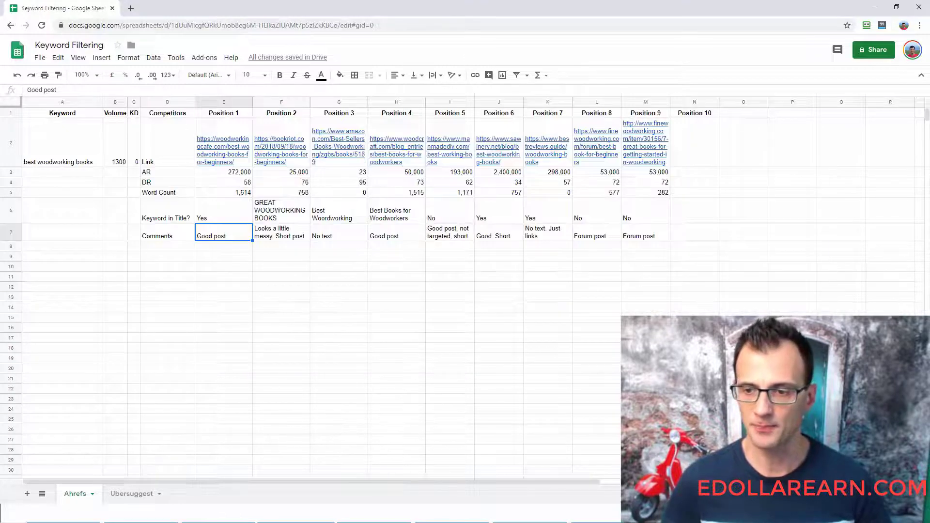
pyautogui.click(282, 211)
pyautogui.click(280, 174)
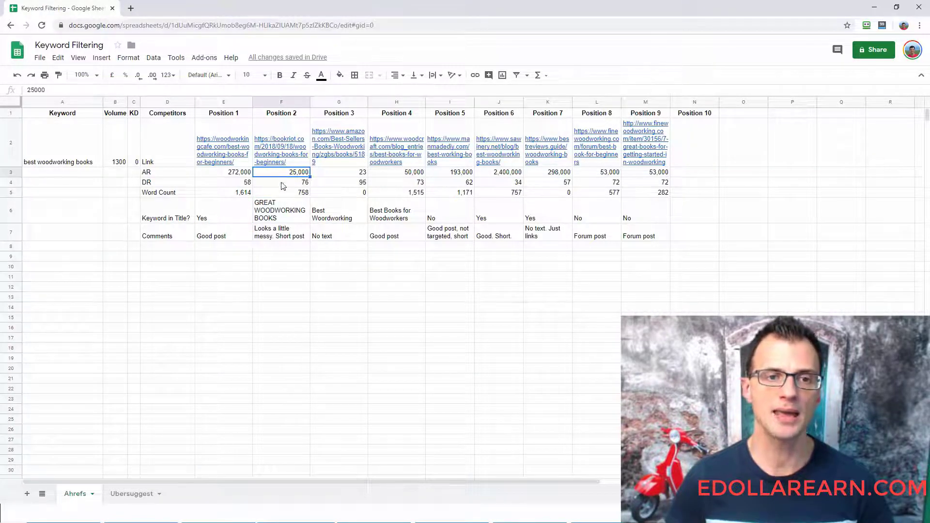
pyautogui.press('Down')
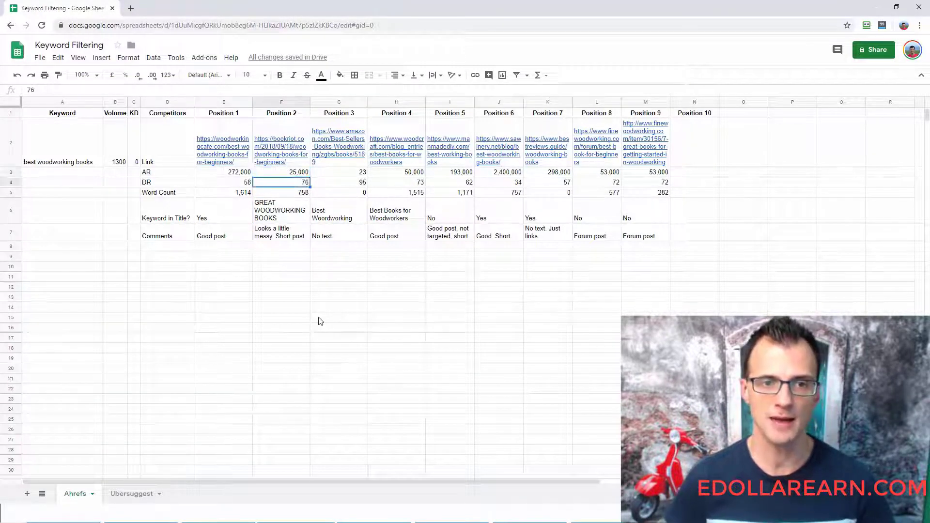
pyautogui.press('Down')
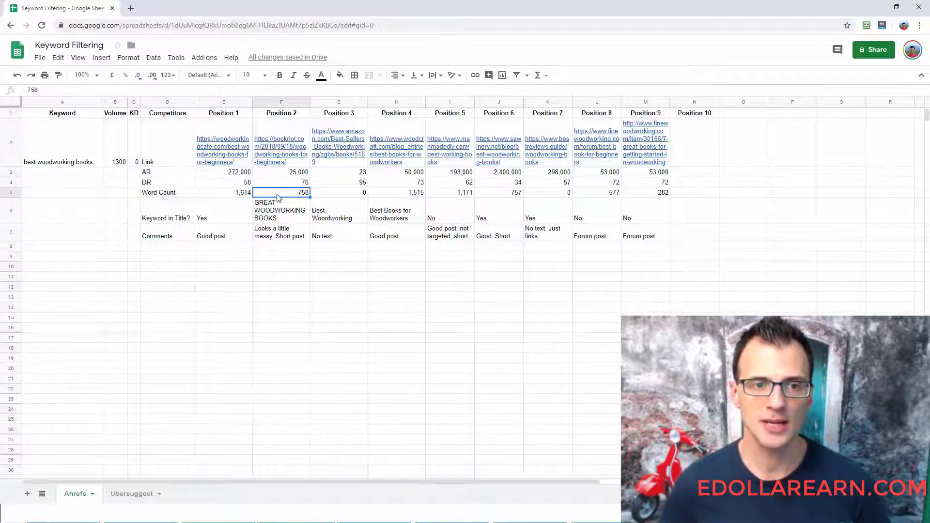
pyautogui.click(282, 264)
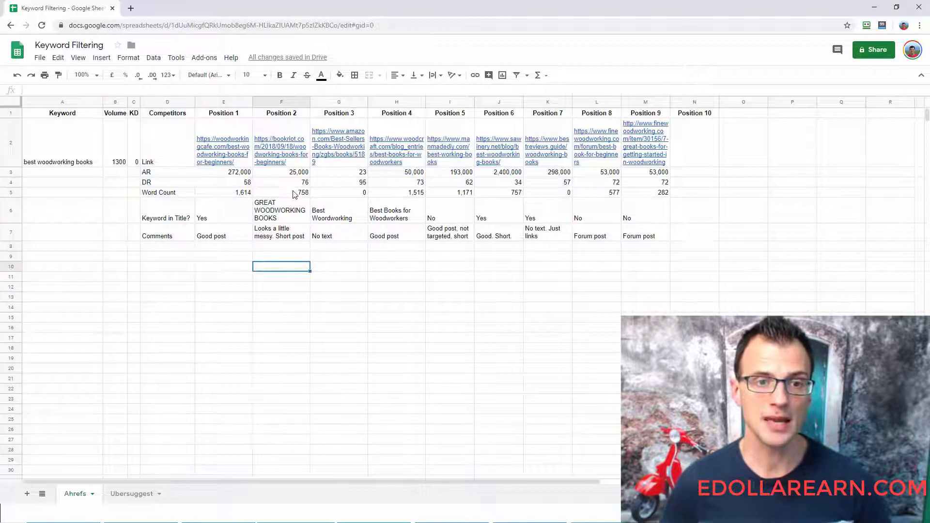
pyautogui.click(278, 196)
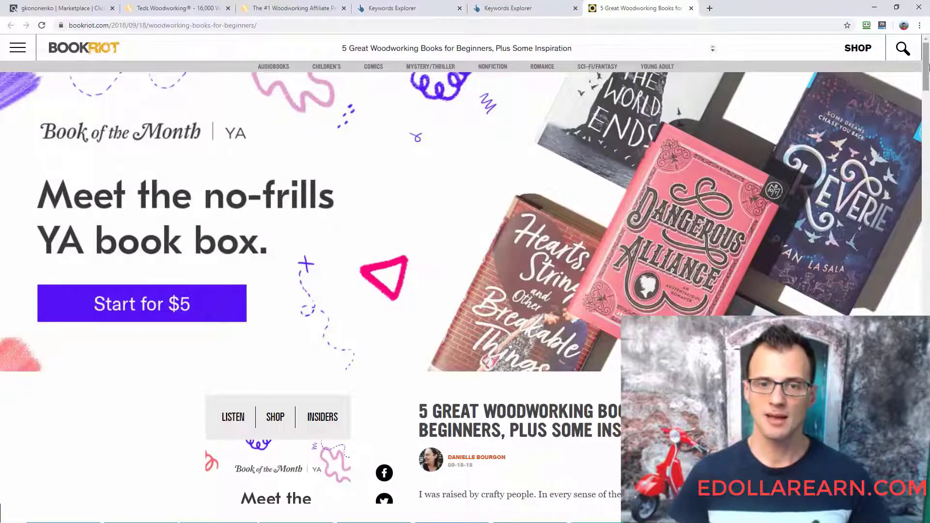
pyautogui.scroll(-20, 929, 66)
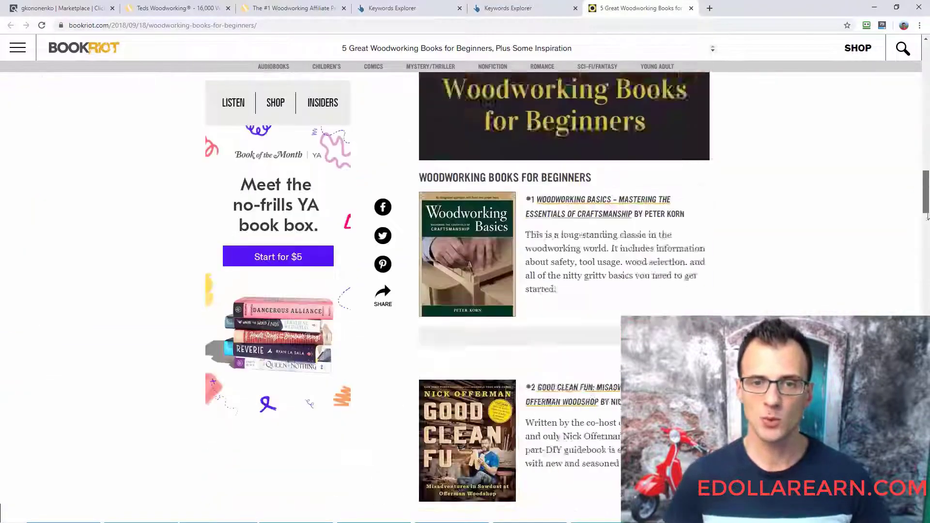
pyautogui.scroll(-10, 928, 66)
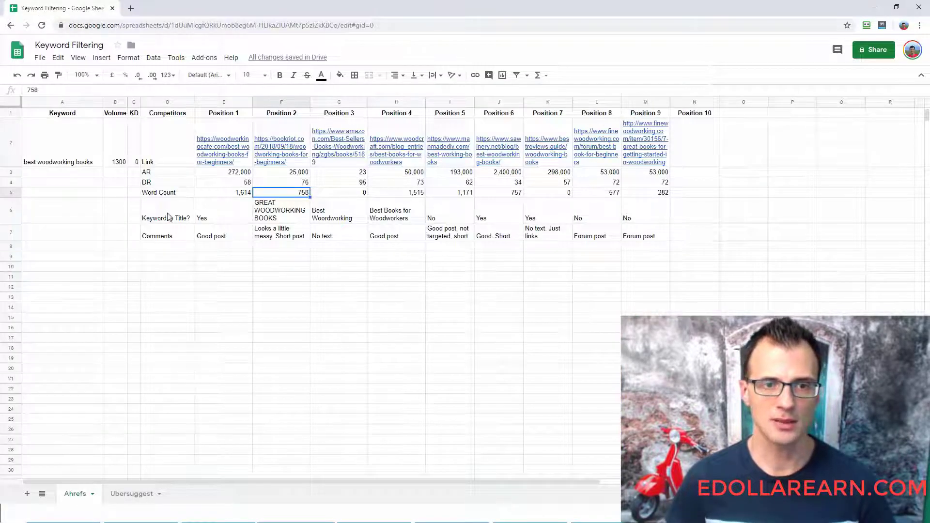
pyautogui.click(300, 217)
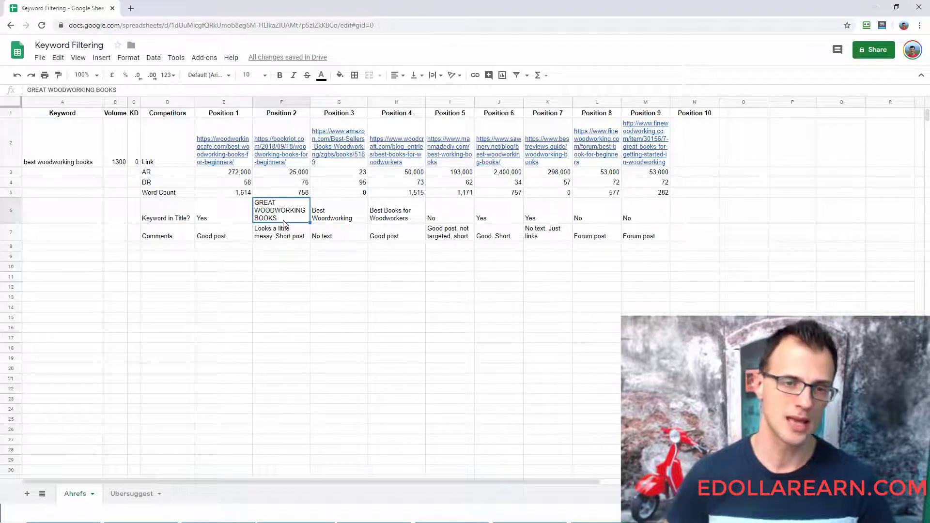
pyautogui.click(284, 226)
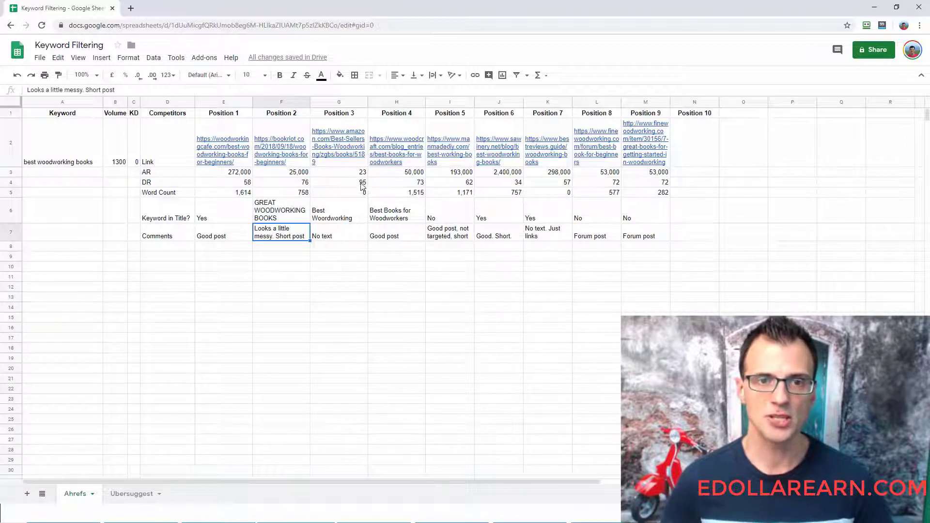
# - Close the Book Riot article and view the Amazon Best Sellers woodworking result from the Ahrefs SERP overview in a new tab
pyautogui.hotkey('alt', 'Tab')
pyautogui.click(564, 8)
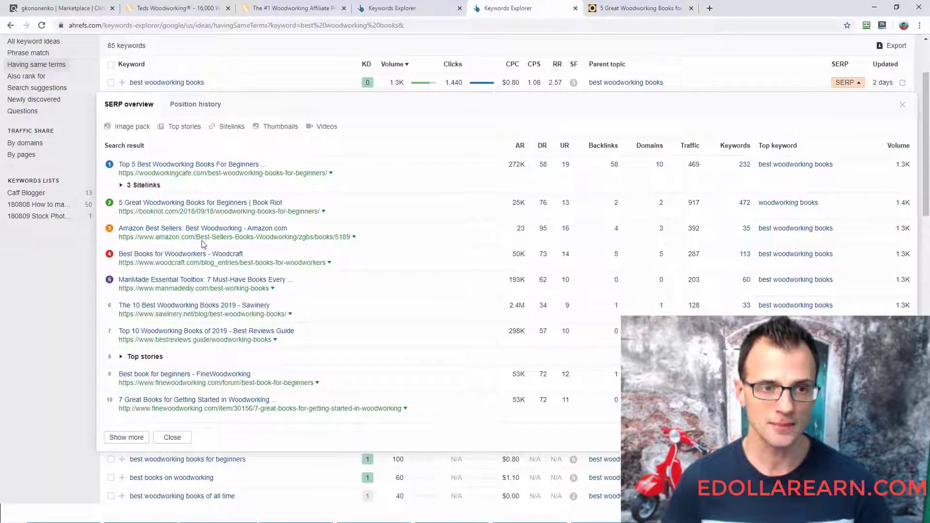
pyautogui.click(689, 9)
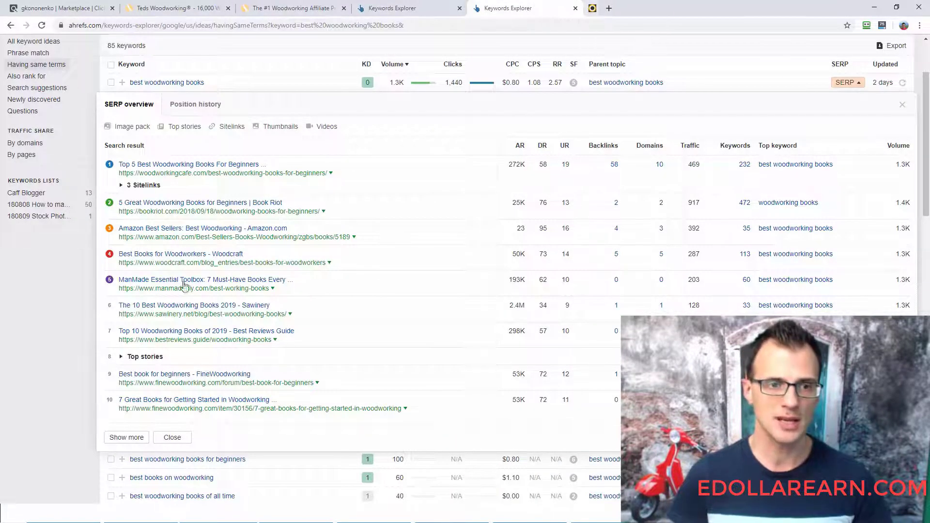
pyautogui.rightClick(198, 237)
pyautogui.click(234, 242)
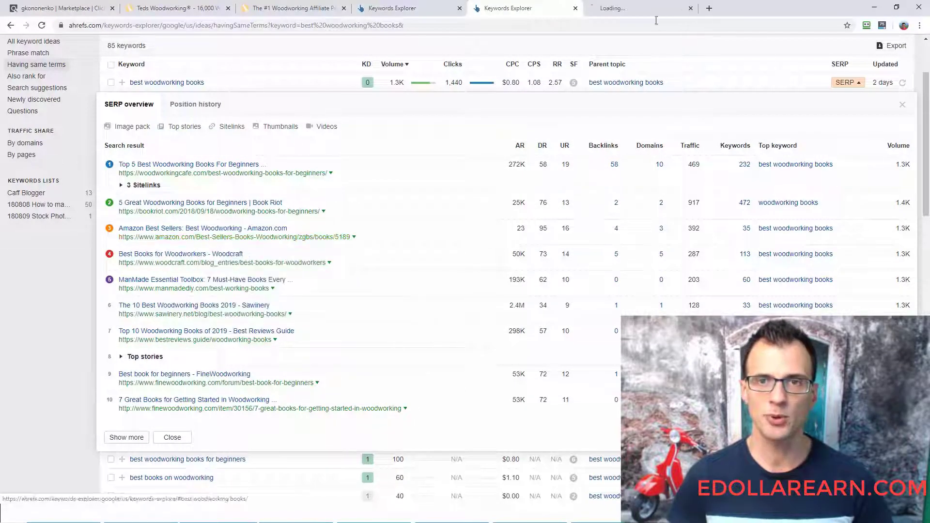
pyautogui.click(640, 8)
pyautogui.scroll(-1, 928, 110)
pyautogui.moveTo(929, 111); pyautogui.dragTo(926, 75)
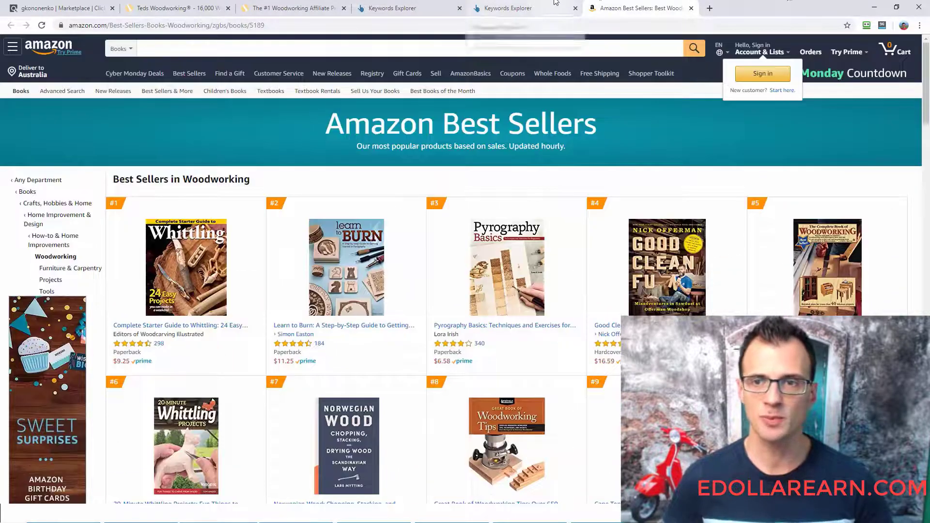
# - Switch to the spreadsheet and examine Position 3's AR, DR, Word Count, Keyword in Title and Comments entries
pyautogui.hotkey('alt', 'Tab')
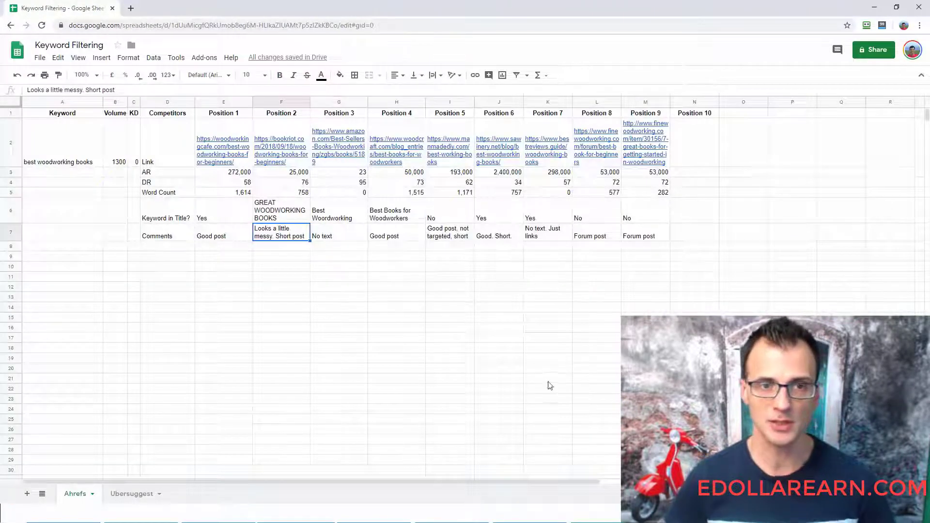
pyautogui.press('Right')
pyautogui.press('Up')
pyautogui.press('Up')
pyautogui.press('Up')
pyautogui.press('Up')
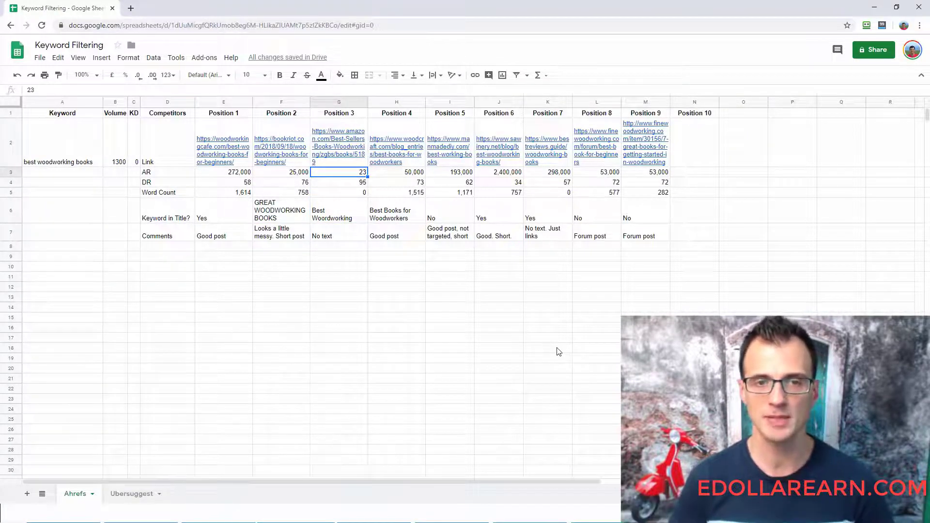
pyautogui.press('Down')
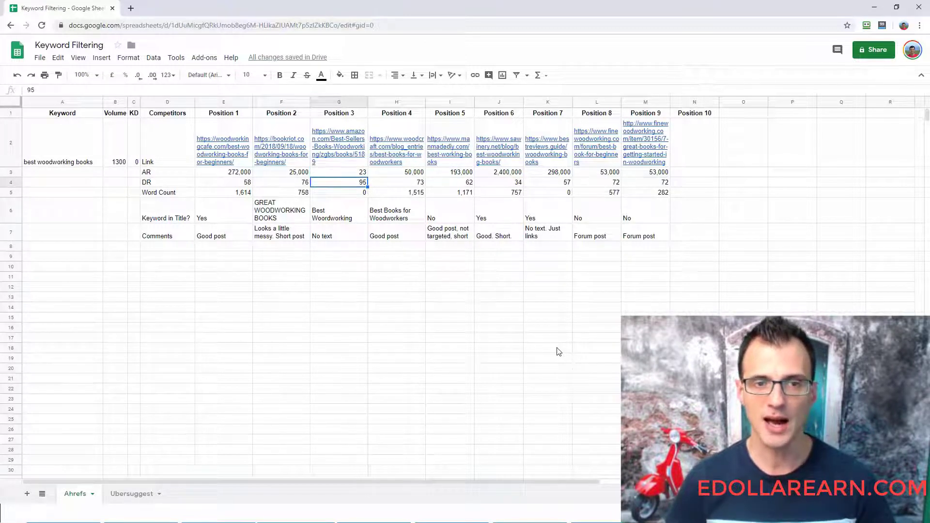
pyautogui.press('Down')
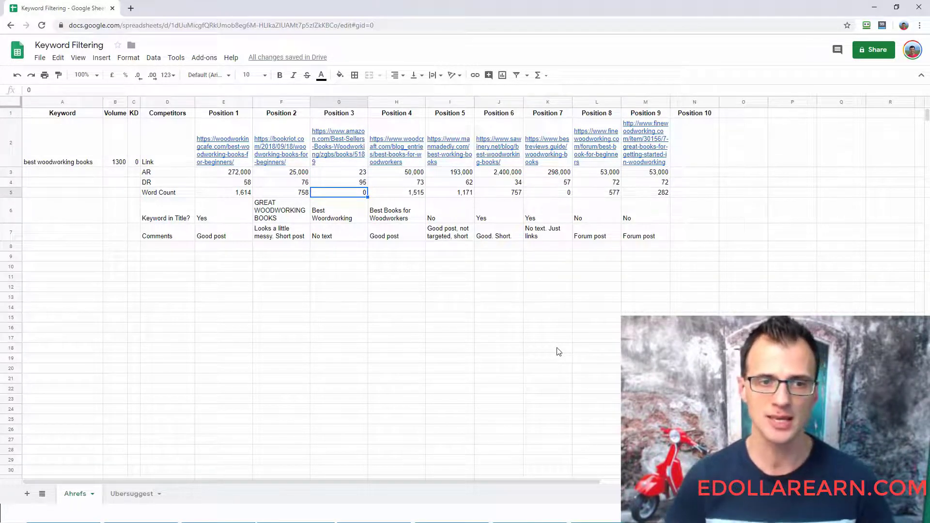
pyautogui.press('Down')
pyautogui.press('Down')
pyautogui.press('Up')
pyautogui.press('Up')
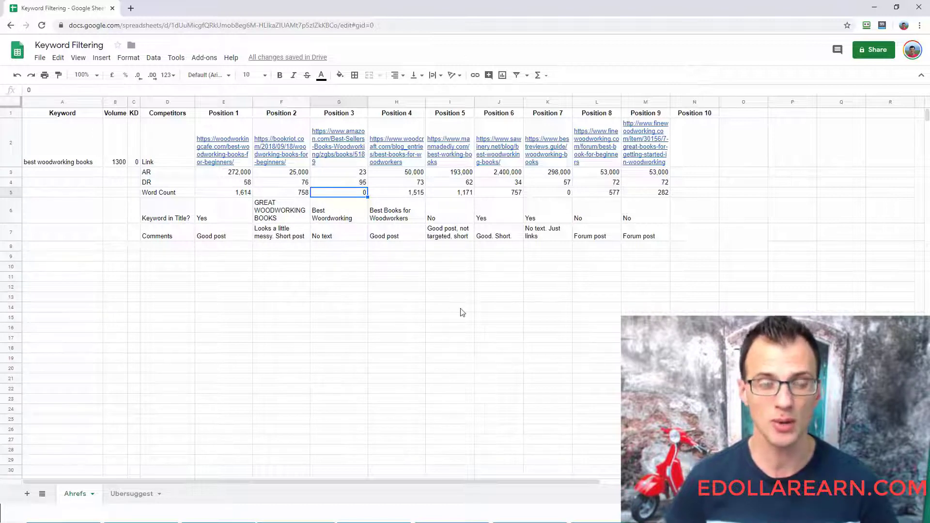
pyautogui.press('Down')
pyautogui.press('Down')
pyautogui.press('Down')
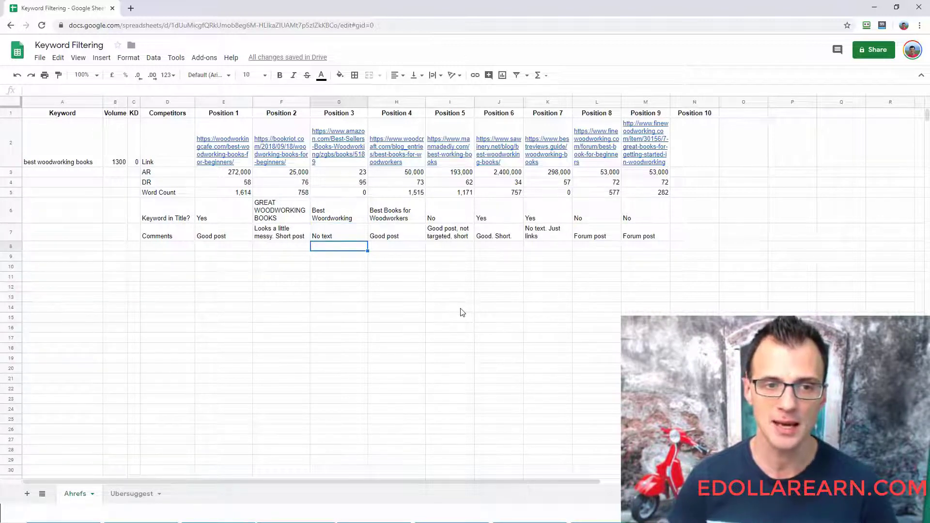
pyautogui.press('Up')
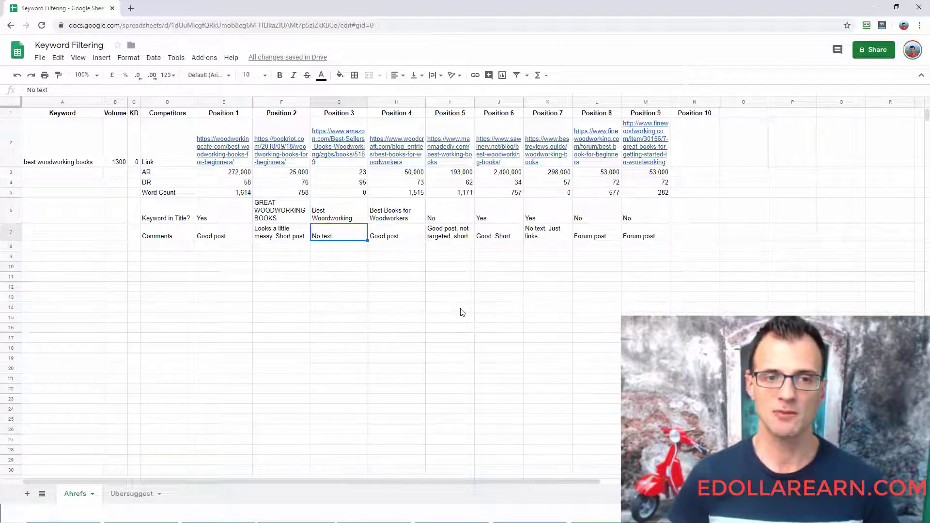
# - Examine Position 4's AR, DR and Word Count entries in the spreadsheet
pyautogui.press('Right')
pyautogui.press('Up')
pyautogui.press('Up')
pyautogui.press('Up')
pyautogui.press('Up')
pyautogui.press('Up')
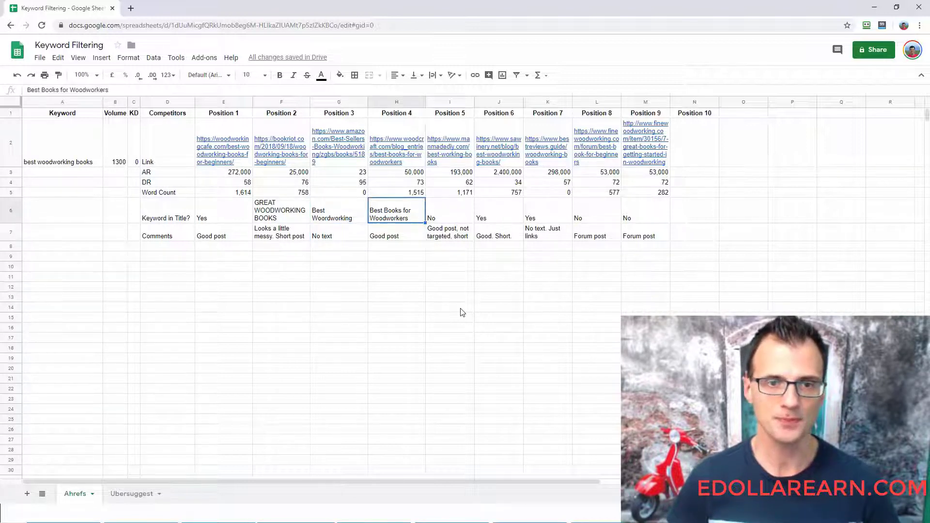
pyautogui.press('Down')
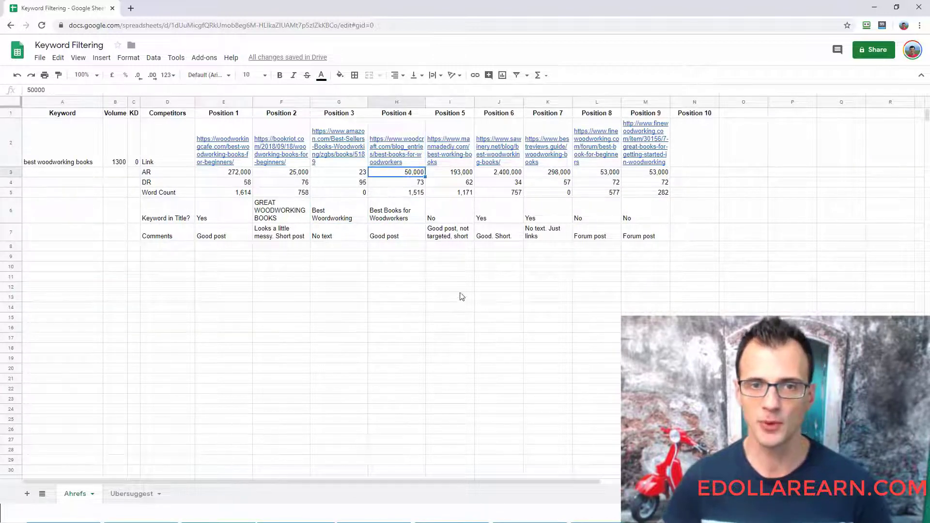
pyautogui.click(409, 186)
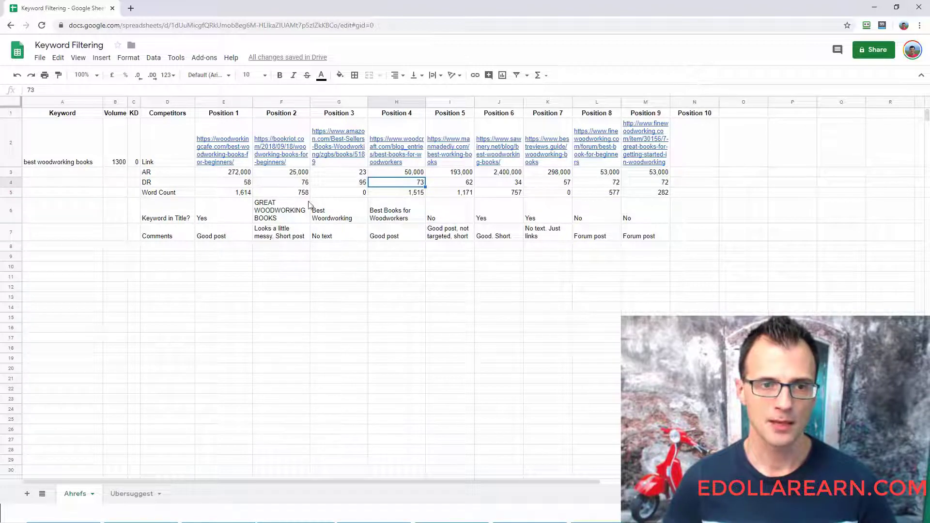
pyautogui.click(398, 196)
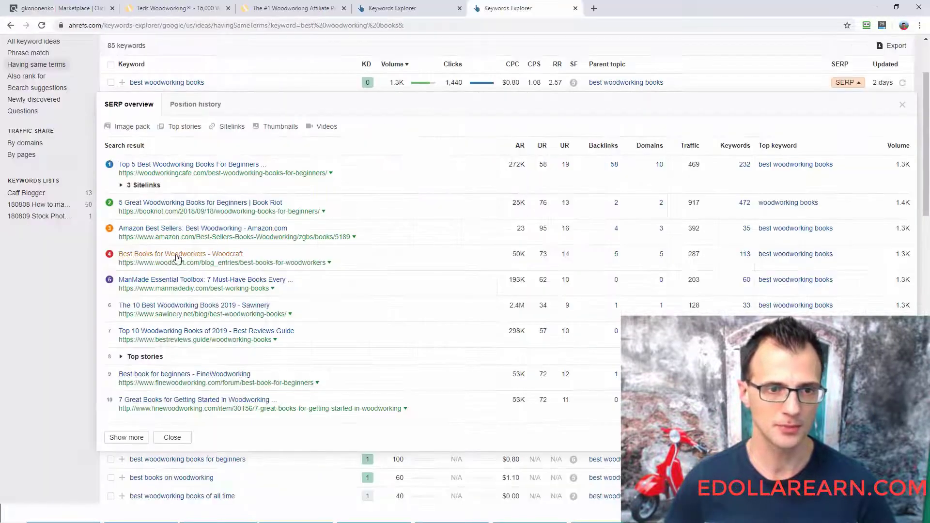
# - View the Woodcraft "Best Books for Woodworkers" result from the Ahrefs SERP overview in a new tab and check the article's length
pyautogui.rightClick(193, 266)
pyautogui.click(214, 271)
pyautogui.click(639, 8)
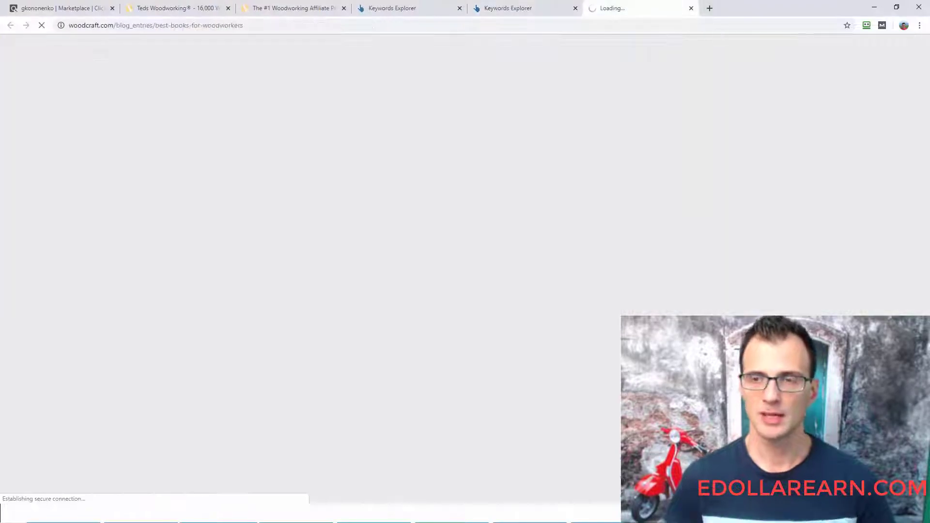
pyautogui.scroll(-20, 910, 180)
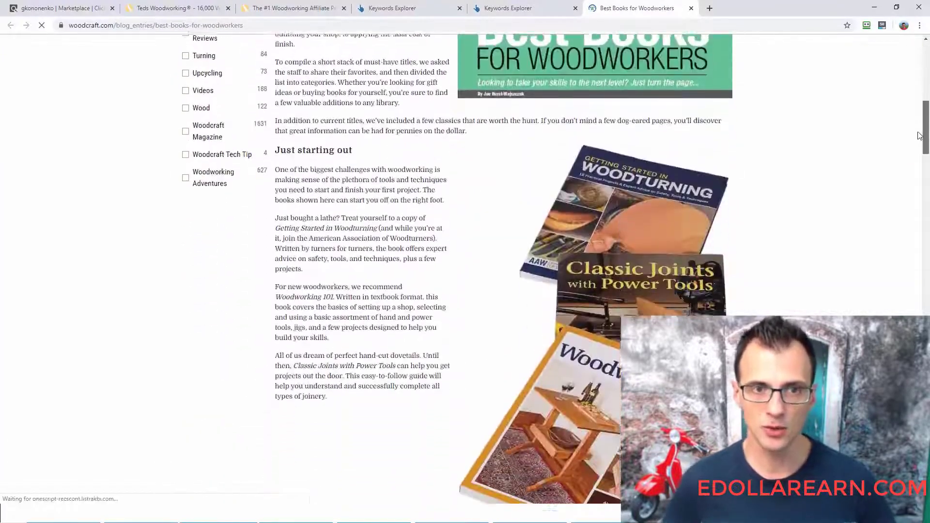
pyautogui.scroll(-20, 911, 180)
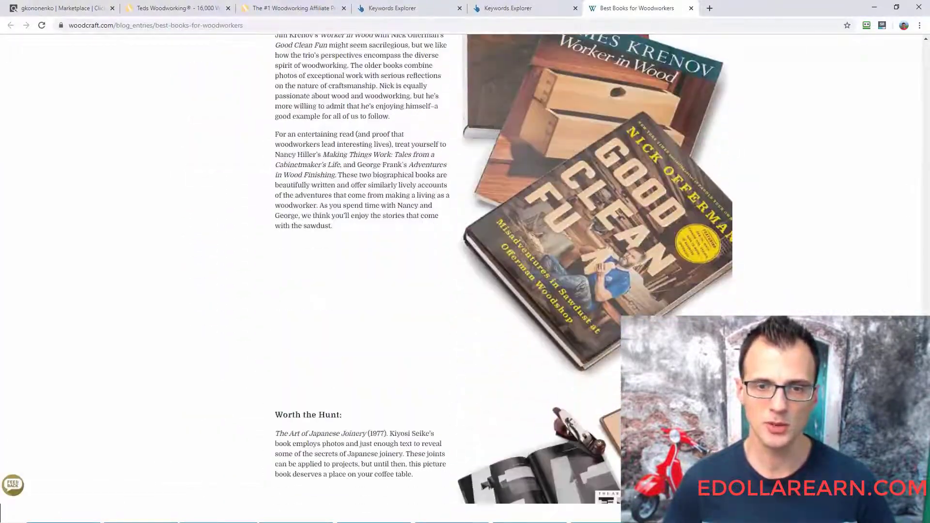
pyautogui.scroll(15, 465, 242)
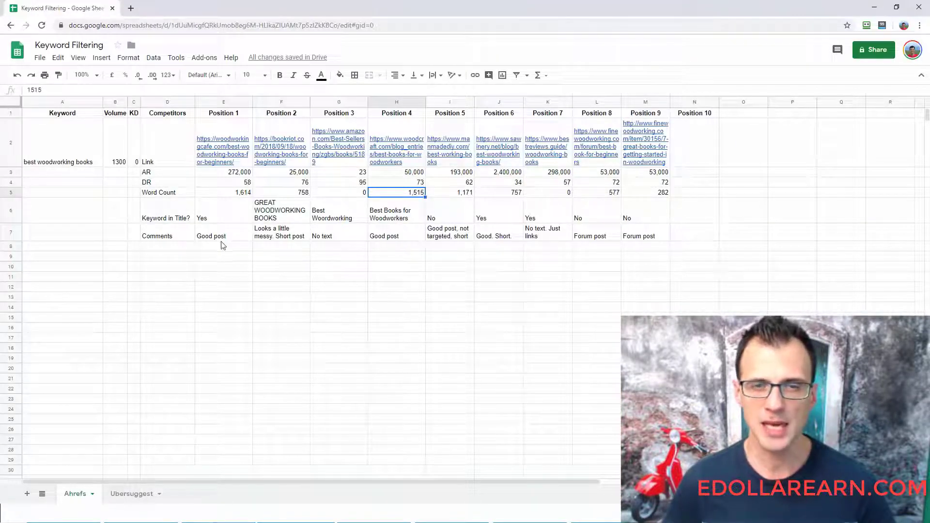
# - Compare Position 4's Keyword in Title entry with the result titles in the Ahrefs SERP overview for "best woodworking books"
pyautogui.click(407, 216)
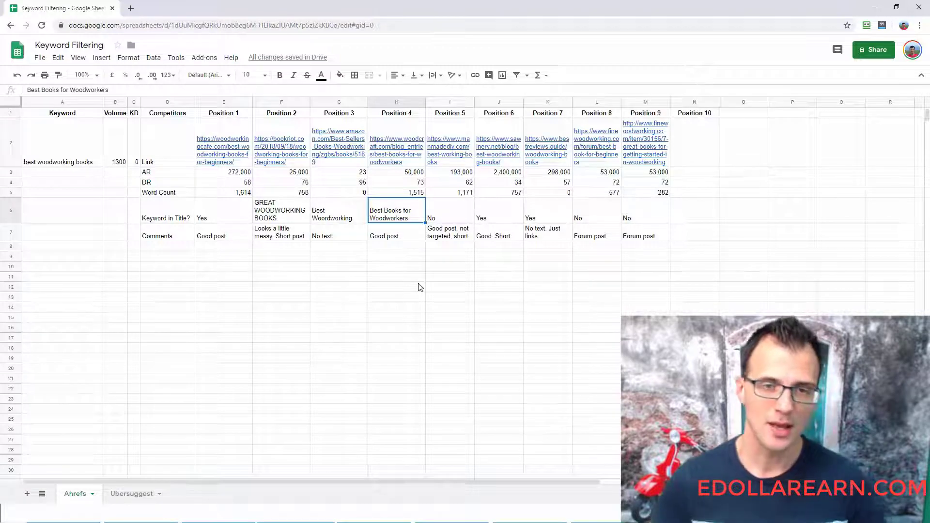
pyautogui.hotkey('alt', 'Tab')
pyautogui.click(512, 5)
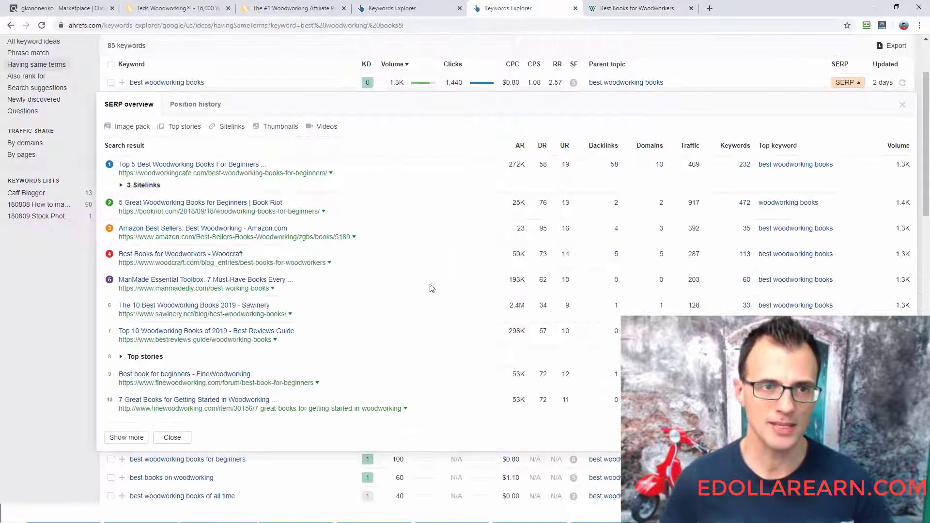
pyautogui.scroll(3, 436, 314)
pyautogui.scroll(-3, 384, 340)
pyautogui.scroll(2, 344, 351)
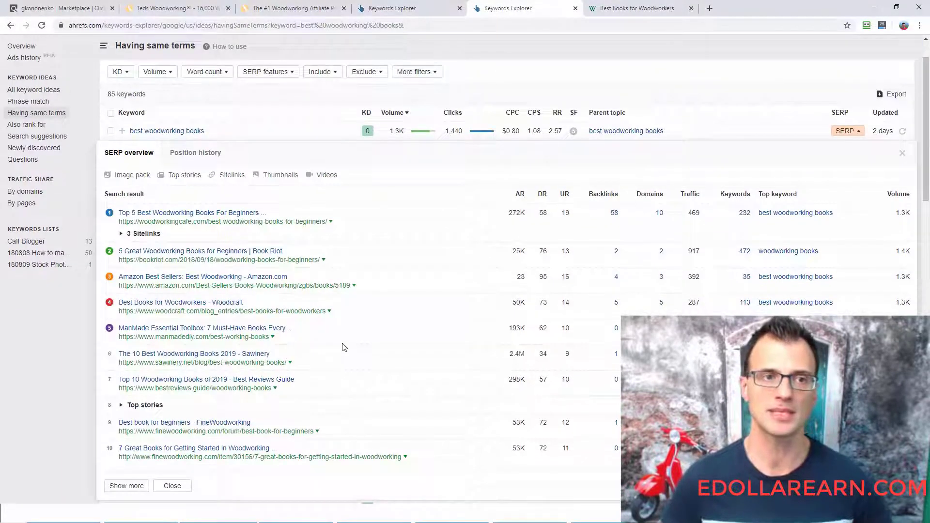
pyautogui.scroll(1, 344, 352)
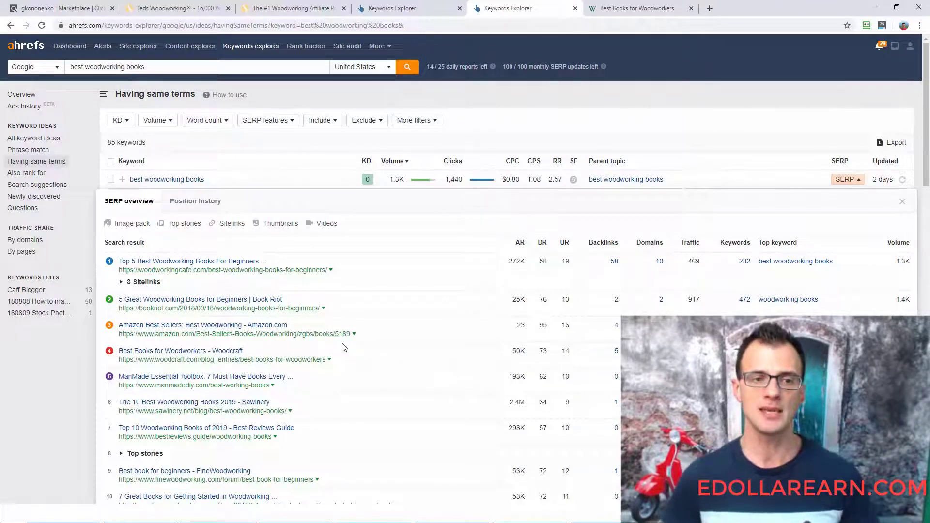
pyautogui.scroll(-2, 345, 347)
pyautogui.scroll(1, 344, 324)
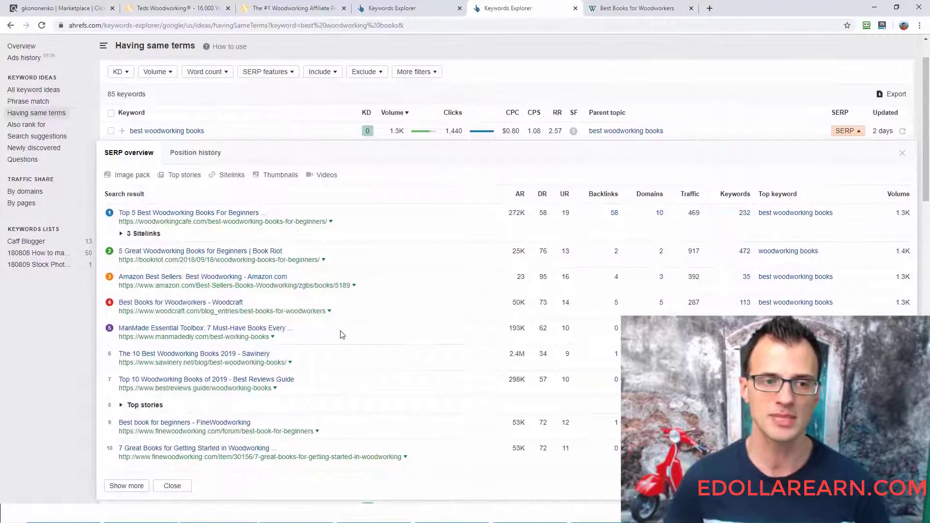
pyautogui.hotkey('alt', 'Tab')
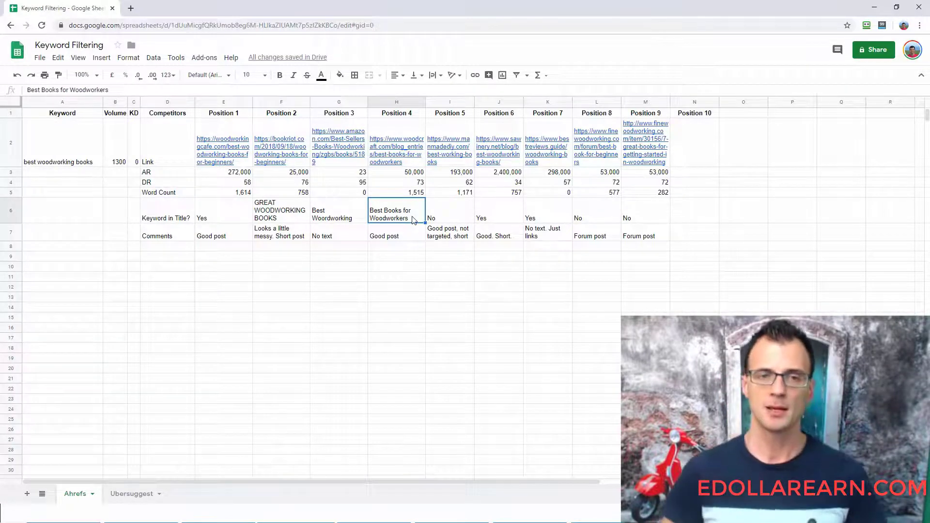
pyautogui.hotkey('alt', 'Tab')
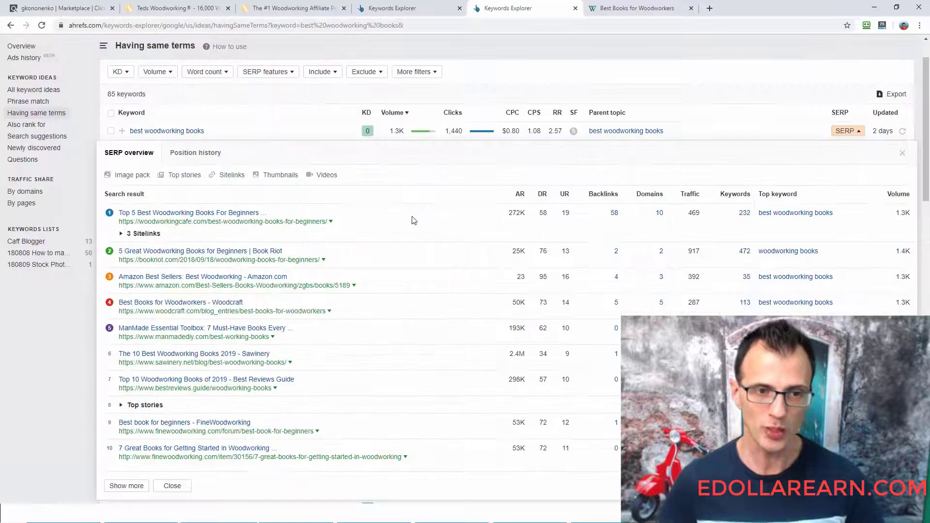
pyautogui.scroll(1, 208, 339)
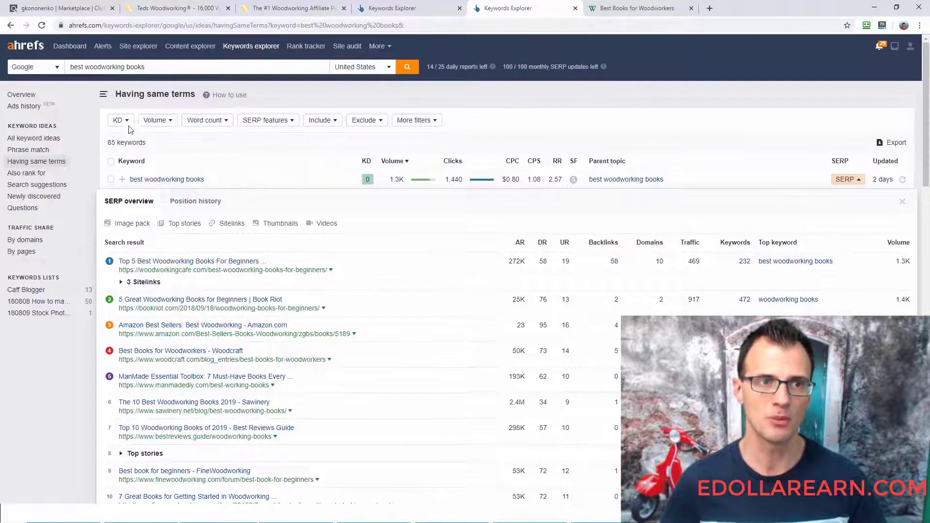
pyautogui.scroll(-2, 310, 363)
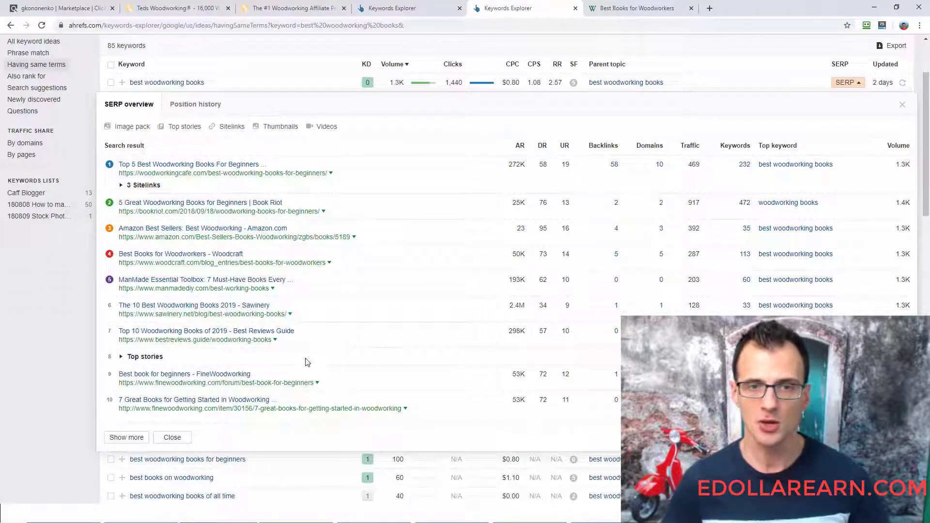
# - Switch to the spreadsheet and examine Position 4's Comments entry, going back over its metrics up to AR
pyautogui.hotkey('alt', 'Tab')
pyautogui.press('Down')
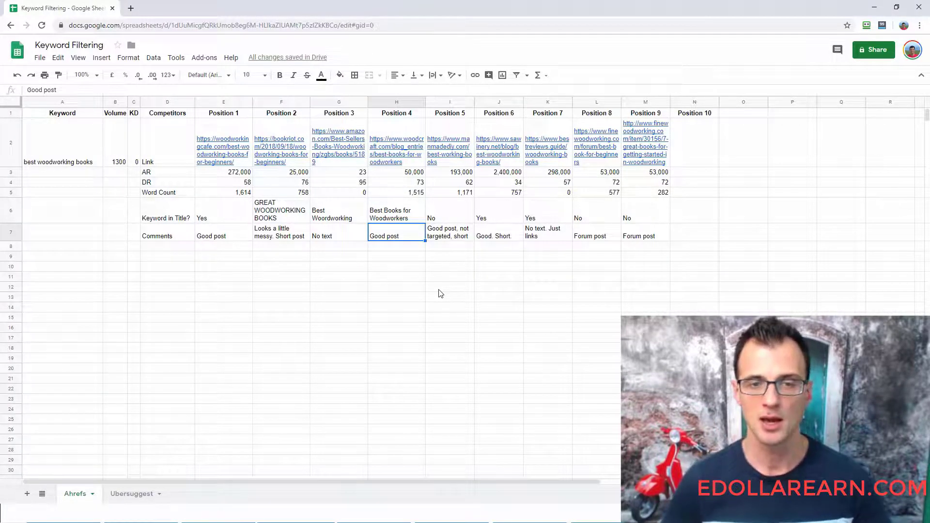
pyautogui.press('Up')
pyautogui.press('Up')
pyautogui.press('Up')
pyautogui.press('Up')
pyautogui.press('Up')
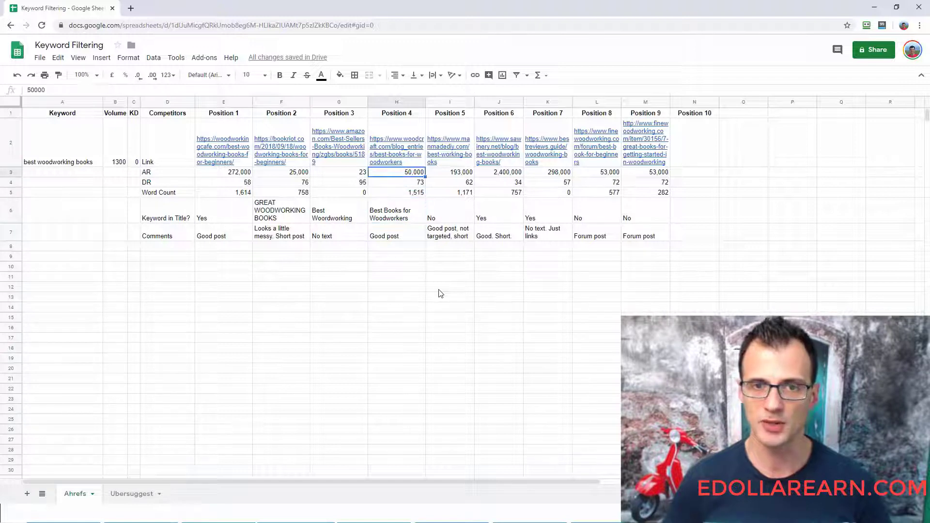
# - Check Position 5's link in the spreadsheet and compare its AR and DR with the ManMade row in the Ahrefs SERP overview
pyautogui.press('Right')
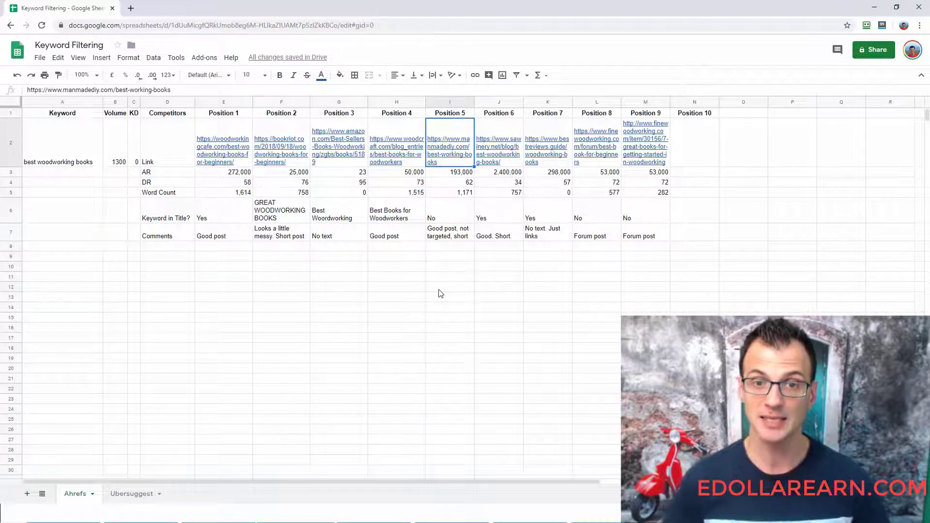
pyautogui.hotkey('alt', 'Tab')
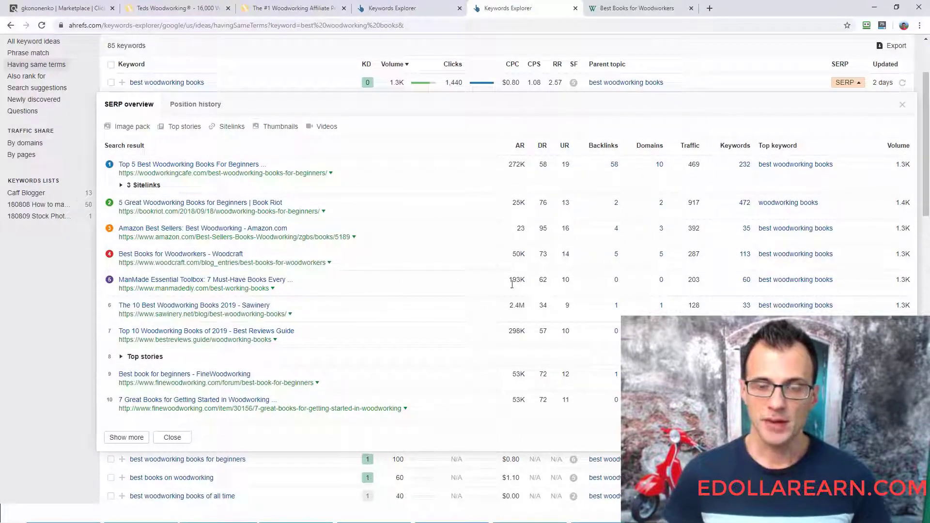
pyautogui.doubleClick(523, 282)
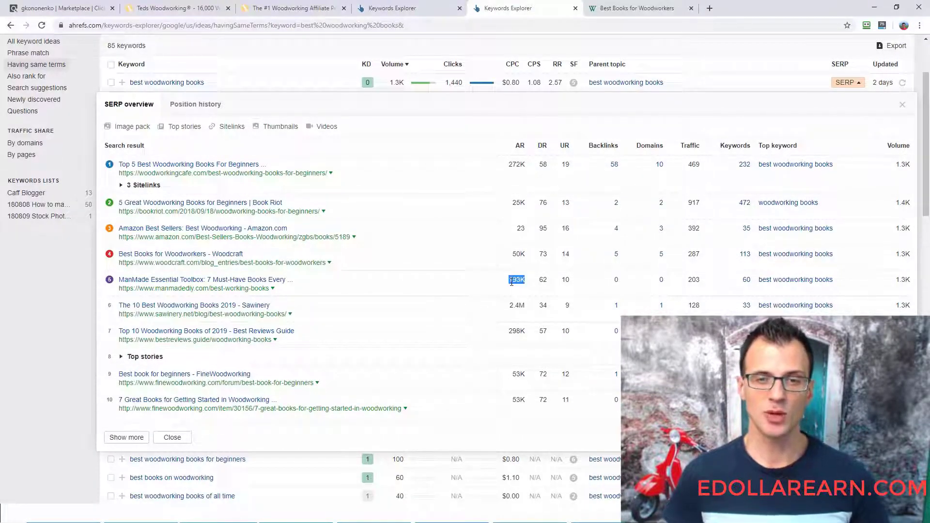
pyautogui.click(542, 283)
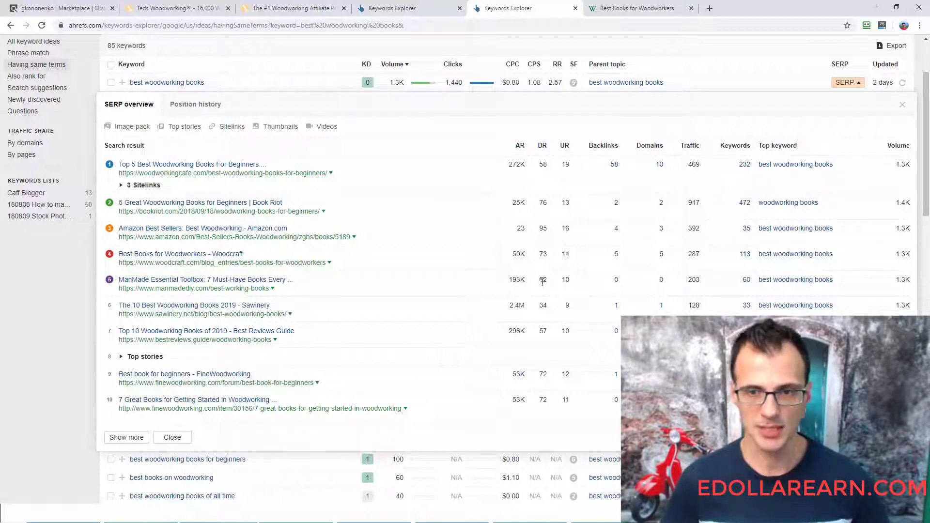
pyautogui.hotkey('alt', 'Tab')
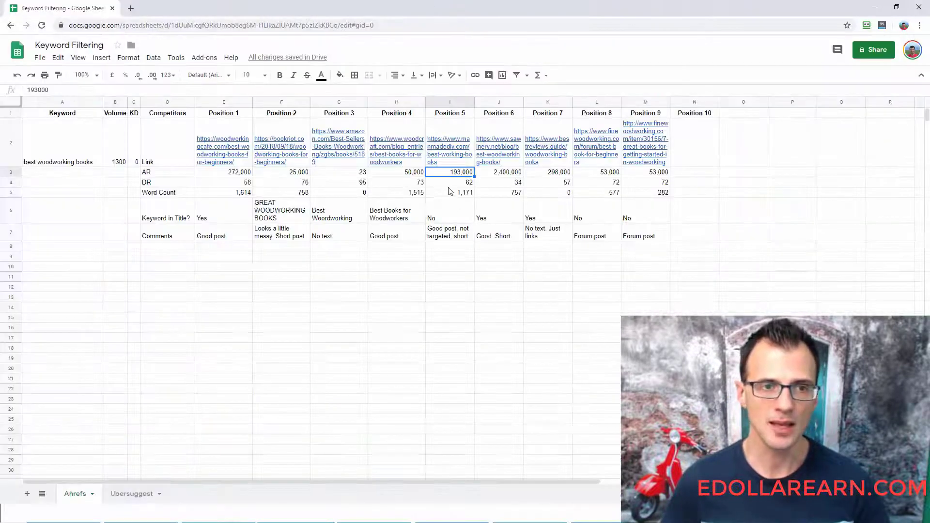
# - Check Position 5's Word Count against the ManMade article viewed in a new tab, closing the Woodcraft article
pyautogui.click(450, 194)
pyautogui.hotkey('alt', 'Tab')
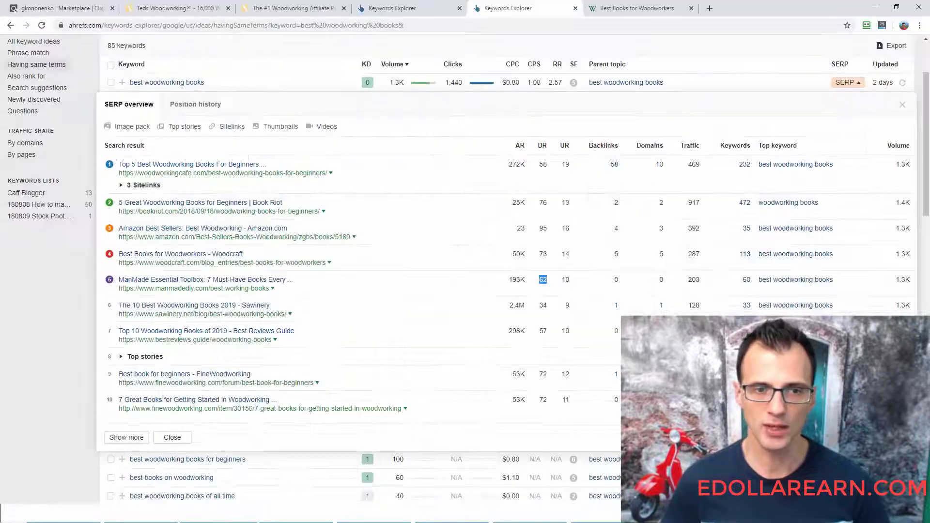
pyautogui.rightClick(197, 290)
pyautogui.click(228, 297)
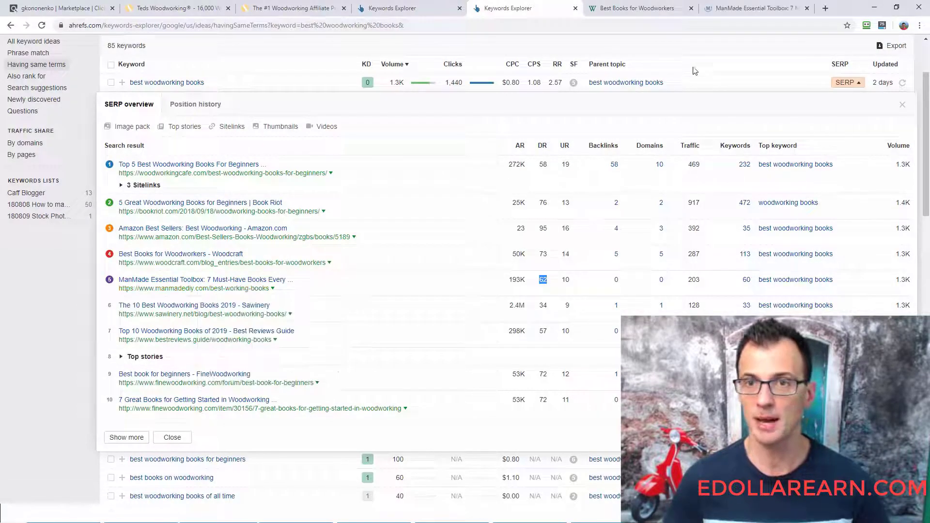
pyautogui.click(691, 8)
pyautogui.click(644, 8)
pyautogui.moveTo(928, 67); pyautogui.dragTo(895, 71)
pyautogui.hotkey('alt', 'Tab')
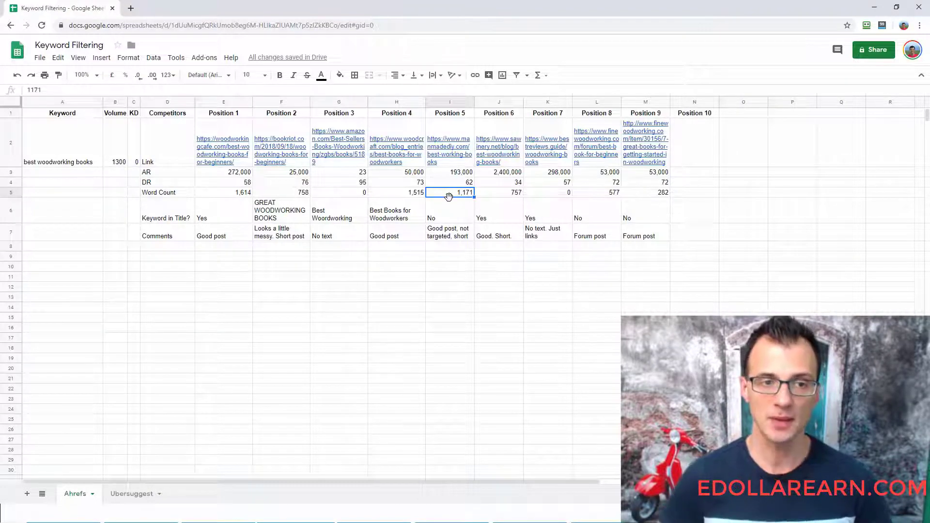
# - Compare the ManMade result's title in the Ahrefs SERP overview with the headline on the article page
pyautogui.hotkey('alt', 'Tab')
pyautogui.click(509, 8)
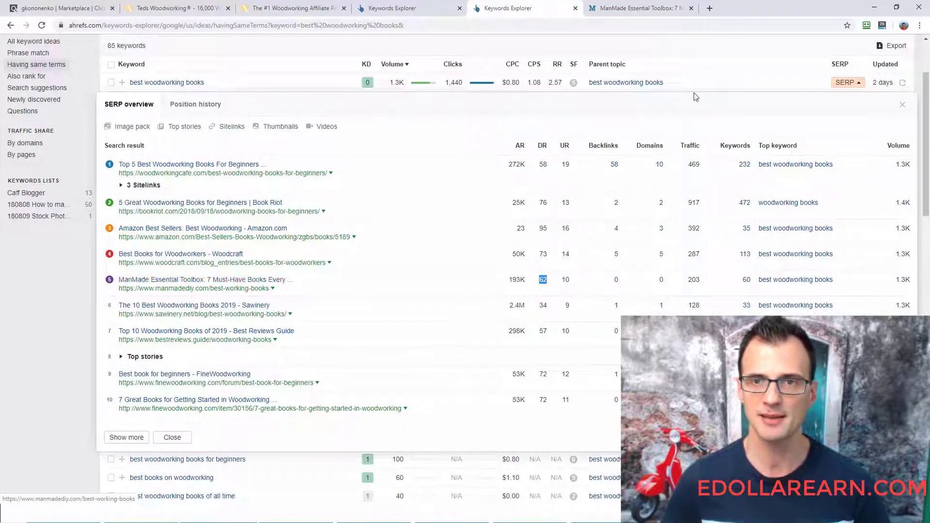
pyautogui.click(644, 7)
pyautogui.scroll(-4, 609, 262)
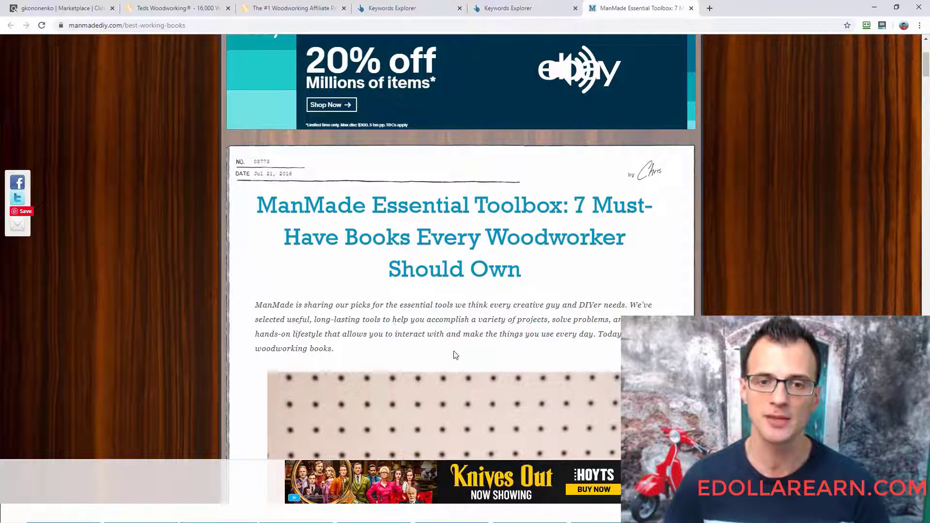
# - Search the ManMade article for "best woodworking bo" and examine where the phrase occurs in its text
pyautogui.hotkey('ctrl', 'f')
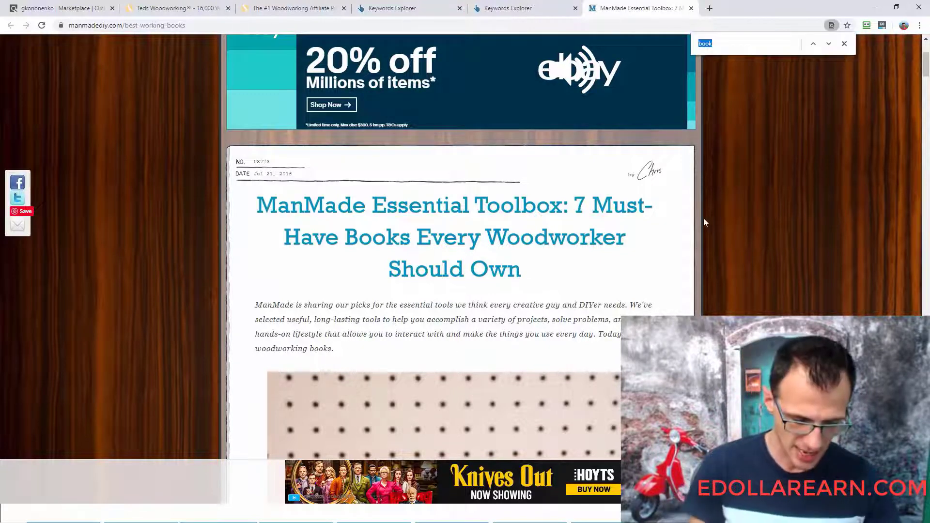
pyautogui.write('best wo')
pyautogui.write('odw')
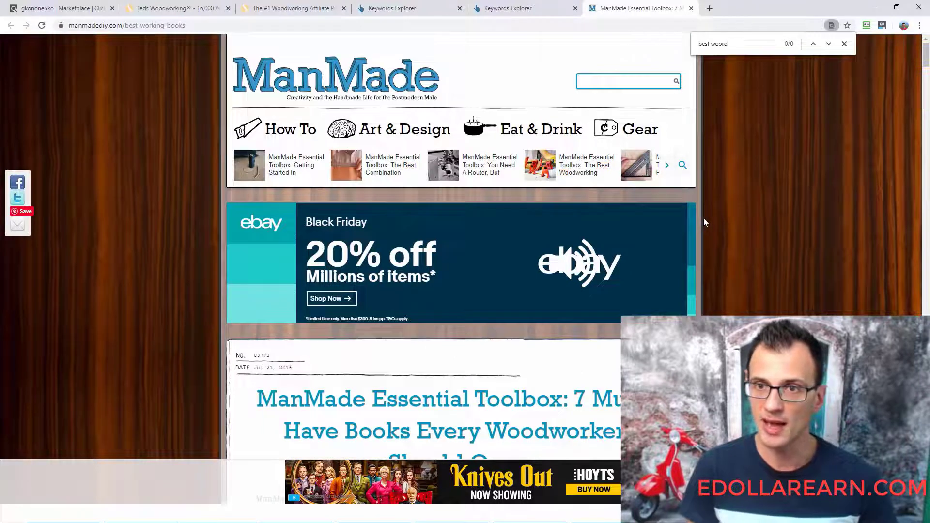
pyautogui.write('orking bo')
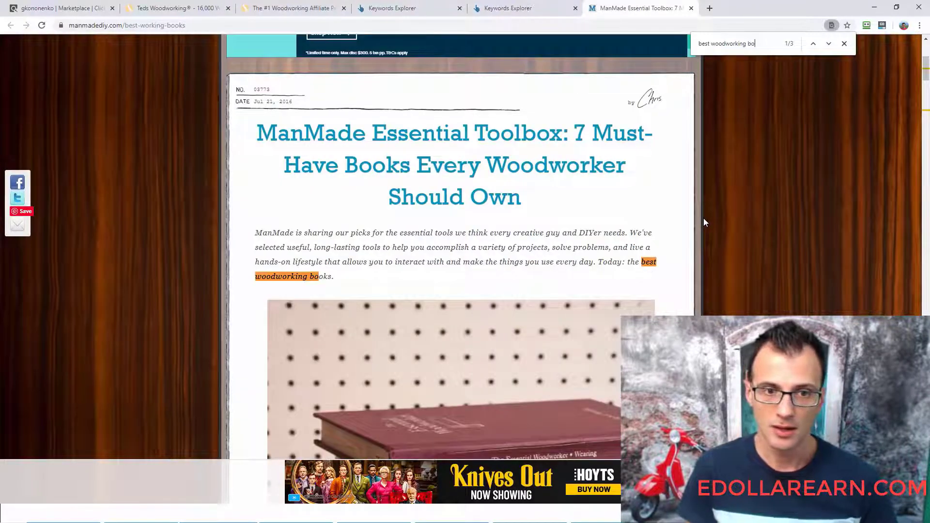
pyautogui.scroll(-12, 634, 260)
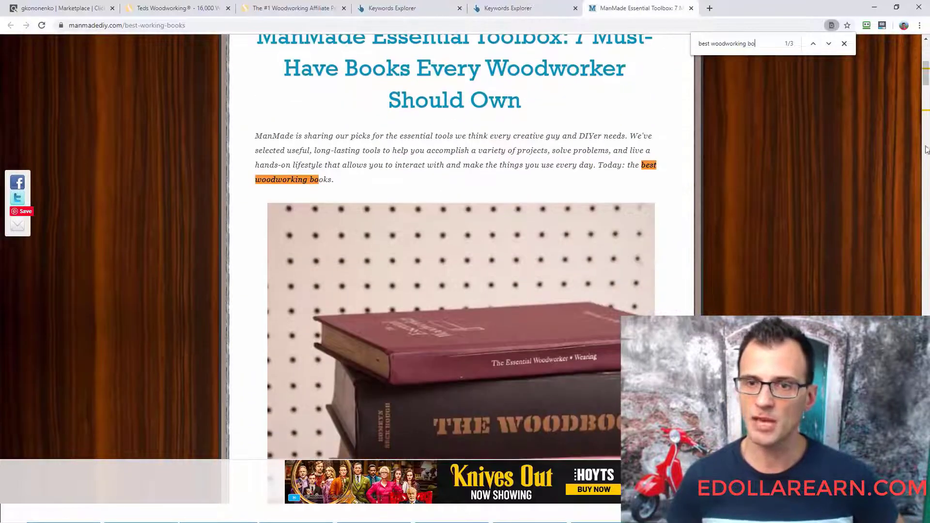
pyautogui.scroll(-10, 717, 235)
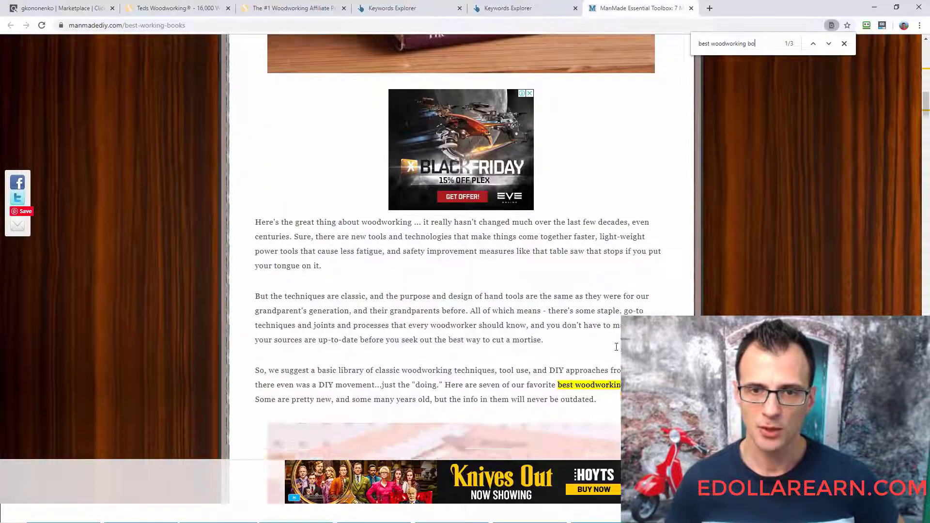
pyautogui.scroll(5, 717, 234)
pyautogui.scroll(15, 714, 235)
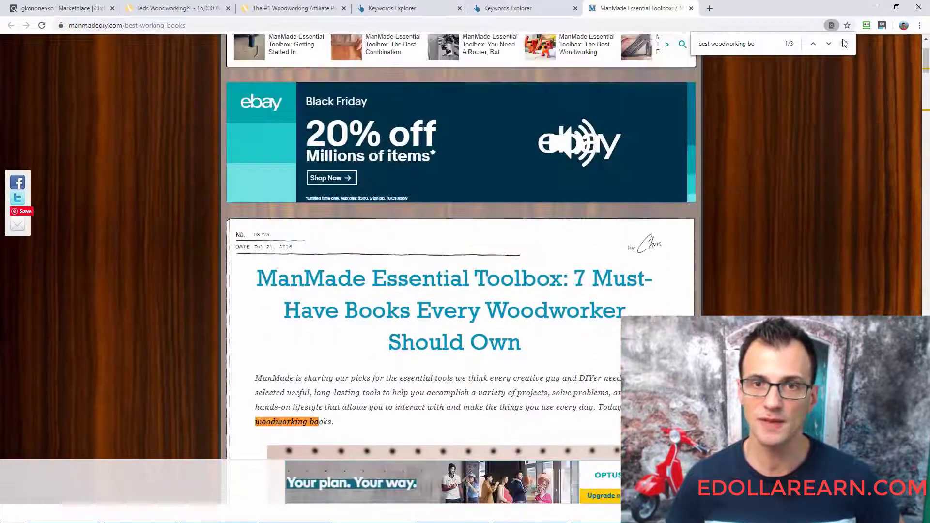
# - Close the ManMade page search and review Position 5's Keyword in Title and Comments entries in the spreadsheet
pyautogui.click(845, 43)
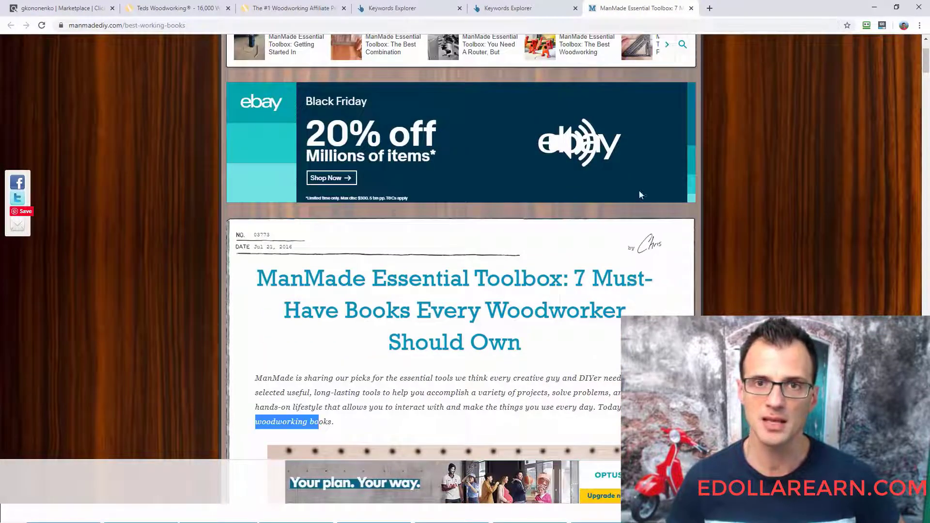
pyautogui.click(499, 9)
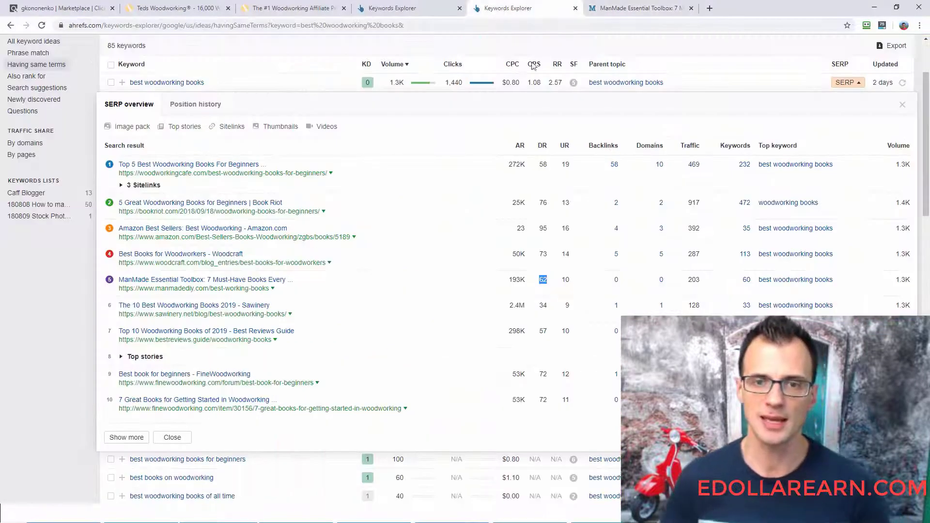
pyautogui.hotkey('alt', 'Tab')
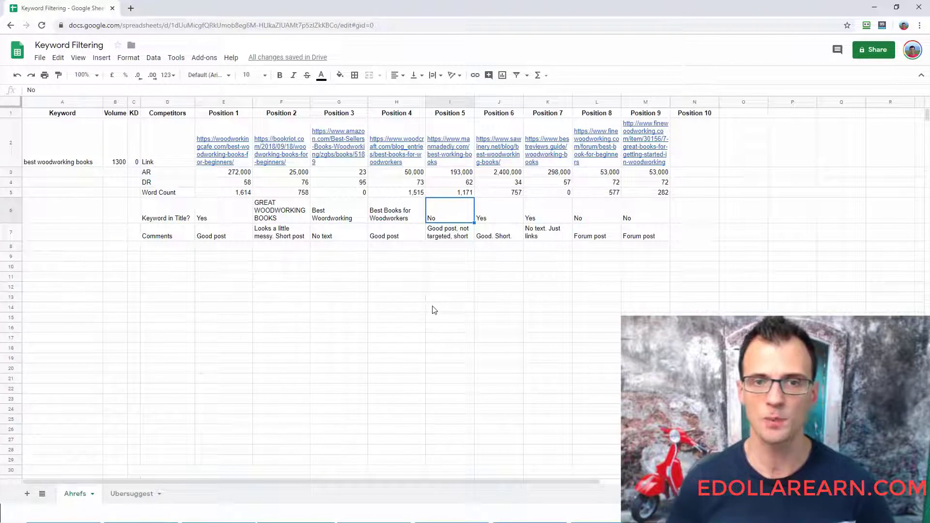
pyautogui.press('Down')
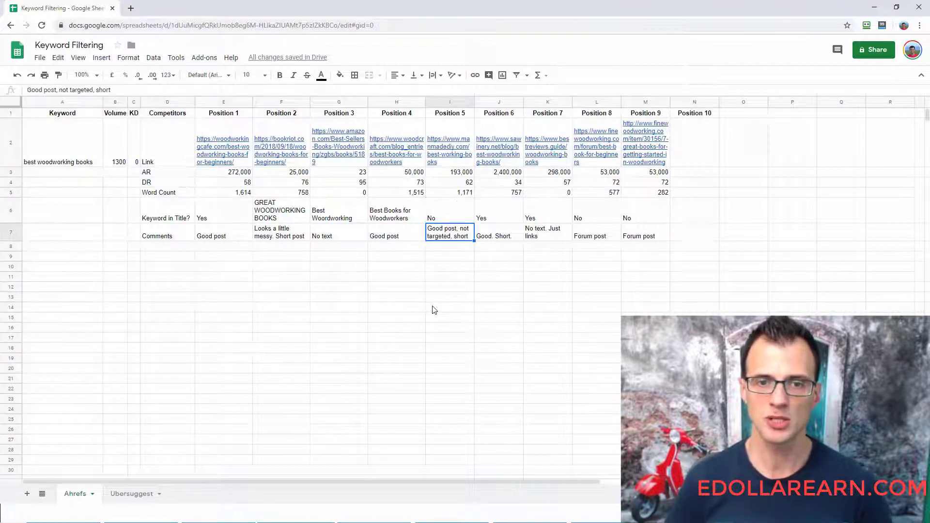
pyautogui.press('Up')
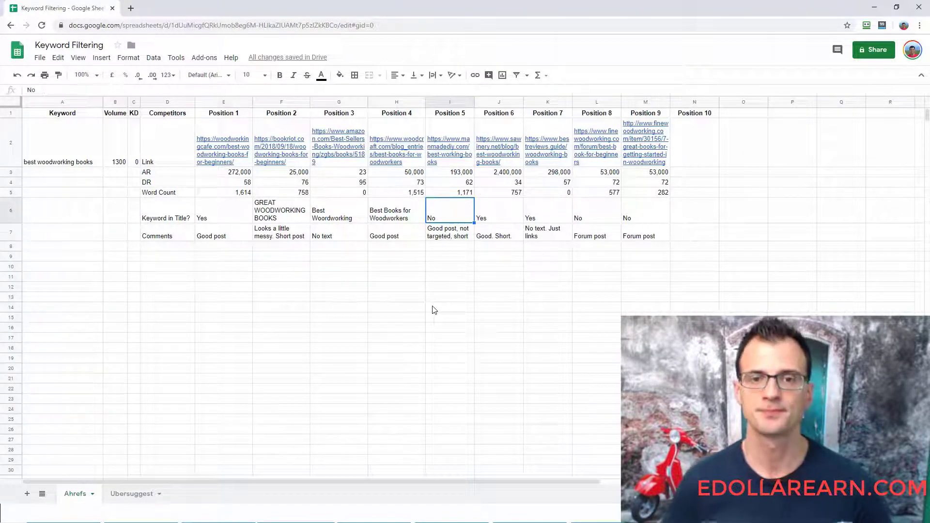
pyautogui.press('Down')
# - Move on to Position 6 in the spreadsheet and check its entries up to the DR
pyautogui.press('Right')
pyautogui.press('Up')
pyautogui.press('Up')
pyautogui.press('Up')
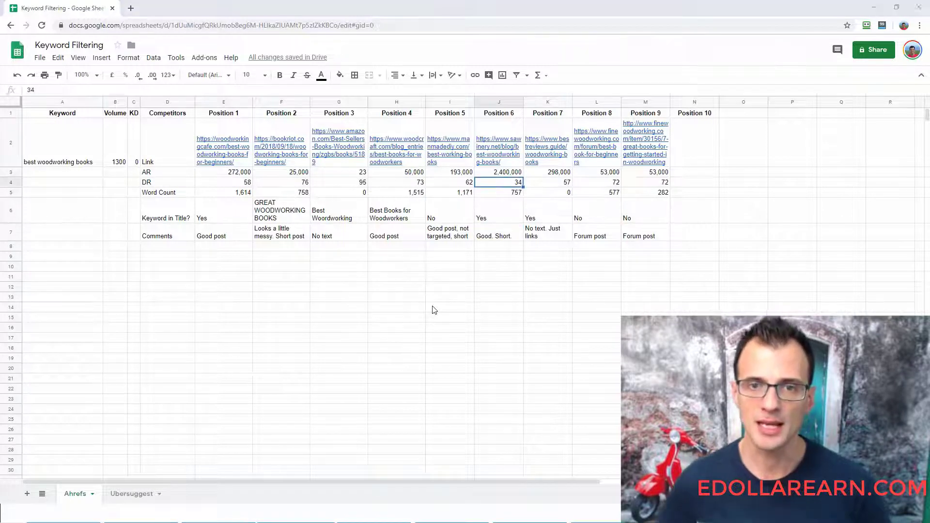
# - Close the ManMade article and open Ahrefs' sixth search result, the Sawinery article, in a new tab
pyautogui.hotkey('alt', 'Tab')
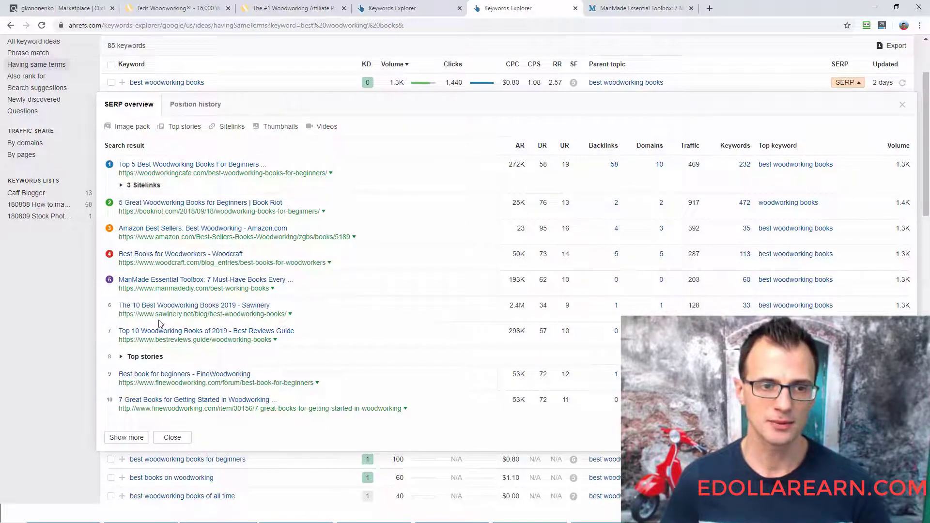
pyautogui.click(691, 8)
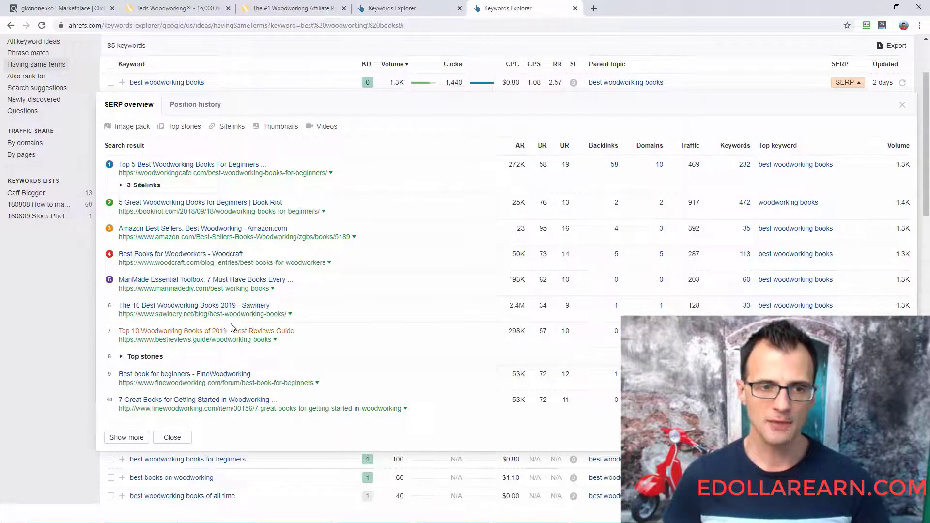
pyautogui.rightClick(245, 315)
pyautogui.click(261, 323)
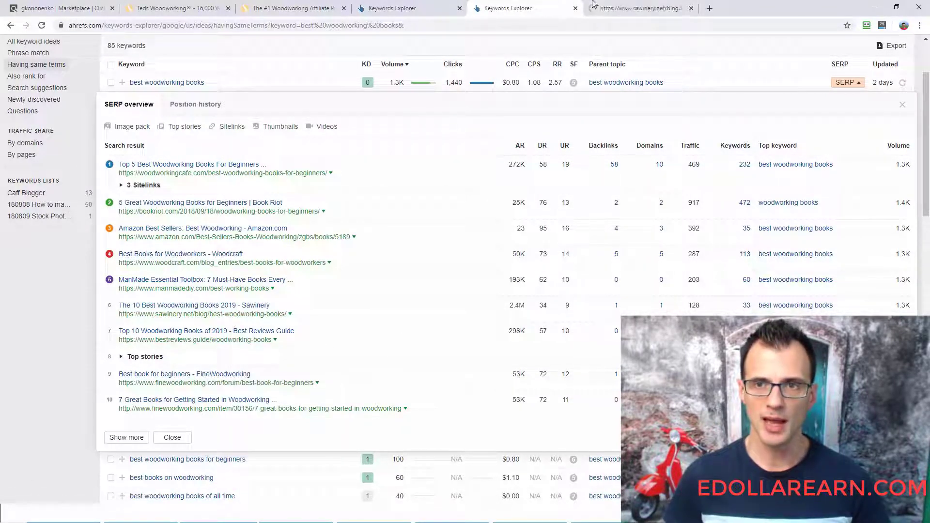
pyautogui.click(592, 4)
# - Examine the Sawinery article's headline, book list, text length and Amazon links from beginning to end
pyautogui.moveTo(926, 97); pyautogui.dragTo(928, 248)
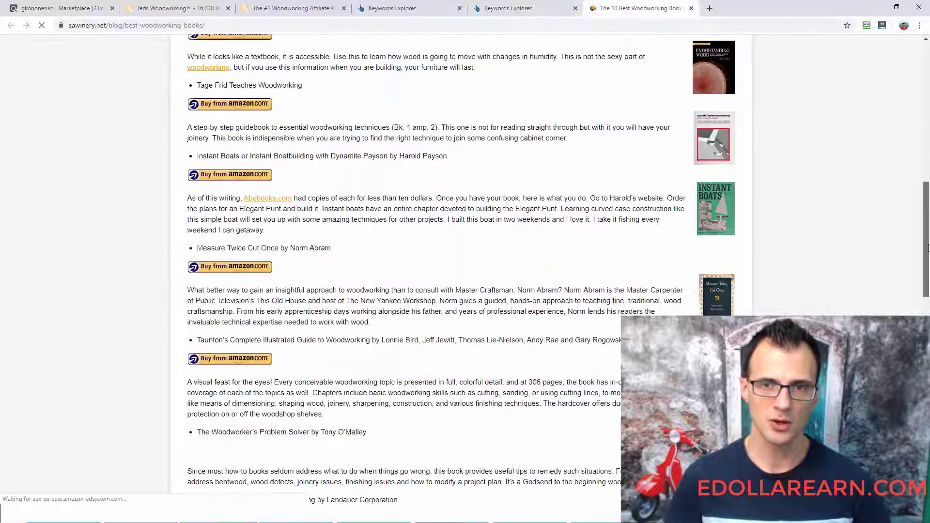
pyautogui.scroll(4, 870, 301)
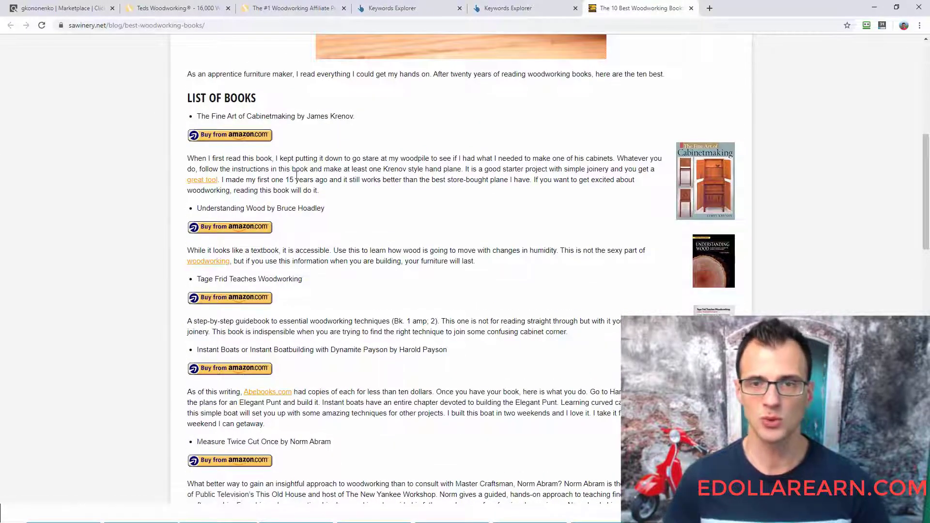
pyautogui.scroll(-15, 395, 264)
pyautogui.scroll(15, 435, 320)
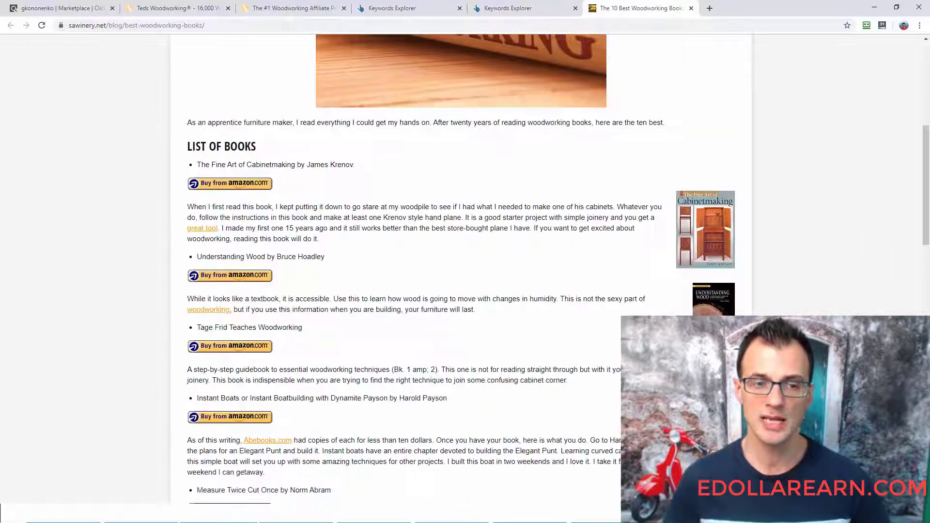
pyautogui.scroll(-7, 464, 275)
pyautogui.scroll(14, 376, 274)
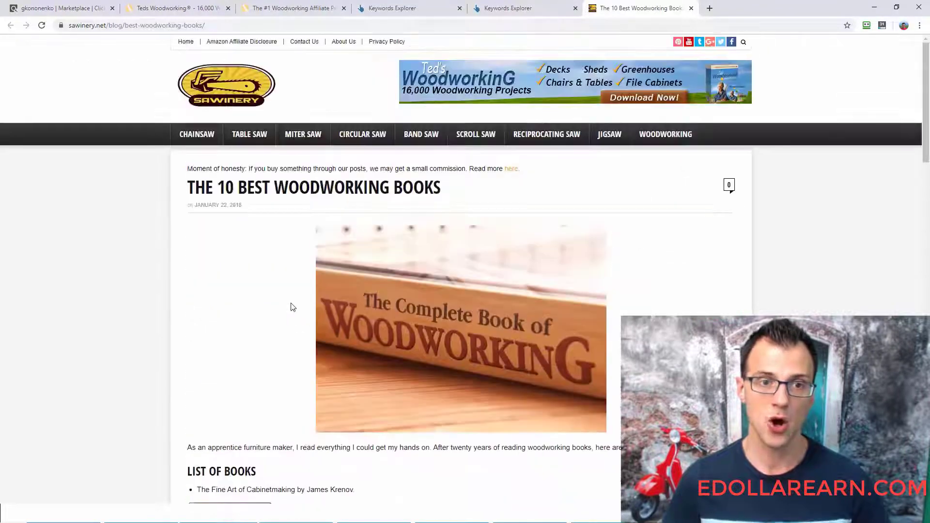
pyautogui.scroll(-14, 116, 250)
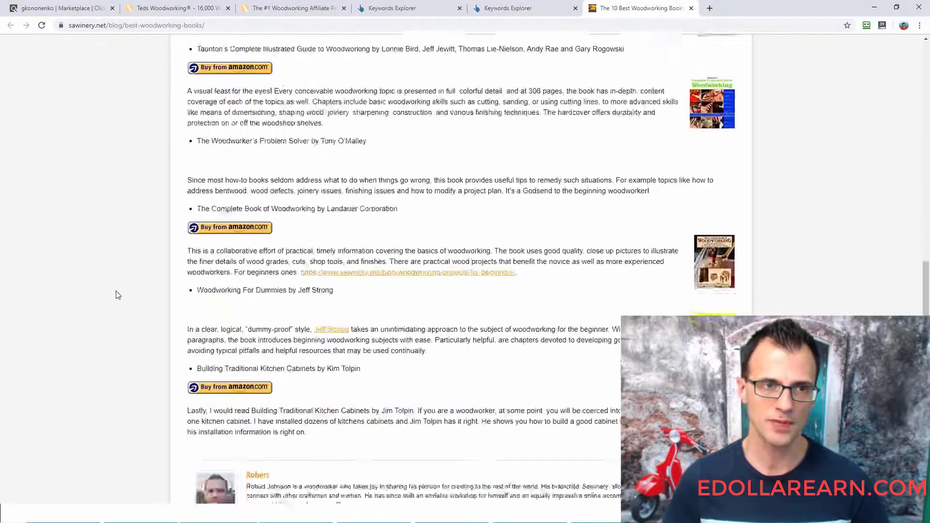
pyautogui.scroll(9, 126, 271)
pyautogui.scroll(6, 126, 220)
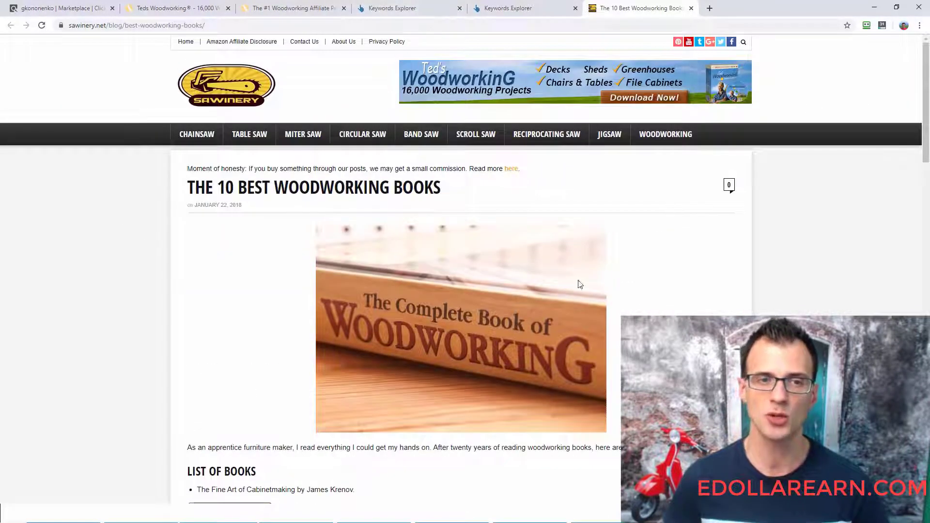
pyautogui.scroll(-6, 817, 310)
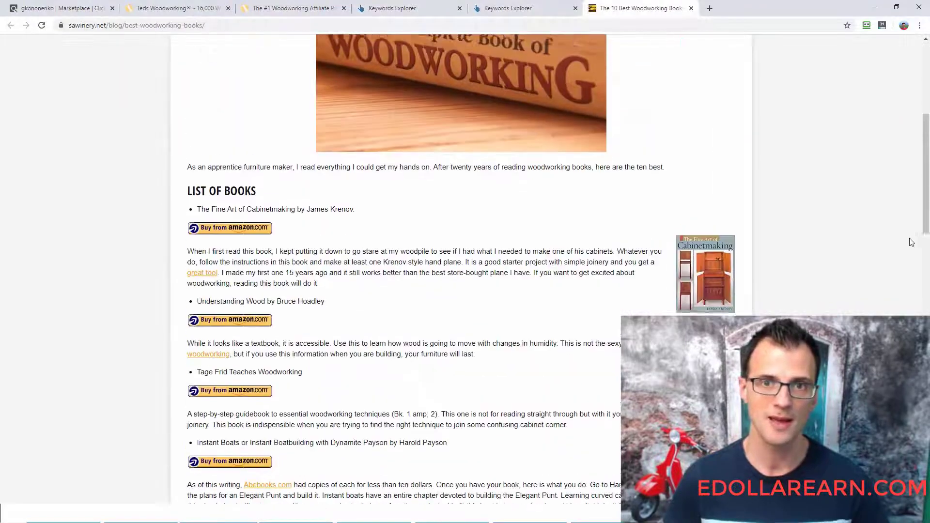
pyautogui.scroll(5, 867, 262)
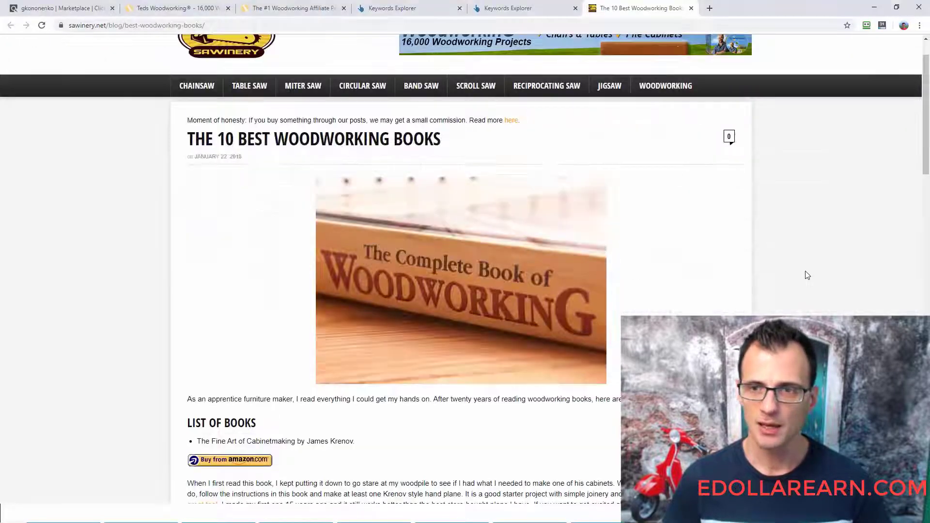
pyautogui.scroll(-6, 806, 274)
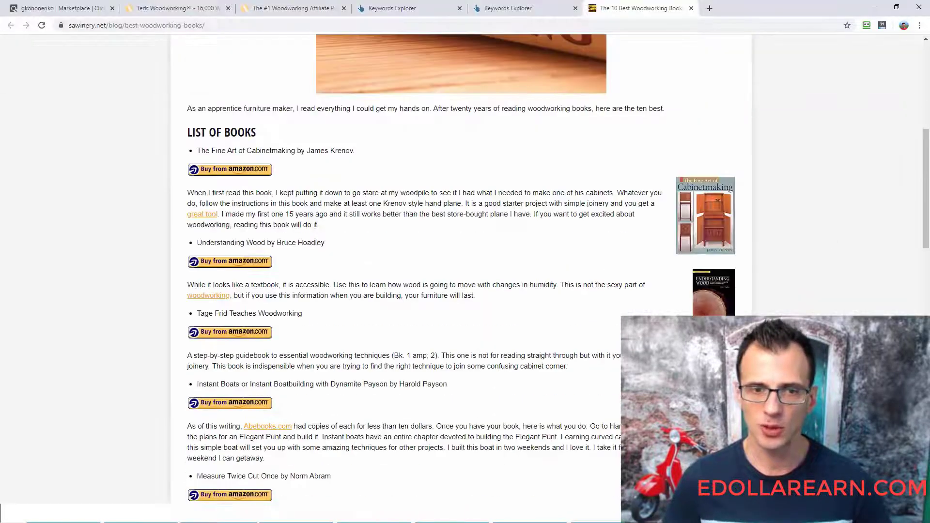
pyautogui.moveTo(929, 155); pyautogui.dragTo(927, 130)
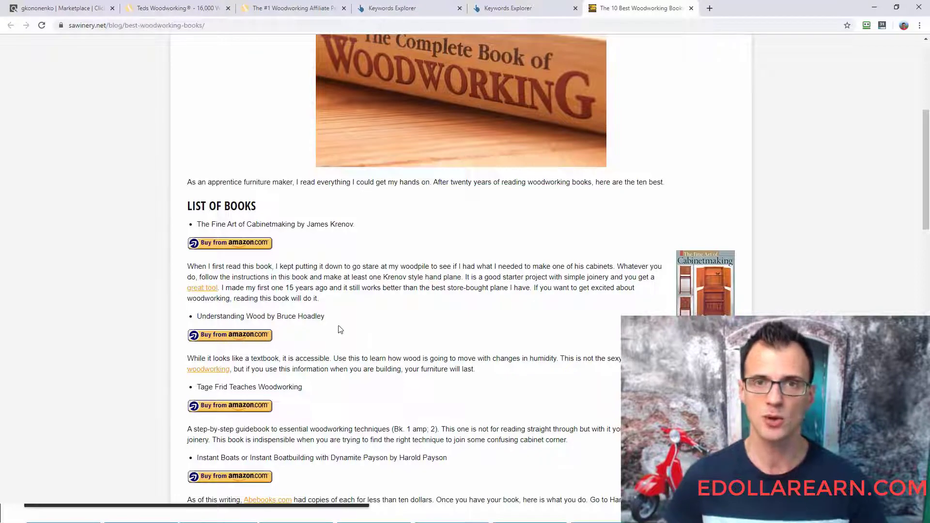
# - Compare Sawinery's metrics in the Ahrefs SERP overview with Position 6's AR, DR, Word Count, title and Comments entries in the spreadsheet
pyautogui.click(510, 5)
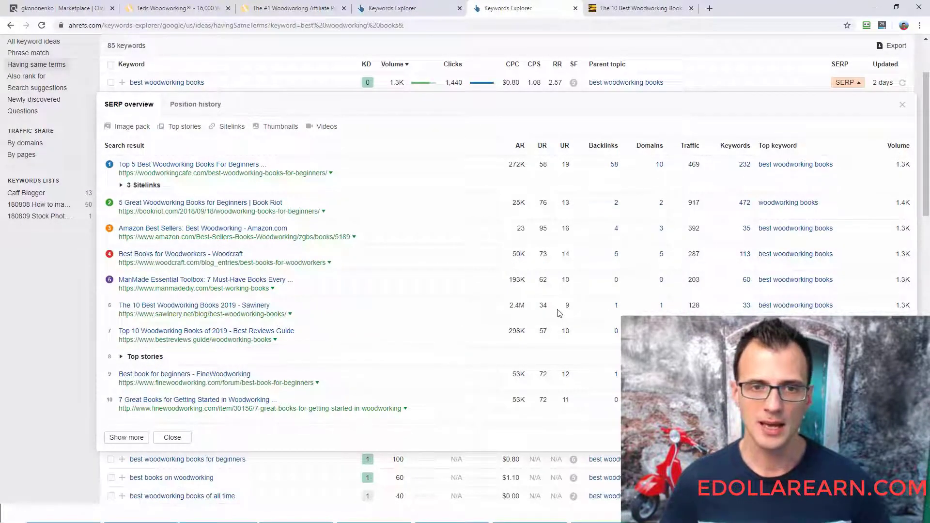
pyautogui.hotkey('alt', 'Tab')
pyautogui.press('Up')
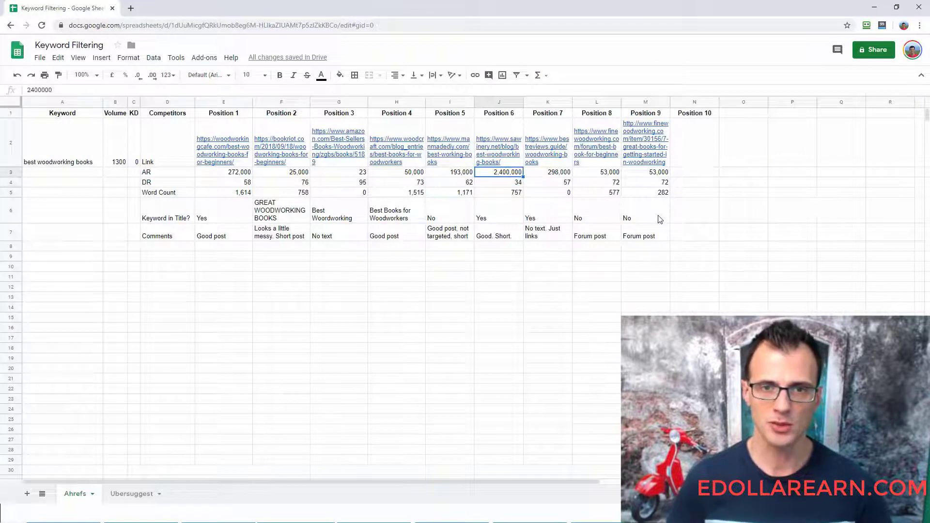
pyautogui.press('Down')
pyautogui.press('Down')
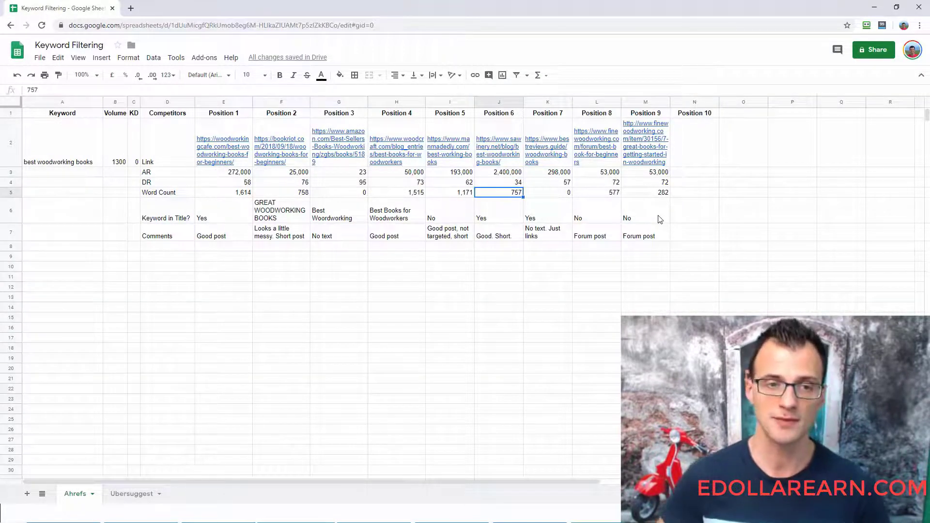
pyautogui.press('Down')
pyautogui.press('Down')
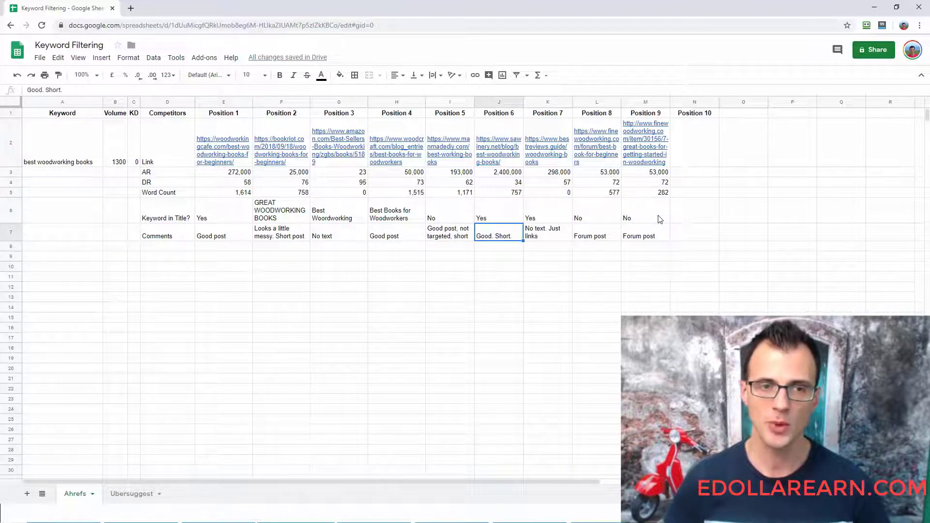
pyautogui.press('Up')
pyautogui.press('Up')
pyautogui.press('Up')
pyautogui.press('Up')
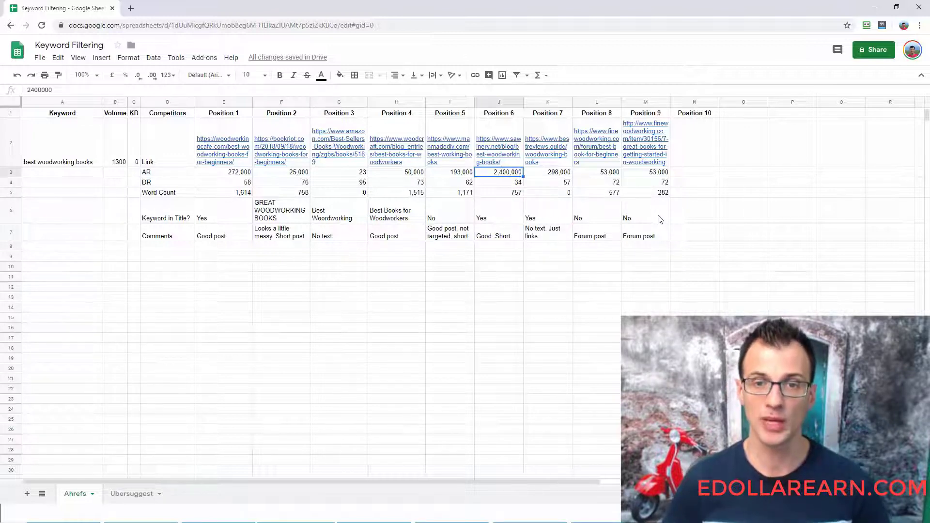
# - Open the Best Reviews Guide result in a new tab in place of the Sawinery article and examine its list of woodworking books
pyautogui.press('Right')
pyautogui.hotkey('alt', 'Tab')
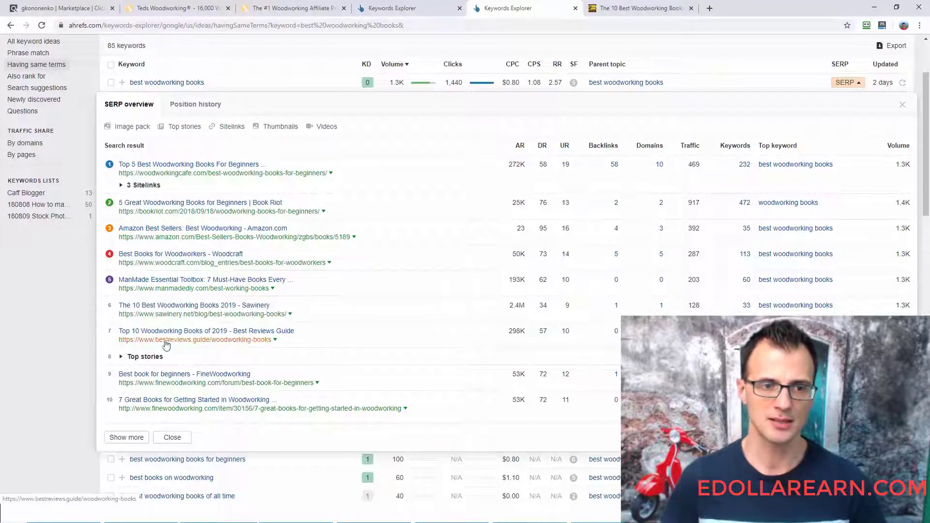
pyautogui.rightClick(219, 332)
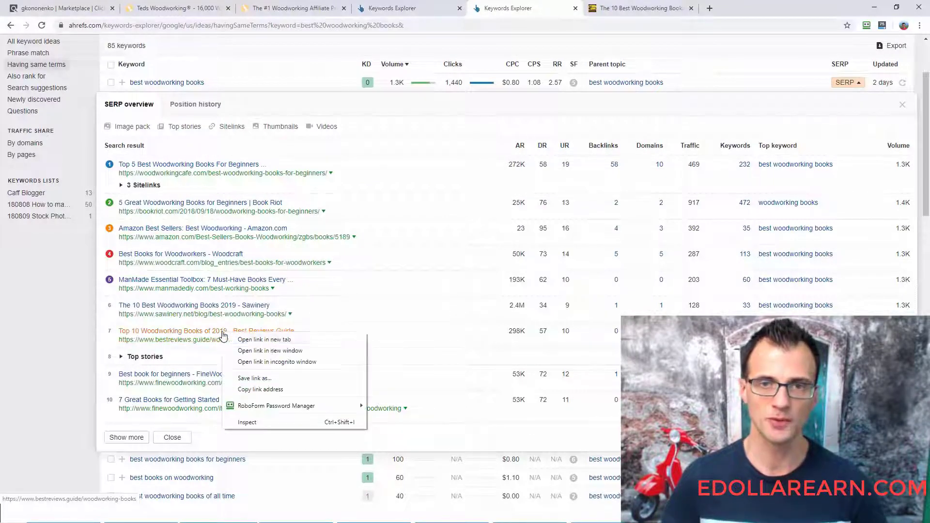
pyautogui.click(257, 339)
pyautogui.click(691, 8)
pyautogui.click(633, 6)
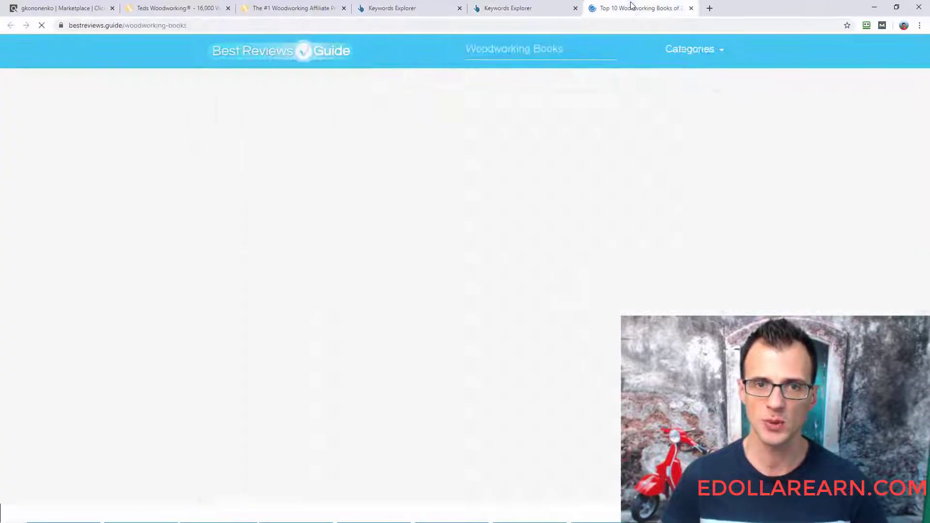
pyautogui.scroll(-15, 371, 321)
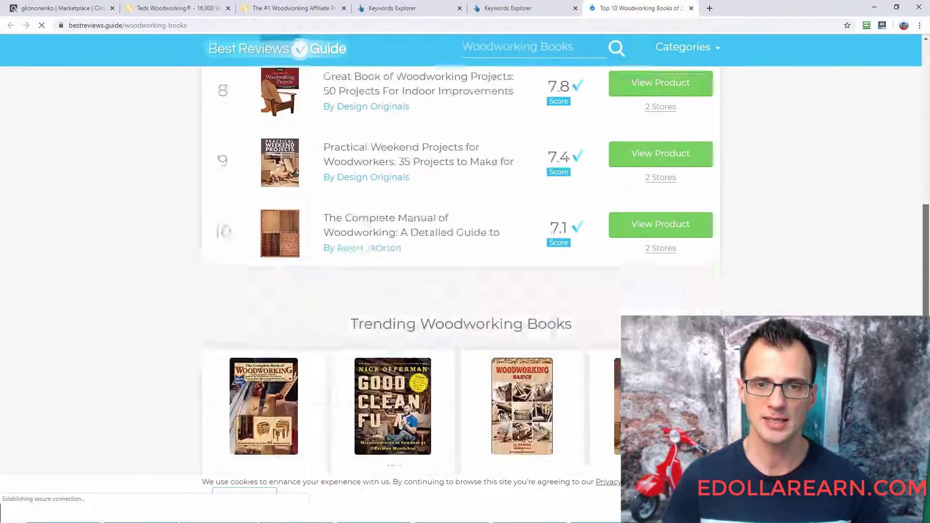
pyautogui.scroll(10, 370, 254)
pyautogui.click(200, 40)
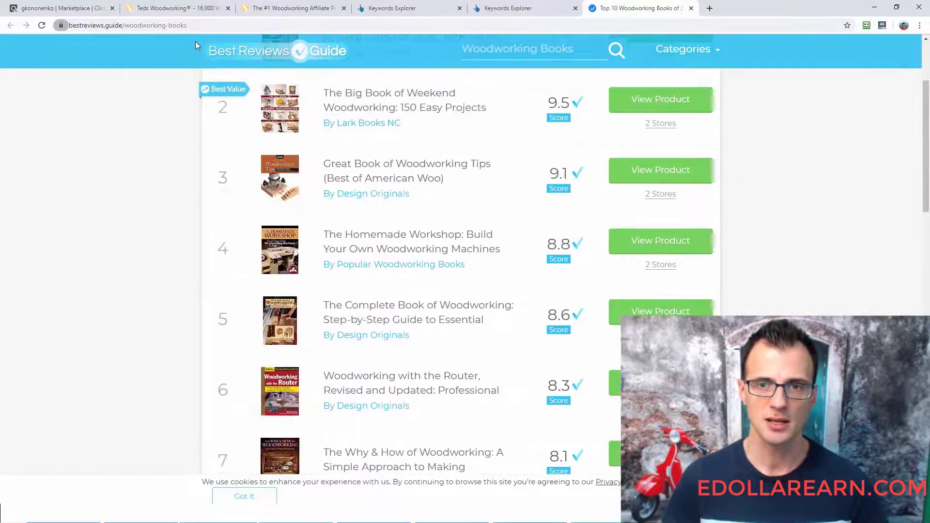
# - Review Position 7's AR, DR, Word Count, Keyword in Title and Comments entries in the spreadsheet
pyautogui.hotkey('alt', 'Tab')
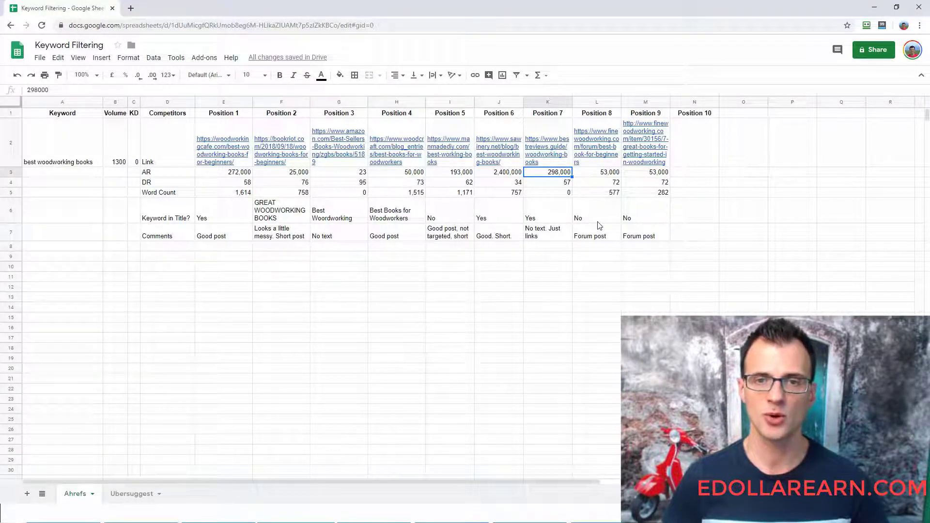
pyautogui.press('Down')
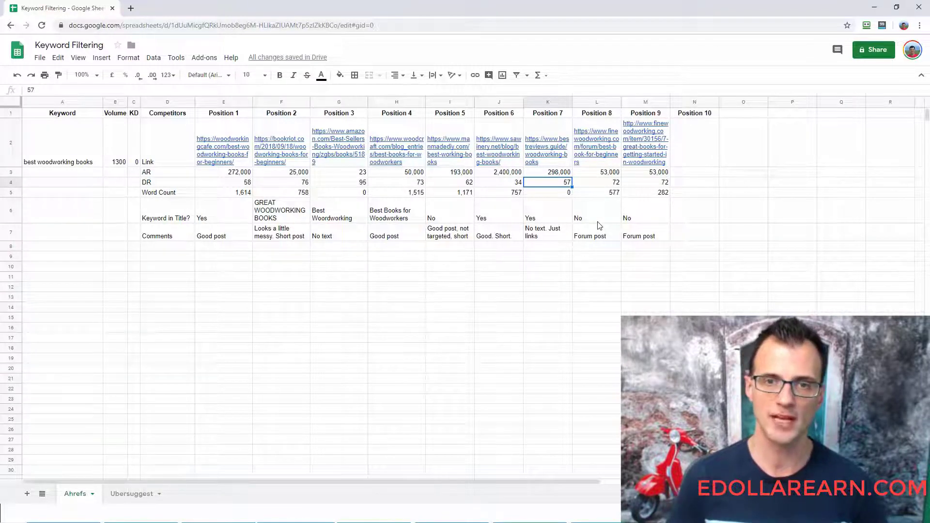
pyautogui.press('Down')
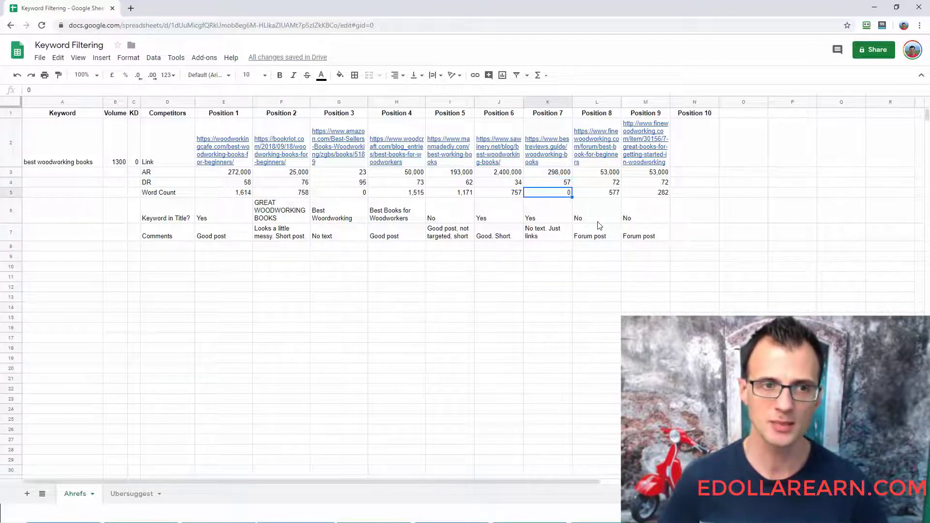
pyautogui.press('Down')
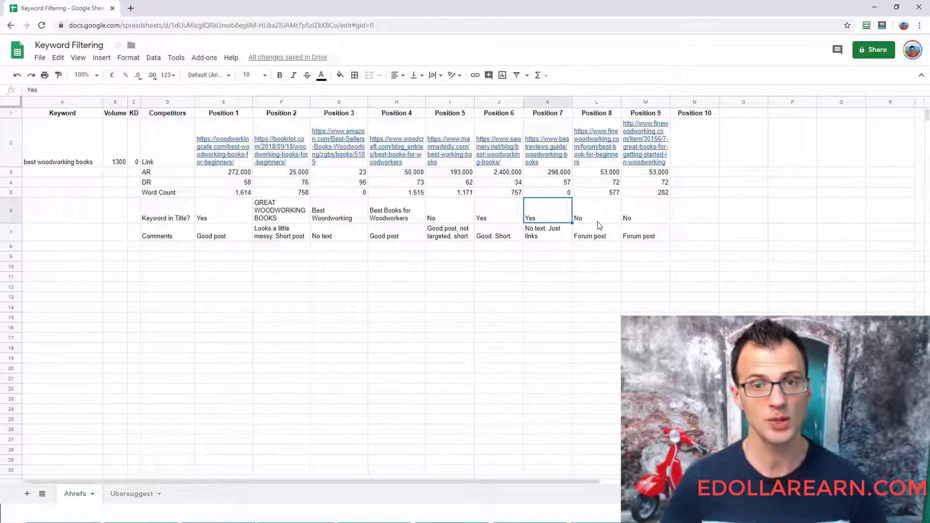
pyautogui.press('Return')
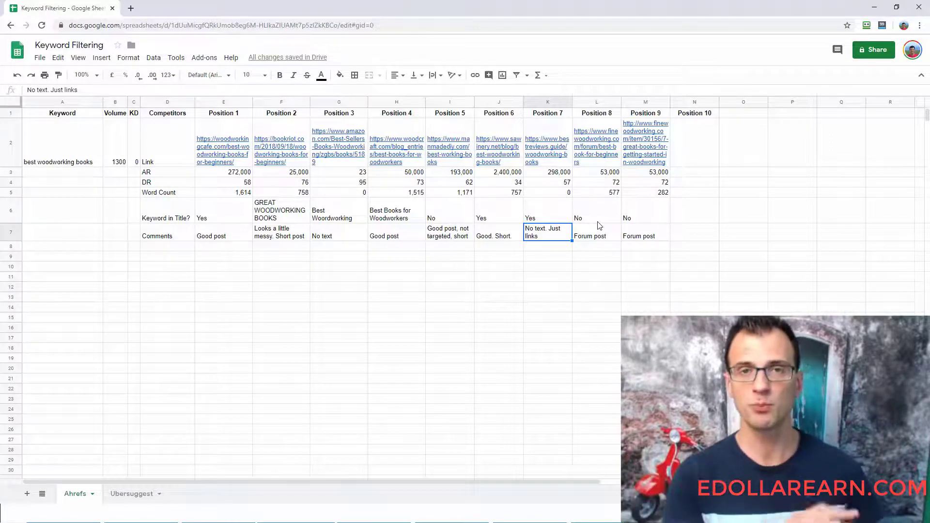
# - Return to Position 7's metrics and highlight its AR and DR cells together
pyautogui.press('Up')
pyautogui.press('Up')
pyautogui.press('Up')
pyautogui.press('Up')
pyautogui.press('Up')
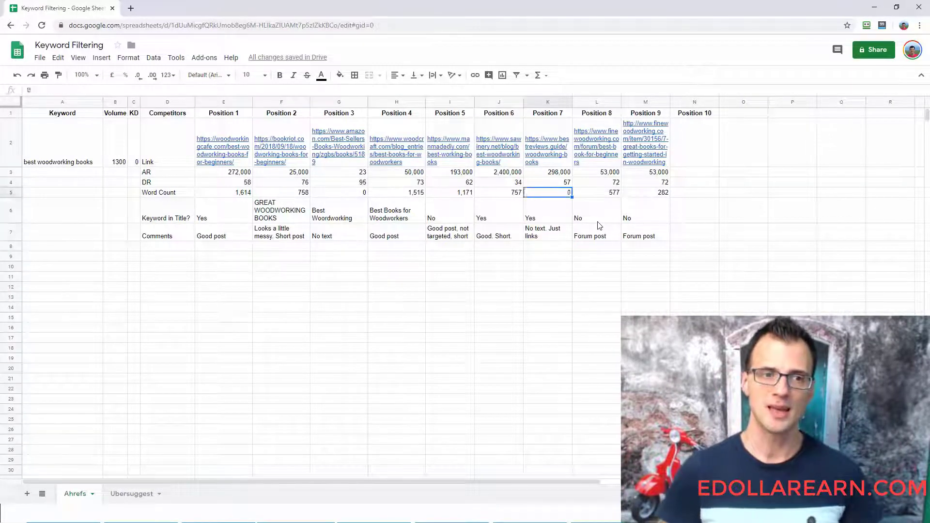
pyautogui.press('Down')
pyautogui.hotkey('shift', 'Down')
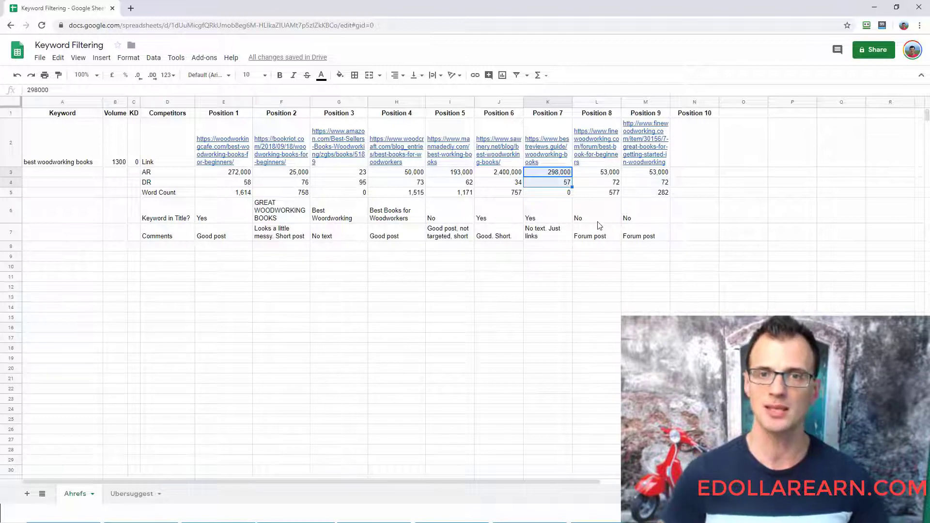
# - Highlight the Position 6 and Position 7 columns together to compare them, and check Position 7's Comments entry
pyautogui.press('Up')
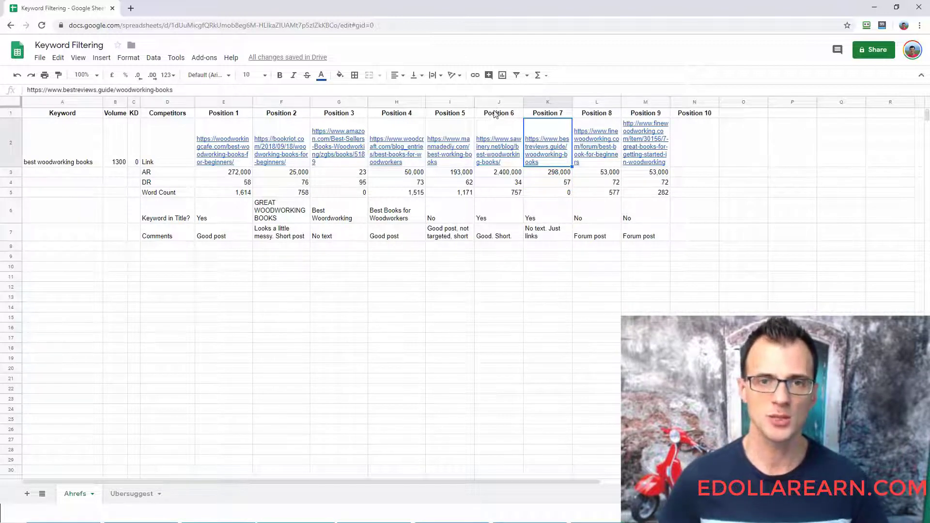
pyautogui.moveTo(559, 115); pyautogui.dragTo(508, 239)
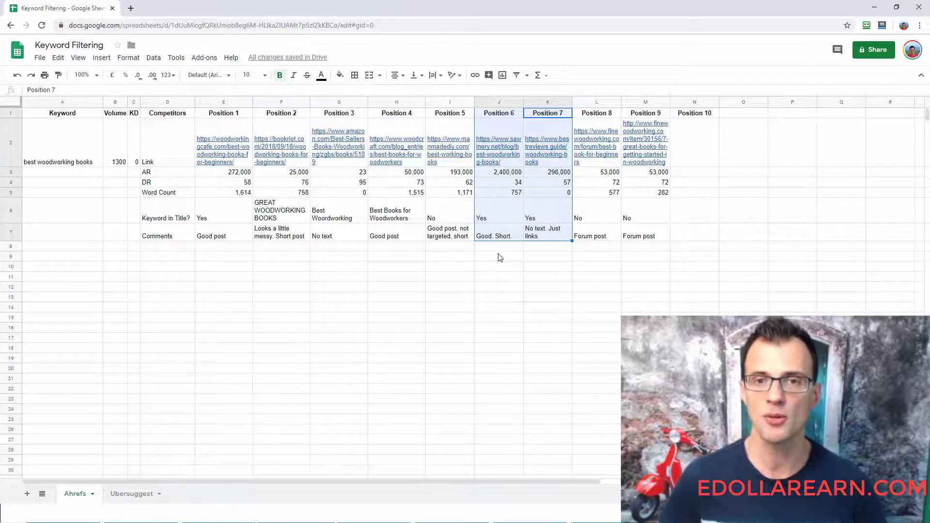
pyautogui.scroll(-1, 501, 257)
pyautogui.scroll(1, 500, 258)
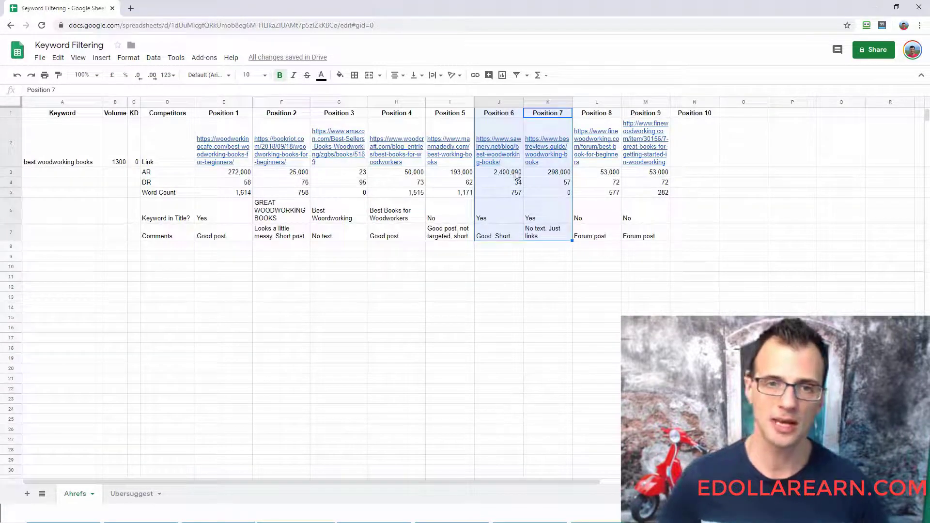
pyautogui.click(570, 299)
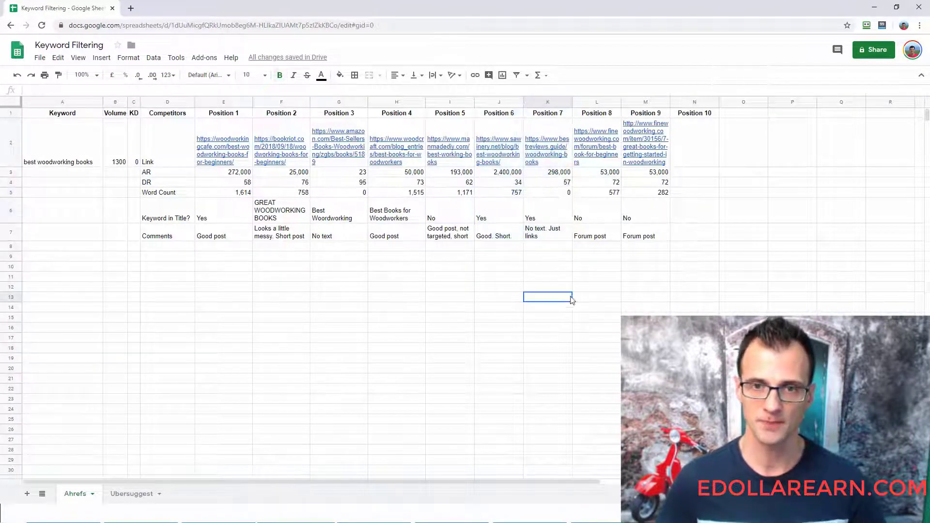
pyautogui.click(563, 233)
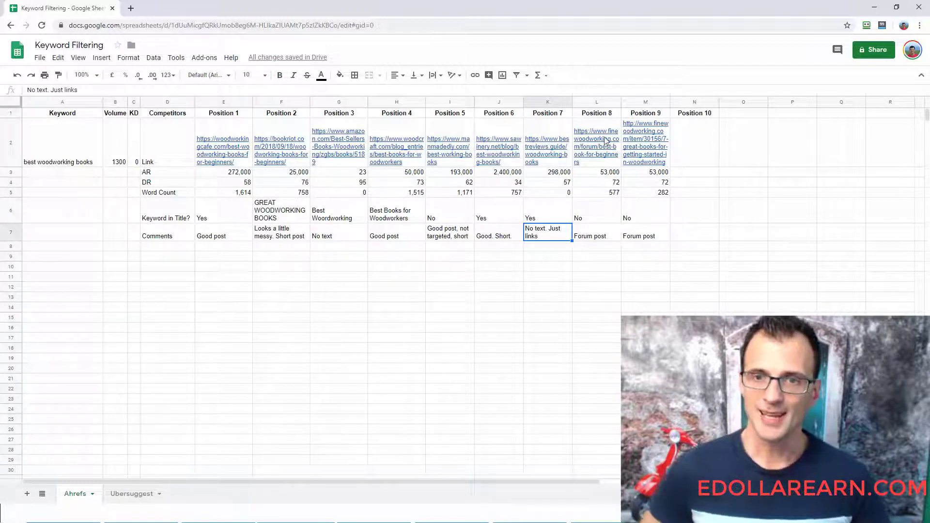
# - Close the Best Reviews Guide page and check Position 8's DR entry in the spreadsheet
pyautogui.moveTo(606, 145)
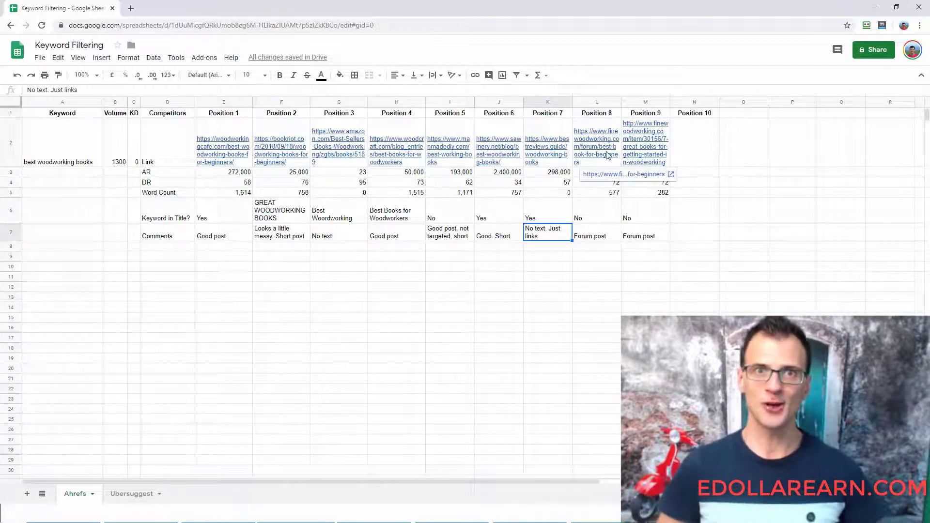
pyautogui.hotkey('alt', 'Tab')
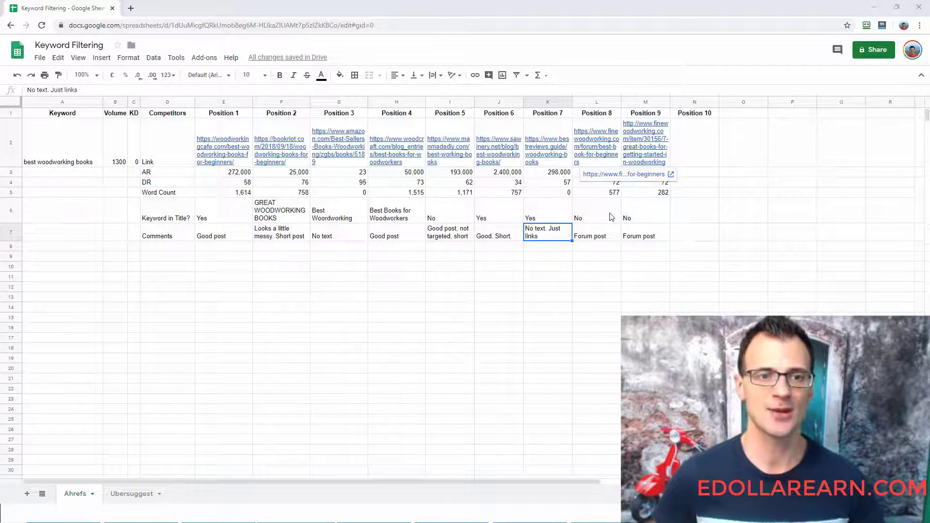
pyautogui.hotkey('alt', 'Tab')
pyautogui.hotkey('alt', 'Tab')
pyautogui.hotkey('ctrl', 'w')
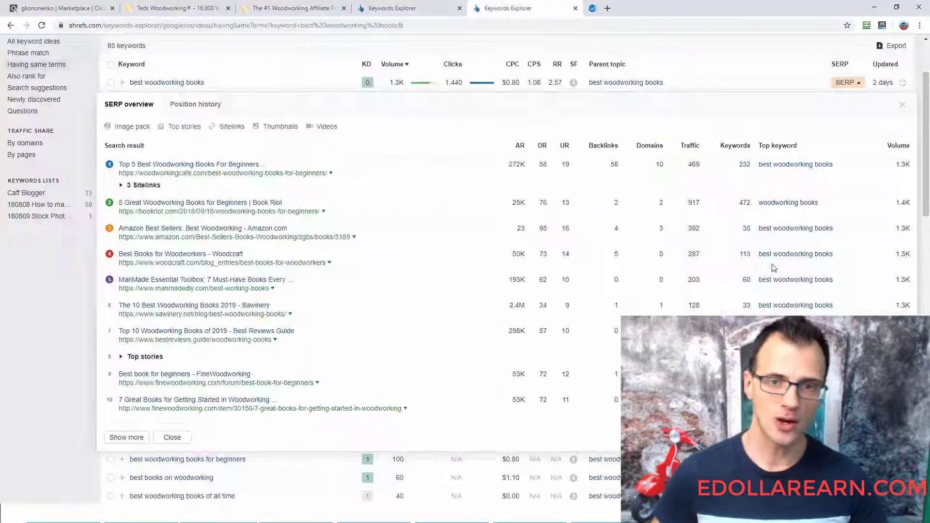
pyautogui.hotkey('alt', 'Tab')
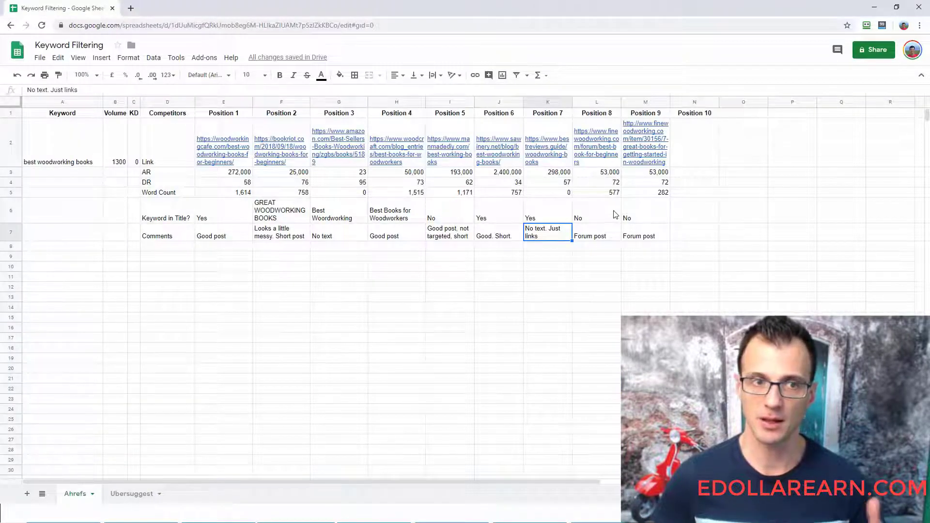
pyautogui.click(606, 182)
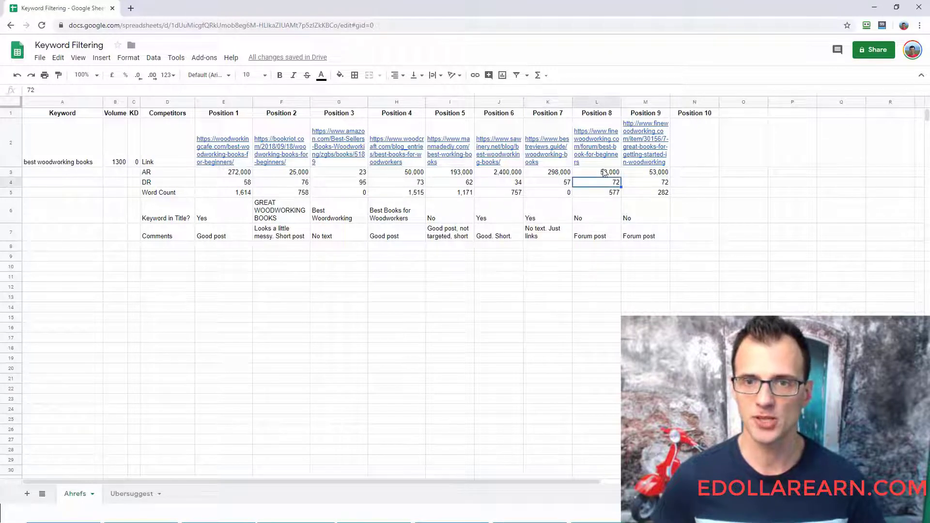
# - Open the two FineWoodworking results from the Ahrefs SERP overview in new tabs
pyautogui.hotkey('alt', 'Tab')
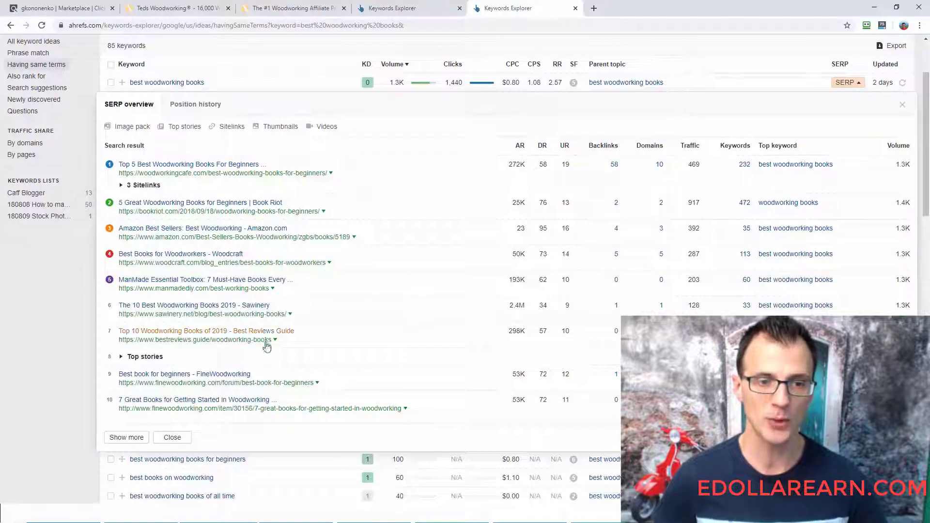
pyautogui.scroll(-2, 640, 261)
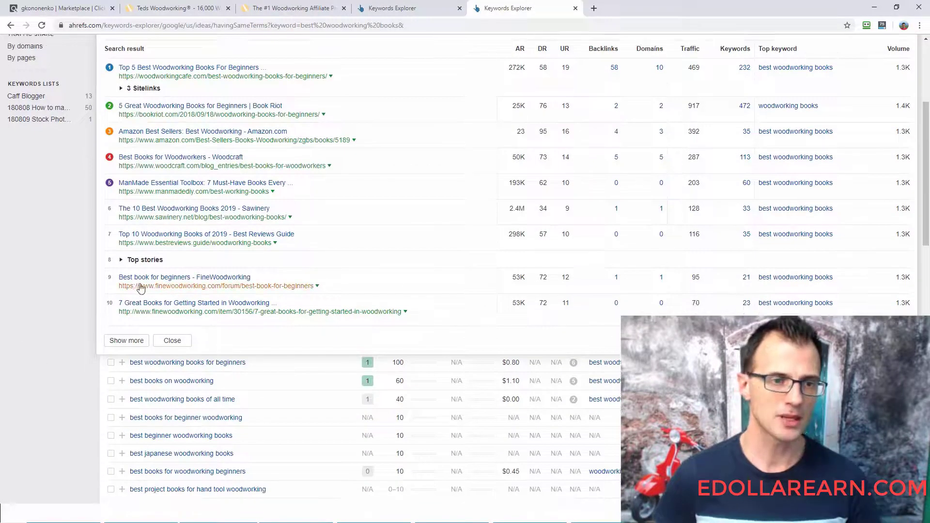
pyautogui.rightClick(185, 289)
pyautogui.click(206, 295)
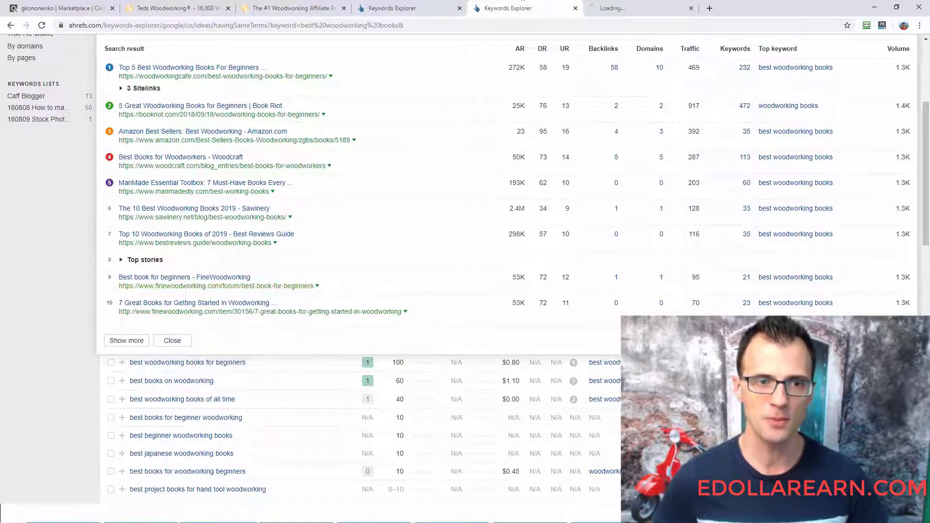
pyautogui.rightClick(190, 312)
pyautogui.click(212, 320)
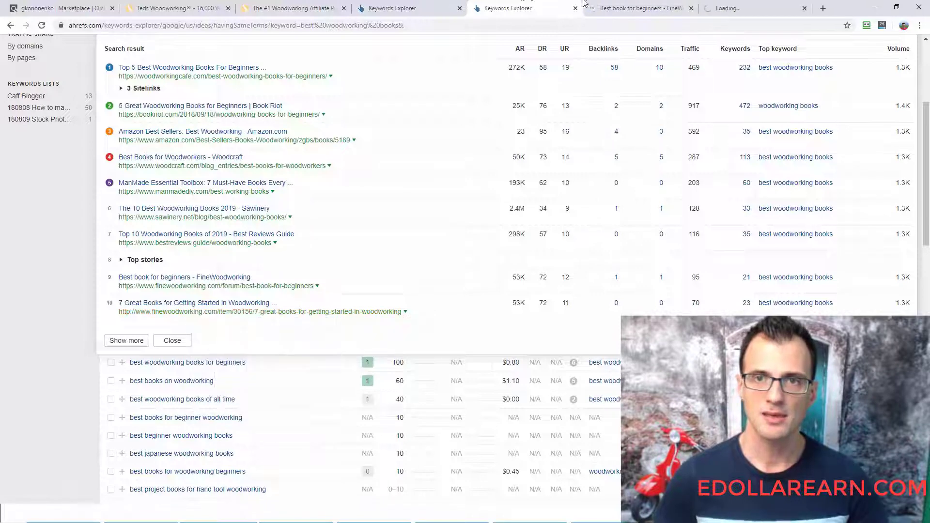
# - Dismiss the membership pop-up on the "Best book for beginners" forum page and examine its title, question and replies
pyautogui.click(586, 5)
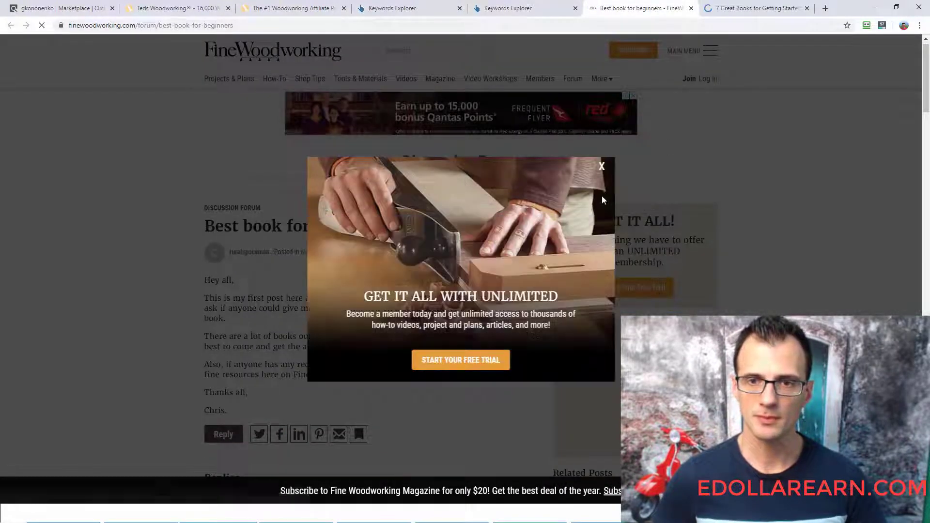
pyautogui.click(602, 167)
pyautogui.scroll(-2, 927, 106)
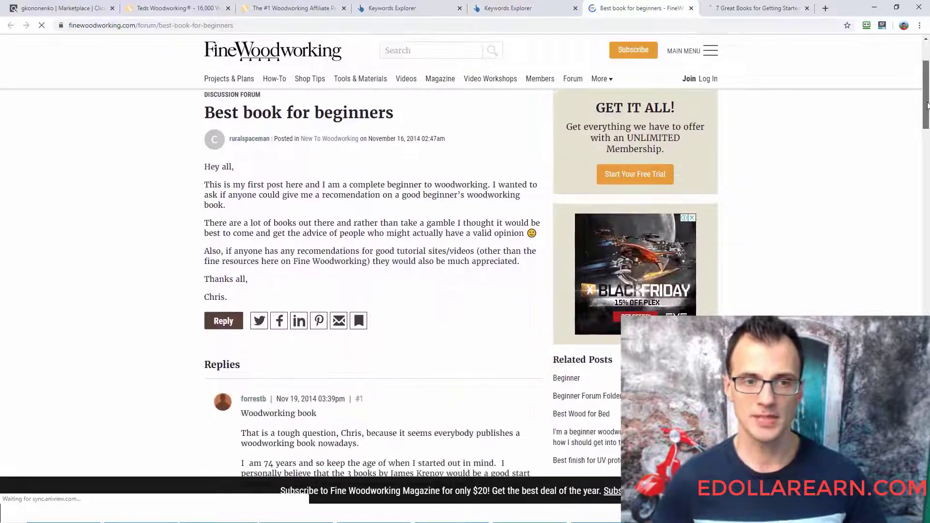
pyautogui.moveTo(927, 105); pyautogui.dragTo(910, 132)
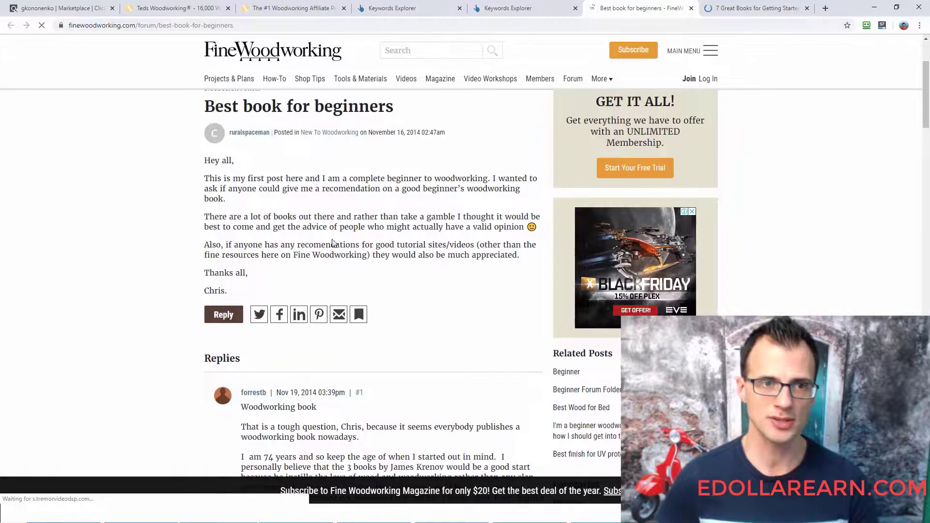
pyautogui.scroll(-12, 246, 253)
pyautogui.scroll(10, 100, 83)
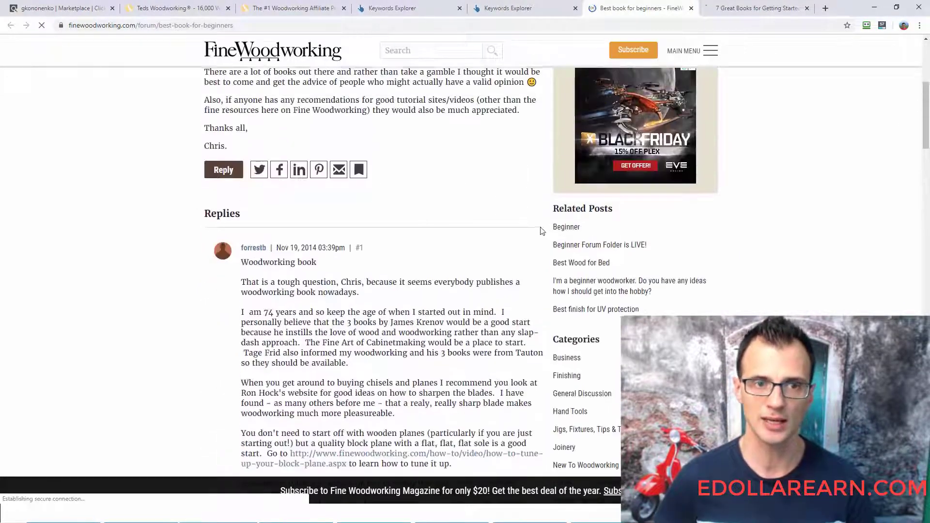
pyautogui.scroll(6, 100, 83)
pyautogui.doubleClick(241, 234)
pyautogui.tripleClick(243, 233)
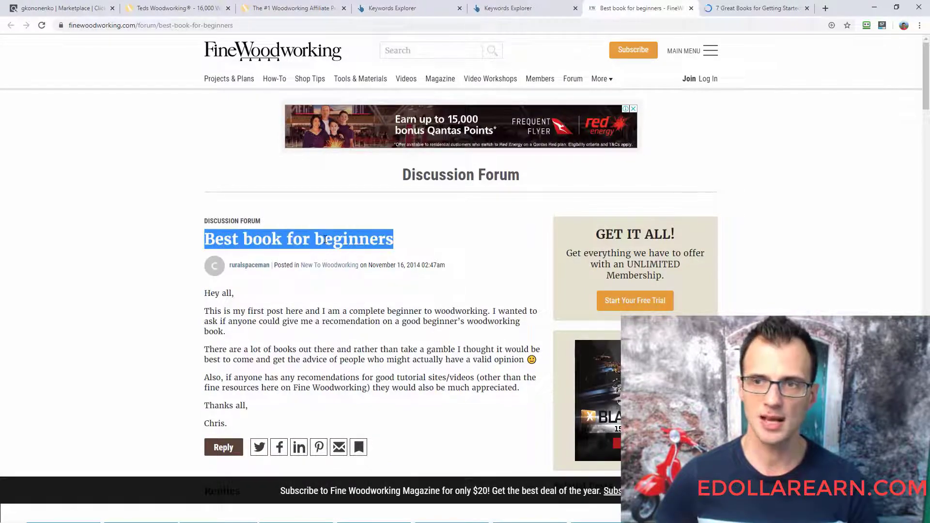
pyautogui.click(877, 303)
pyautogui.scroll(-15, 876, 303)
pyautogui.moveTo(877, 303); pyautogui.dragTo(872, 122)
# - Skim the "7 Great Books for Getting Started in Woodworking" page and close its tab
pyautogui.click(727, 7)
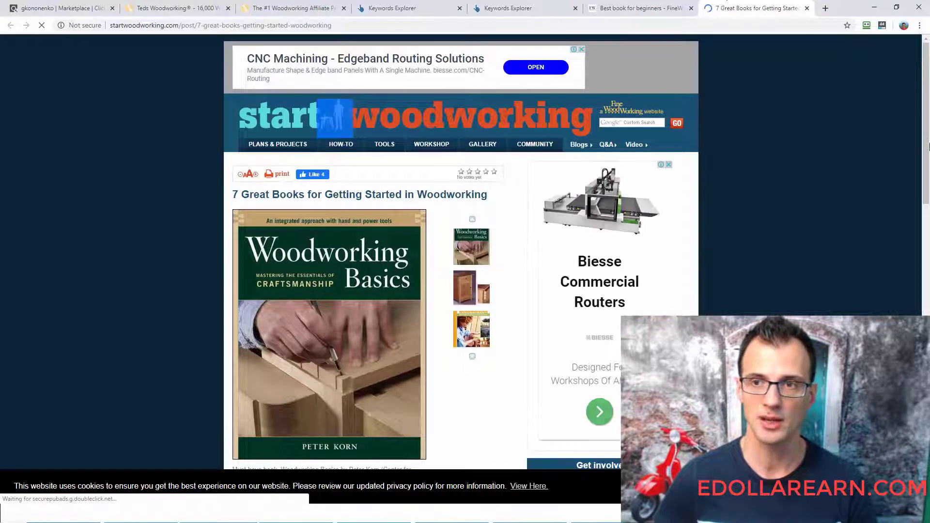
pyautogui.scroll(-2, 928, 112)
pyautogui.moveTo(929, 114); pyautogui.dragTo(929, 119)
pyautogui.click(528, 7)
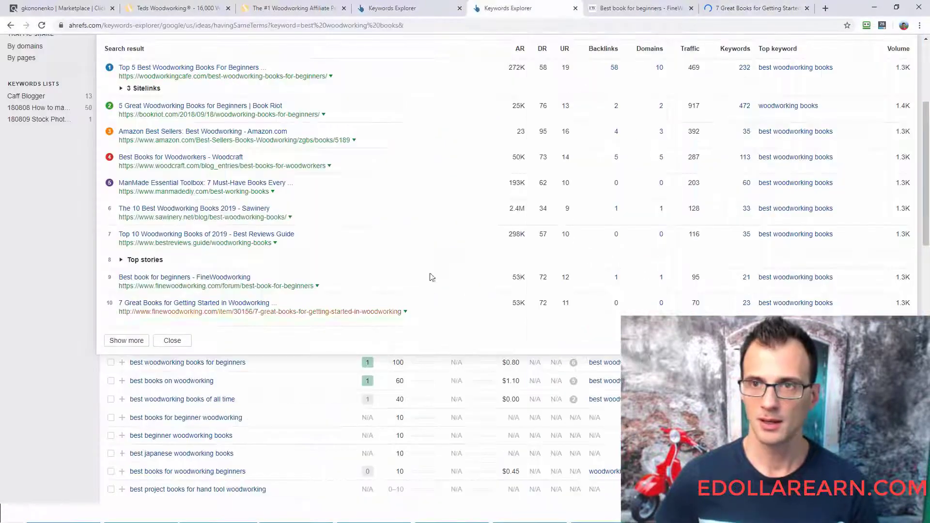
pyautogui.click(807, 8)
# - Open the "7 Great Books for Getting Started in Woodworking" result in a new tab and examine its address and book list
pyautogui.rightClick(193, 314)
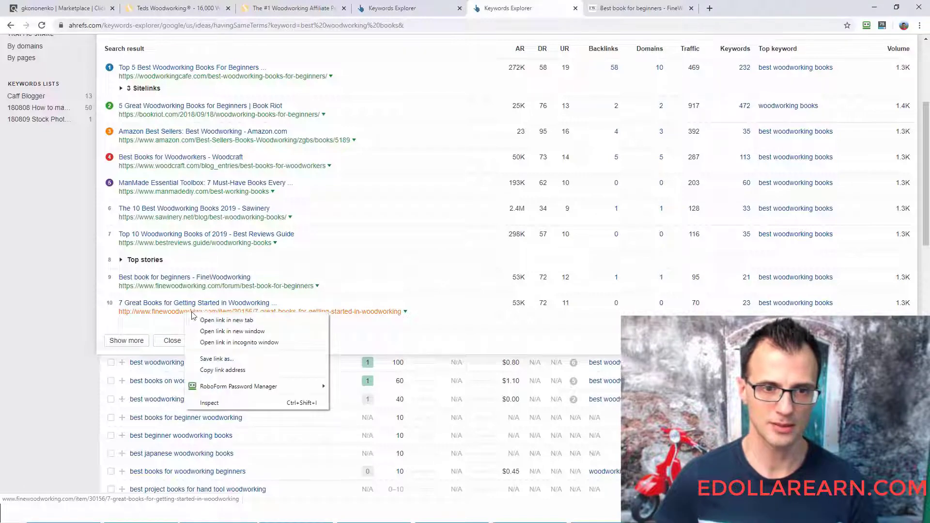
pyautogui.click(226, 320)
pyautogui.click(746, 8)
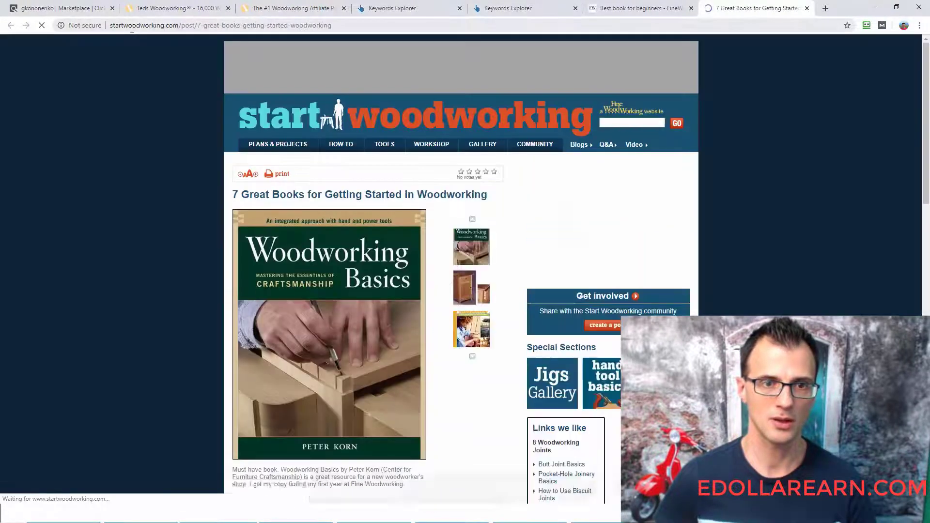
pyautogui.scroll(-10, 97, 242)
pyautogui.scroll(-2, 136, 252)
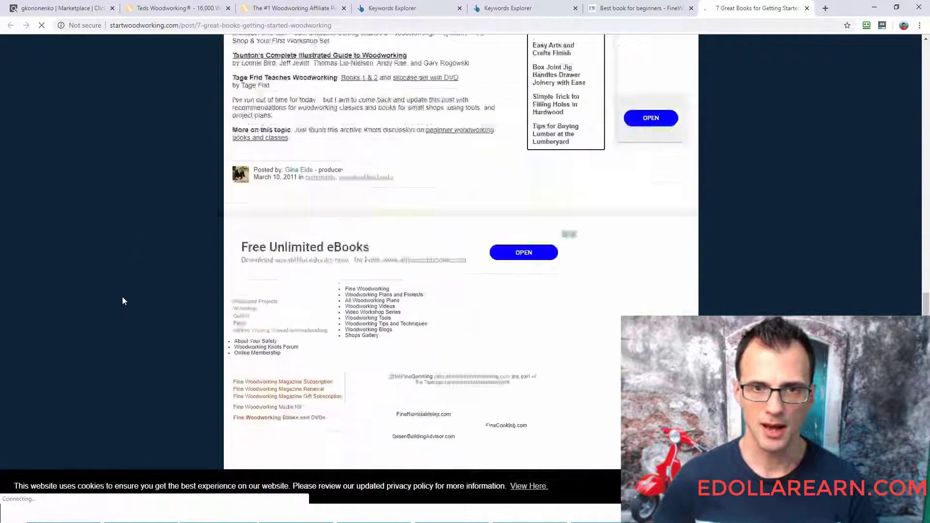
pyautogui.scroll(13, 118, 296)
pyautogui.scroll(-5, 107, 300)
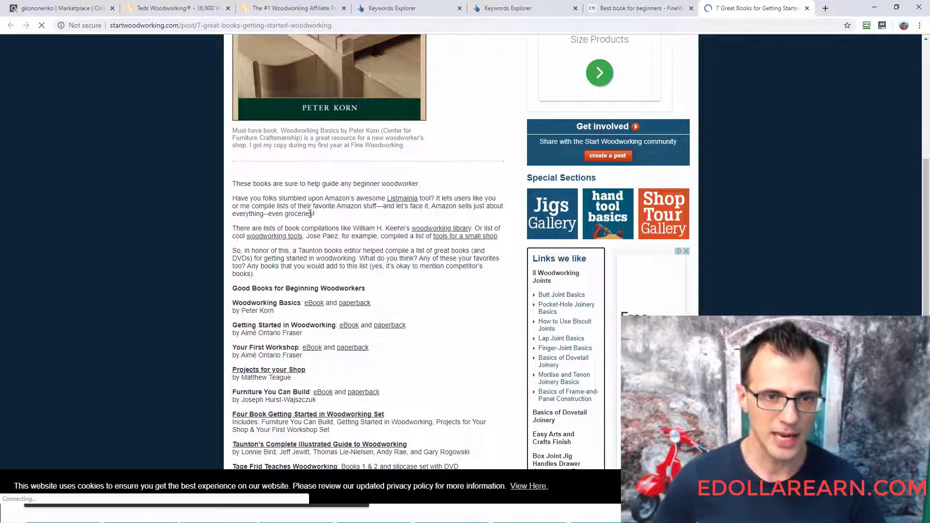
# - Review Position 8's AR, Word Count, Keyword in Title and Comments entries in the spreadsheet, checking the title against the Ahrefs SERP overview
pyautogui.hotkey('alt', 'Tab')
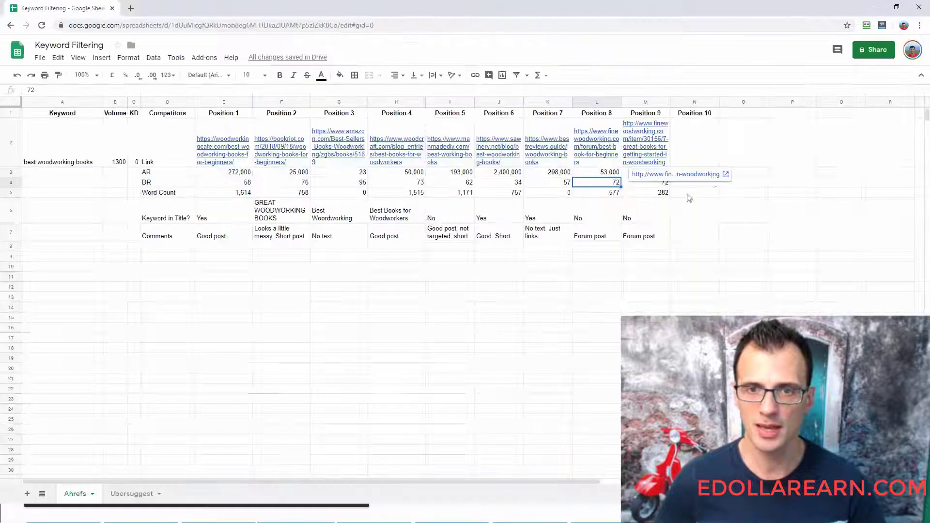
pyautogui.click(611, 175)
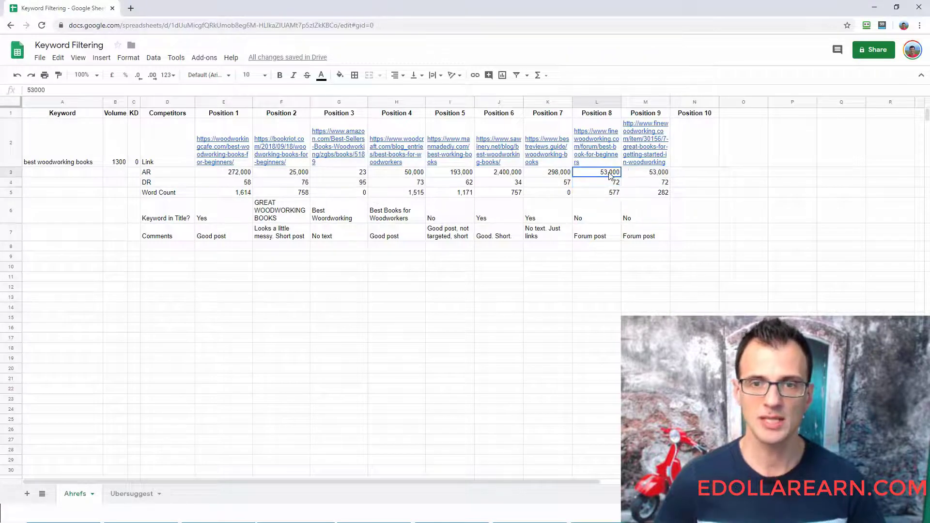
pyautogui.click(610, 194)
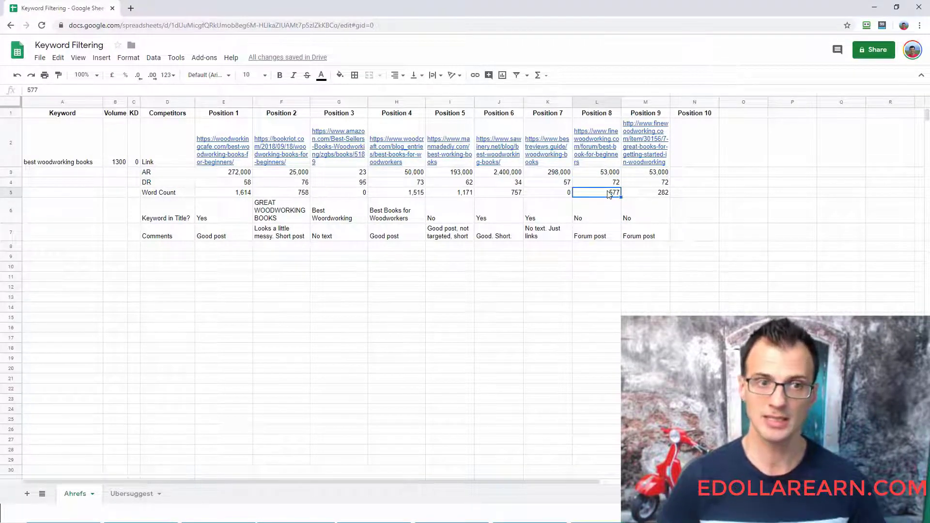
pyautogui.press('Down')
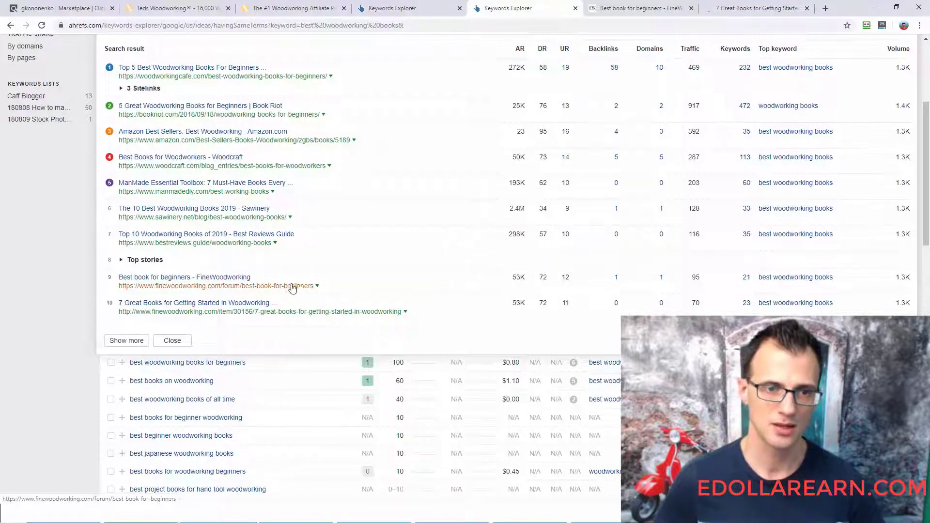
pyautogui.scroll(1, 290, 287)
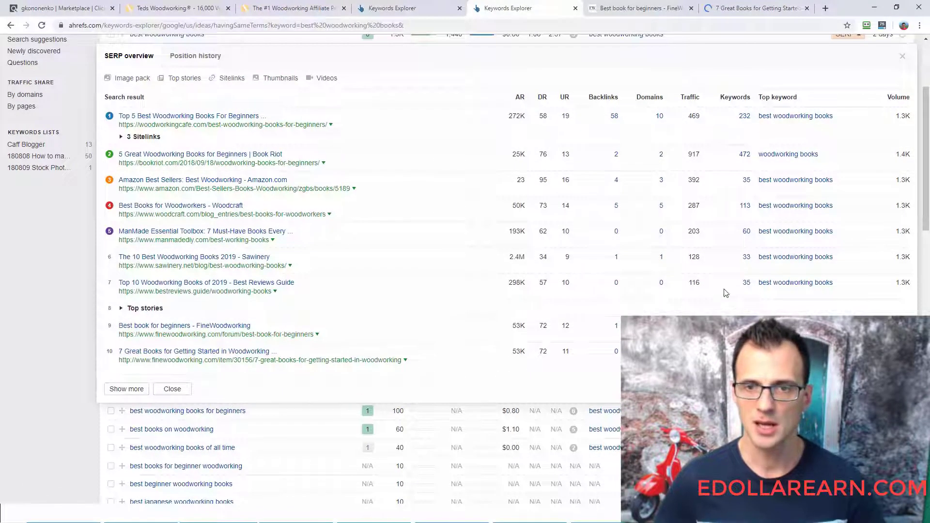
pyautogui.hotkey('alt', 'Tab')
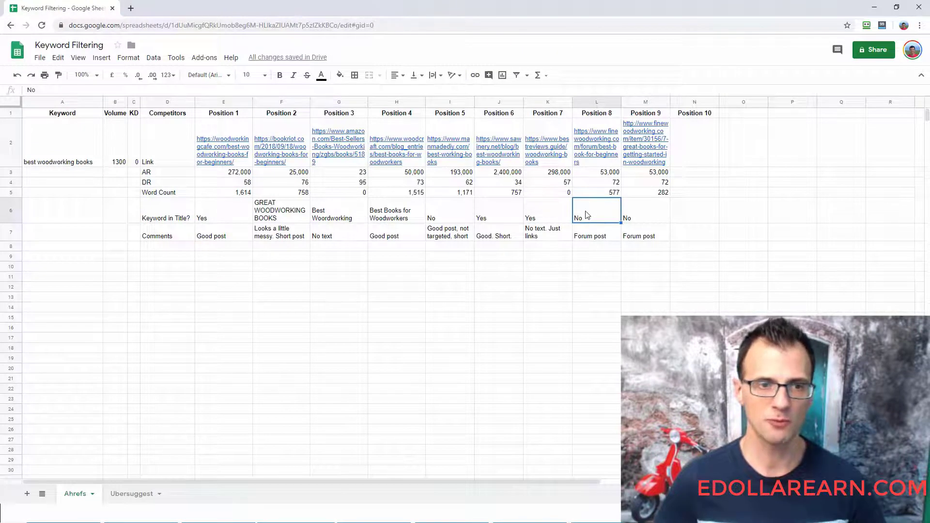
pyautogui.click(598, 240)
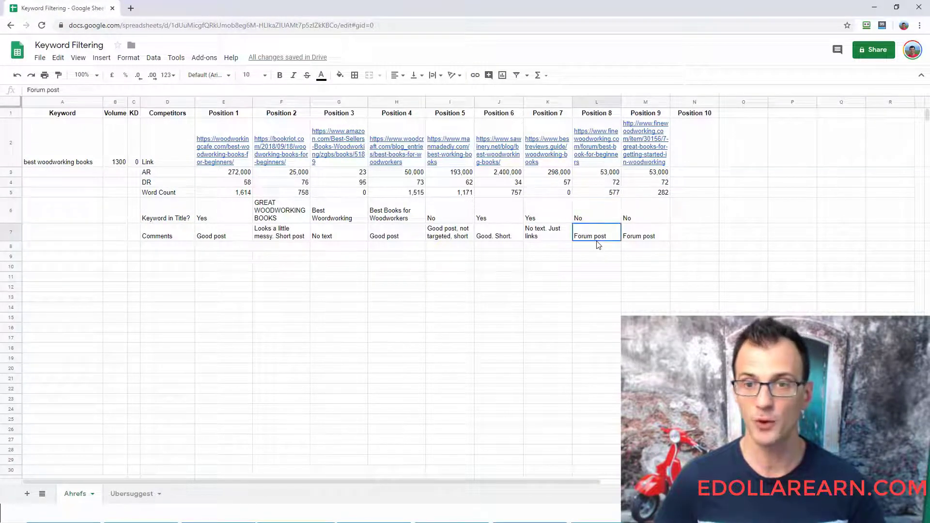
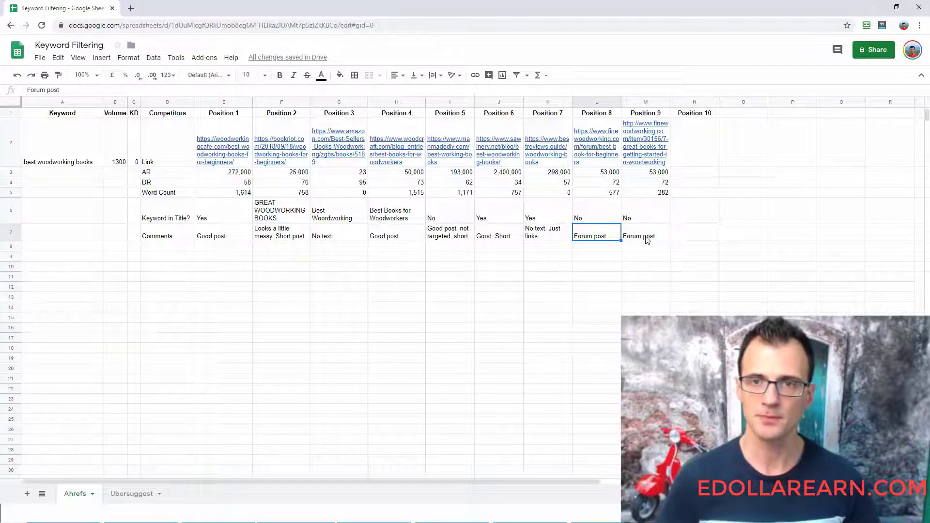
# - Review Position 9's DR, Word Count, Keyword in Title and Comments entries, checking its title against the Ahrefs SERP overview
pyautogui.press('Up')
pyautogui.press('Right')
pyautogui.press('Down')
pyautogui.press('Up')
pyautogui.press('Up')
pyautogui.press('Up')
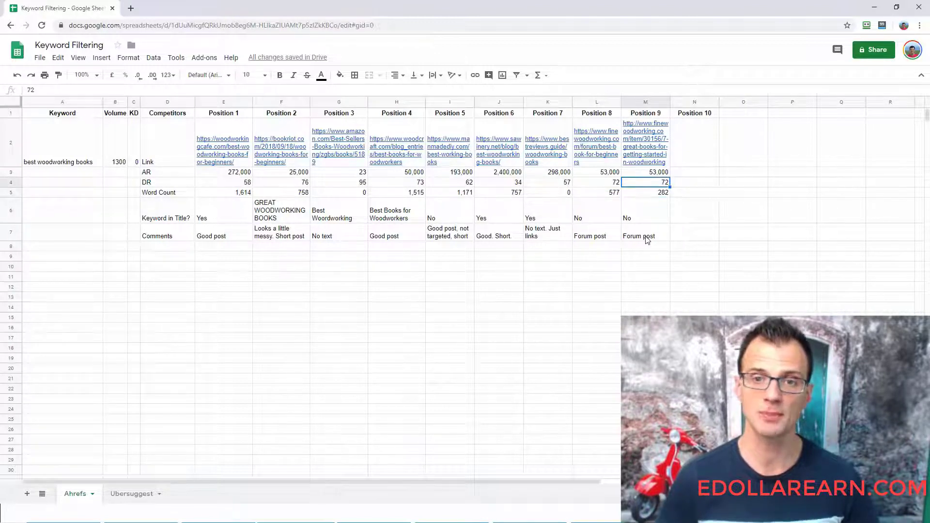
pyautogui.press('Down')
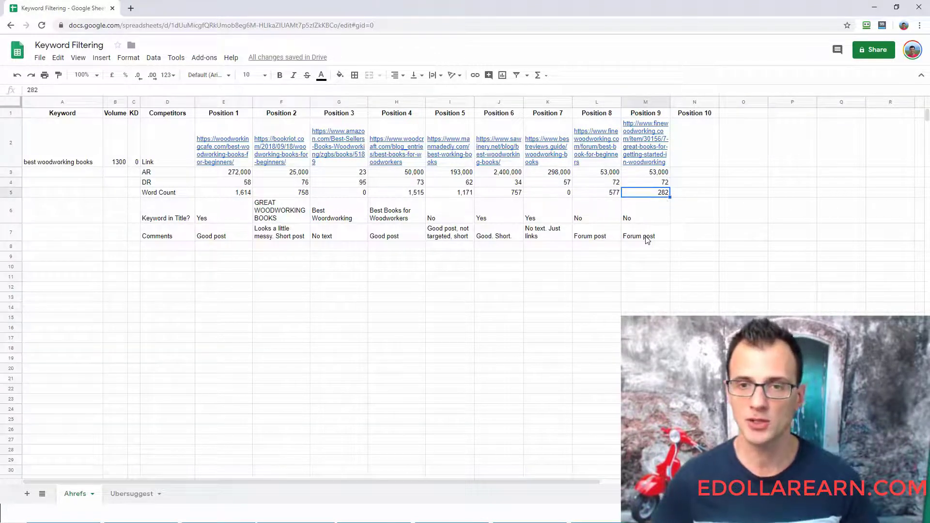
pyautogui.click(645, 216)
pyautogui.hotkey('alt', 'Tab')
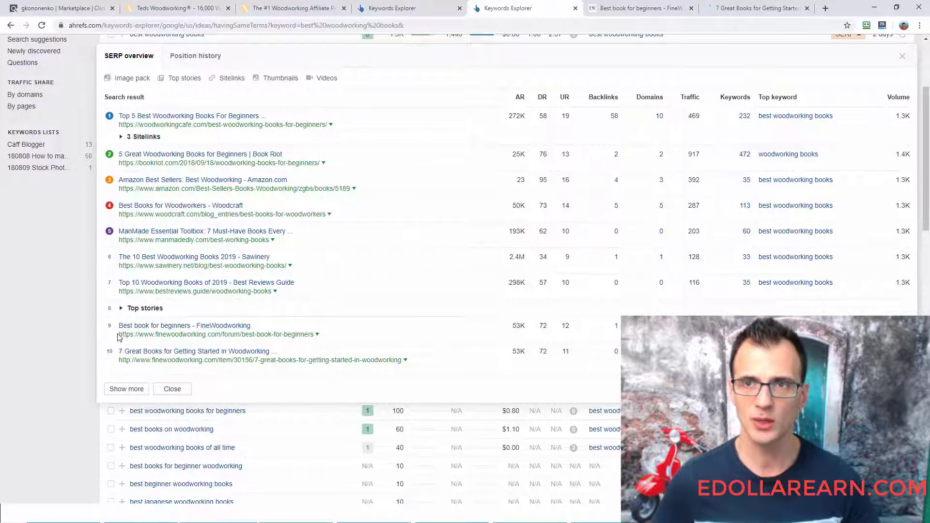
pyautogui.hotkey('alt', 'Tab')
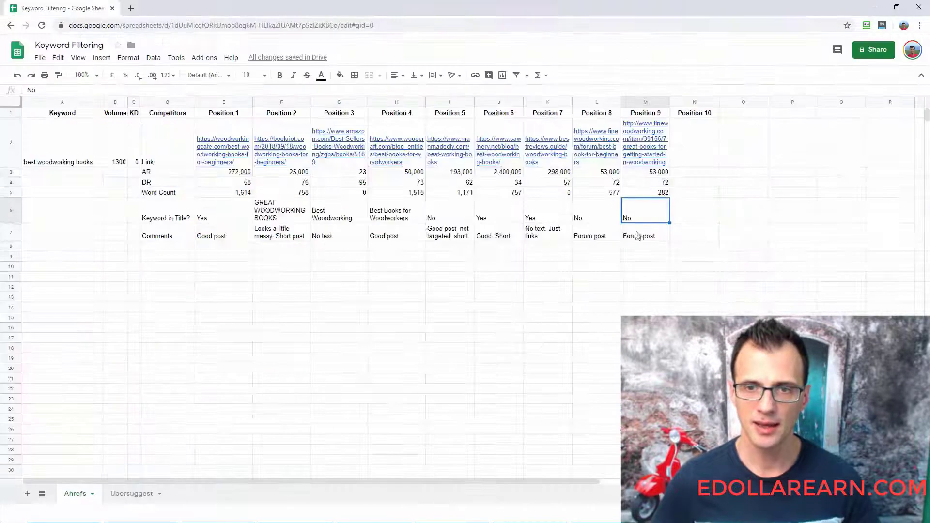
pyautogui.click(654, 238)
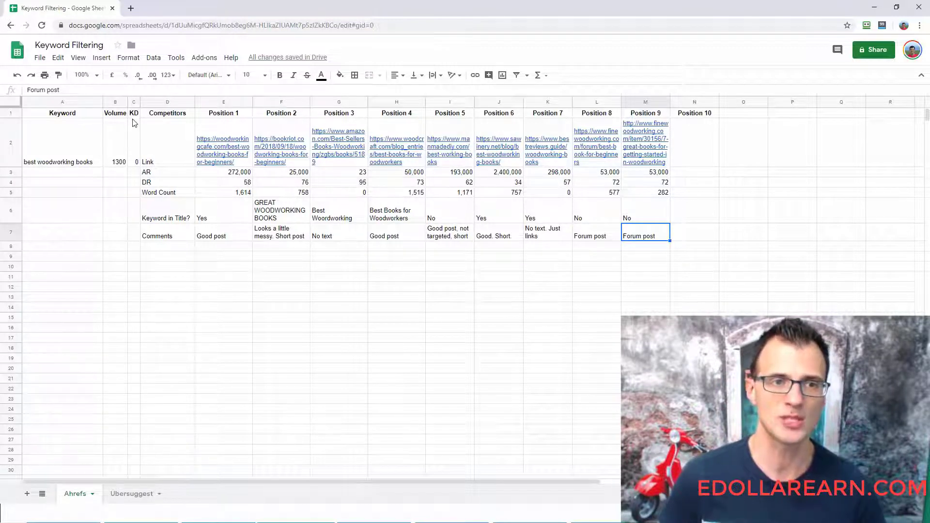
# - Review the KD entry for "best woodworking books" and consult the Ahrefs Criteria slide
pyautogui.moveTo(134, 115); pyautogui.dragTo(135, 134)
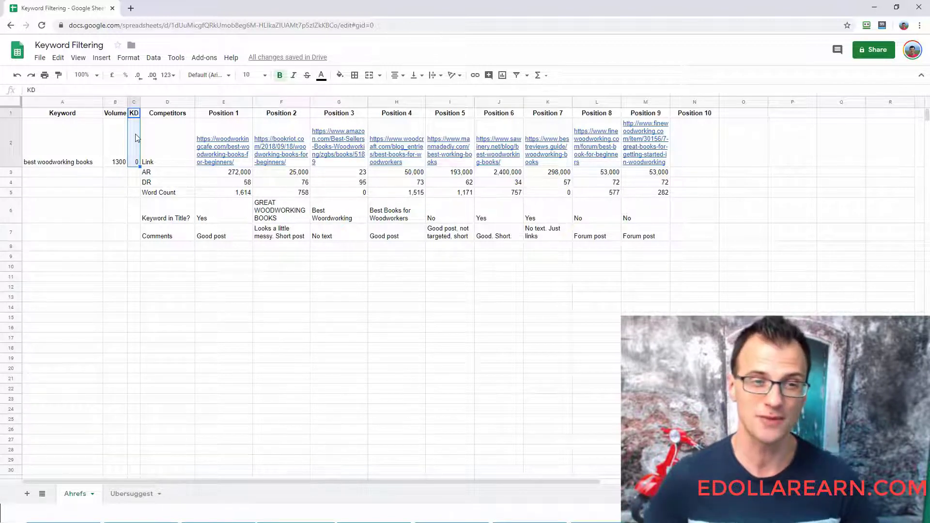
pyautogui.click(428, 240)
pyautogui.click(430, 267)
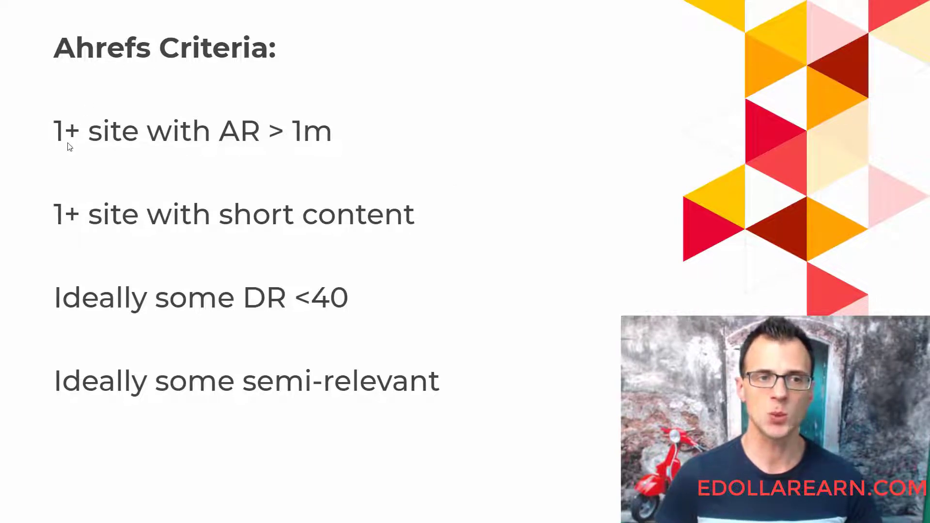
pyautogui.hotkey('alt', 'Tab')
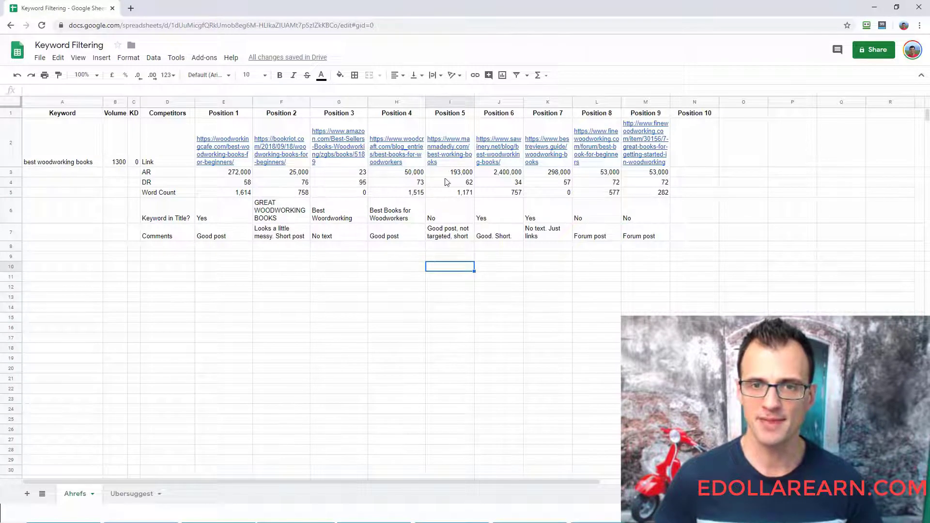
# - Highlight Position 6's AR cell in bright green as meeting the AR > 1m criterion
pyautogui.click(509, 178)
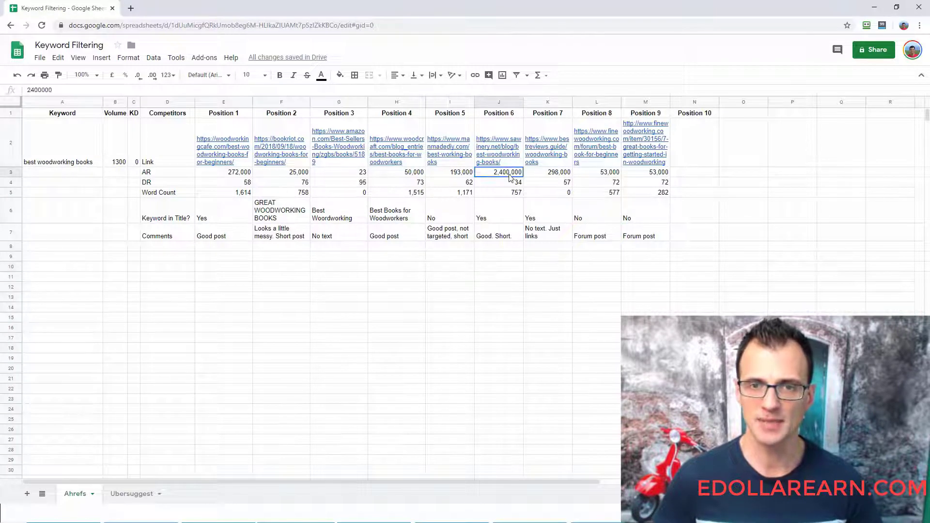
pyautogui.click(340, 75)
pyautogui.click(386, 117)
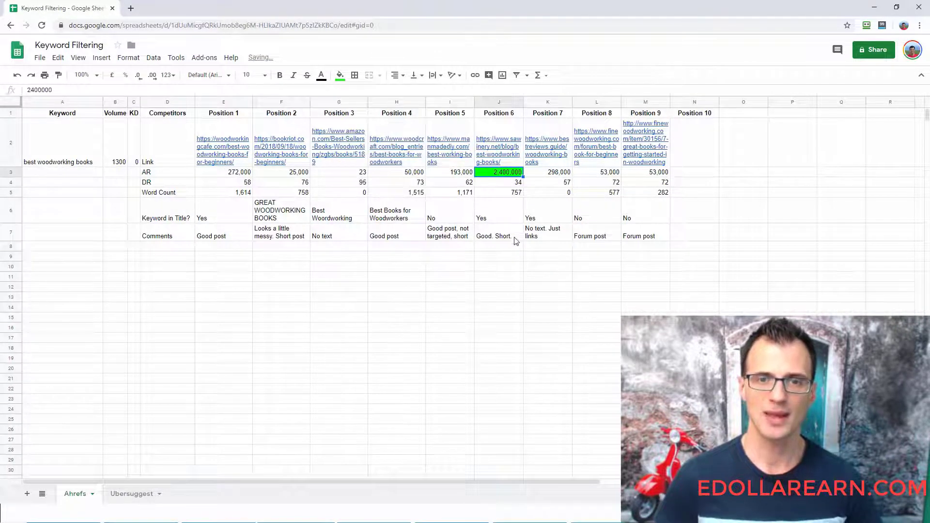
pyautogui.click(518, 212)
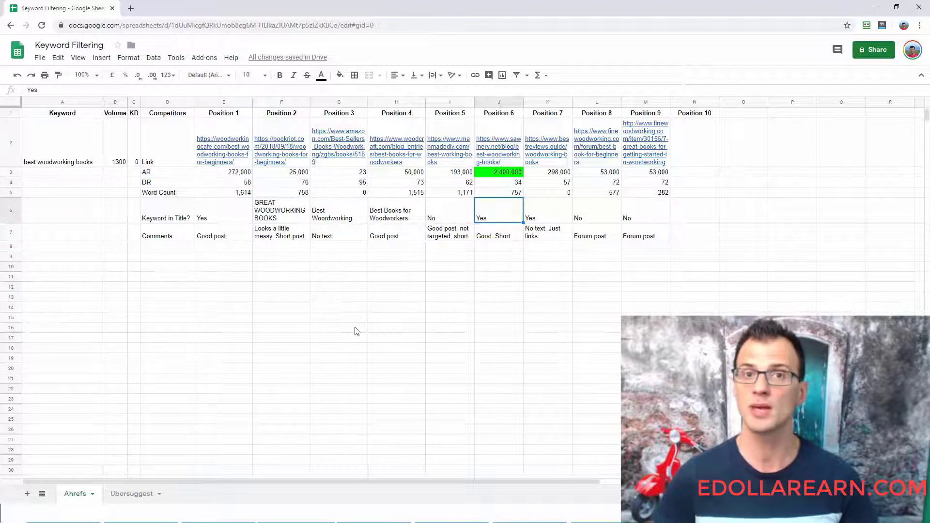
# - Highlight the Word Count cells of Positions 2, 3 and 5 through 9 in bright green as short content
pyautogui.click(661, 196)
pyautogui.moveTo(621, 198); pyautogui.dragTo(450, 196)
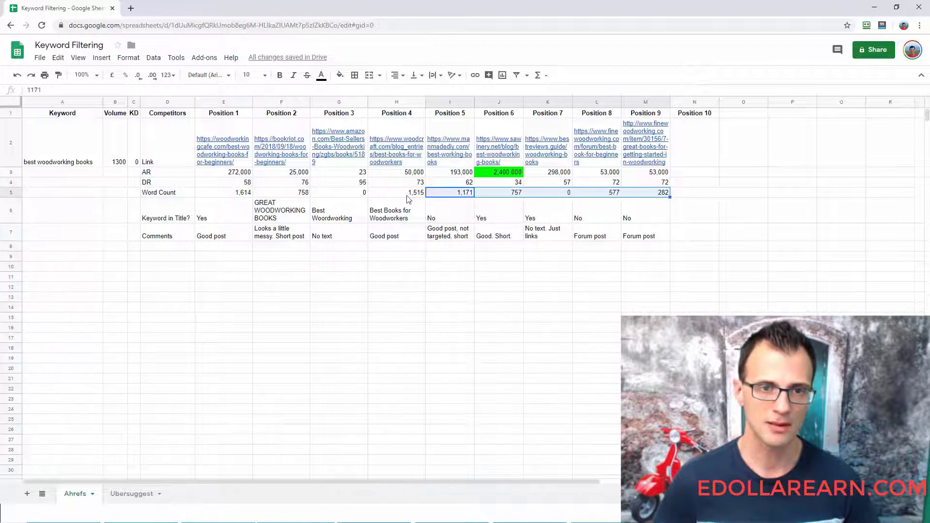
pyautogui.keyDown('ctrl'); pyautogui.click(295, 194); pyautogui.keyUp('ctrl')
pyautogui.keyDown('ctrl'); pyautogui.click(340, 195); pyautogui.keyUp('ctrl')
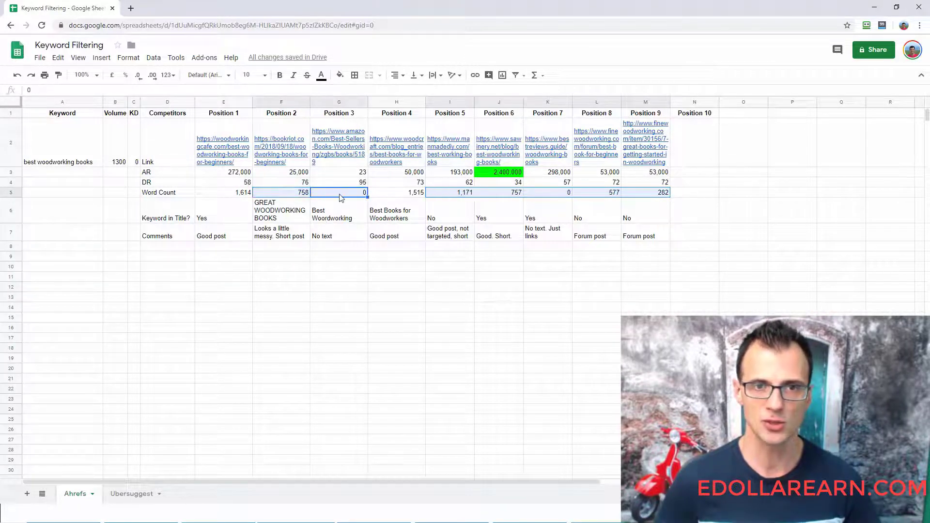
pyautogui.click(340, 74)
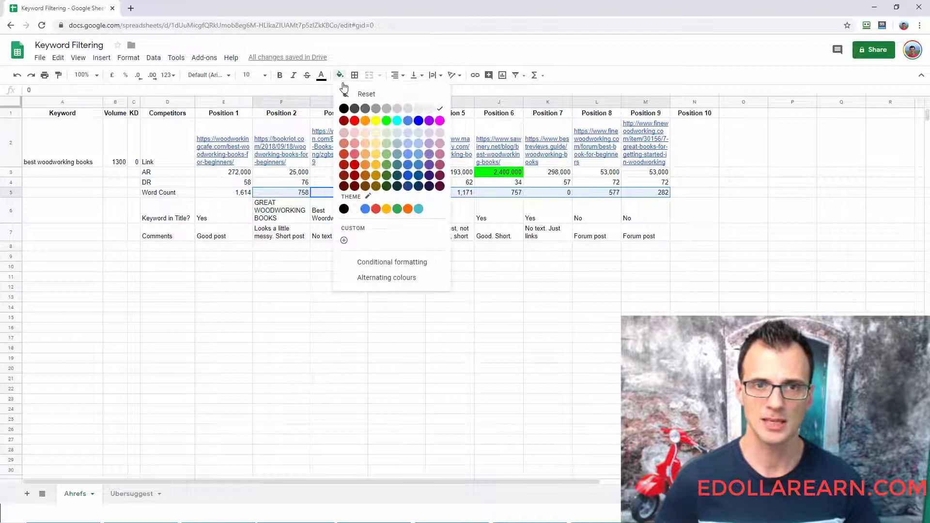
pyautogui.click(390, 126)
pyautogui.click(402, 370)
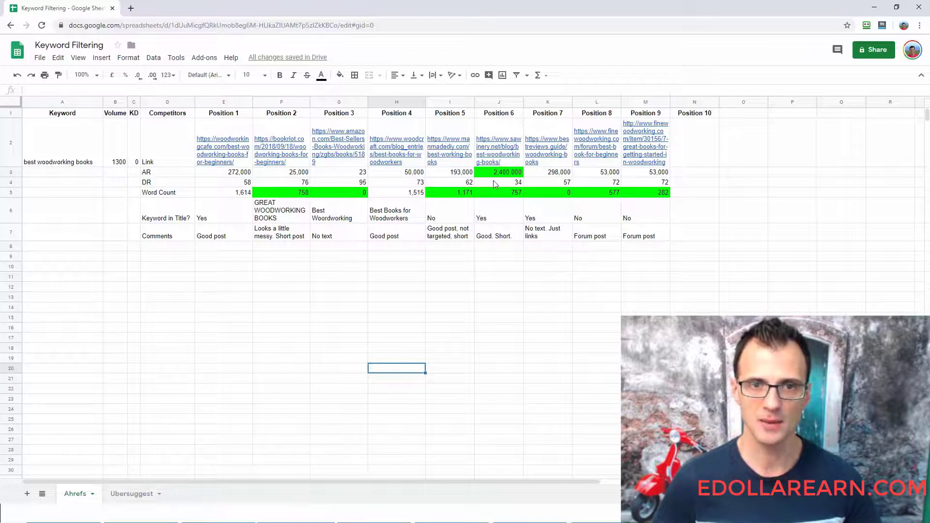
# - Highlight Position 6's DR cell in bright green as meeting the DR <40 criterion
pyautogui.click(493, 180)
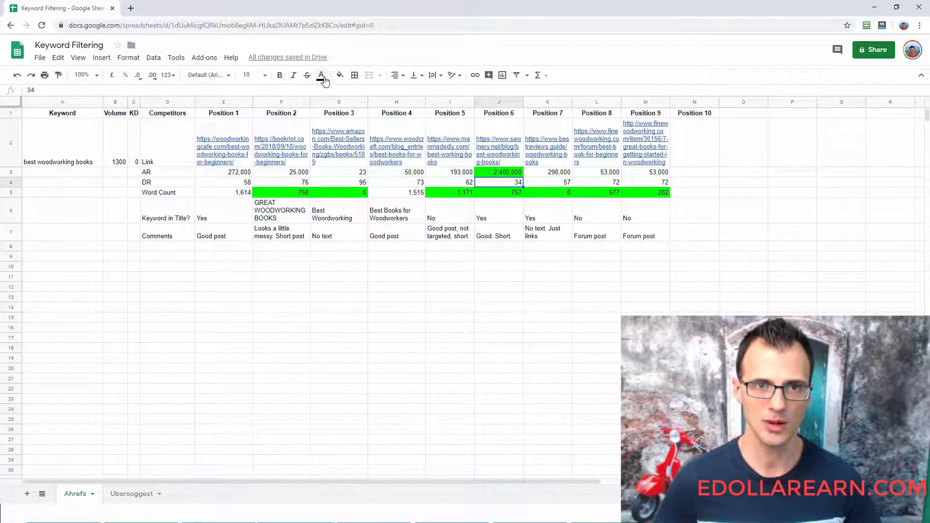
pyautogui.click(340, 76)
pyautogui.click(386, 121)
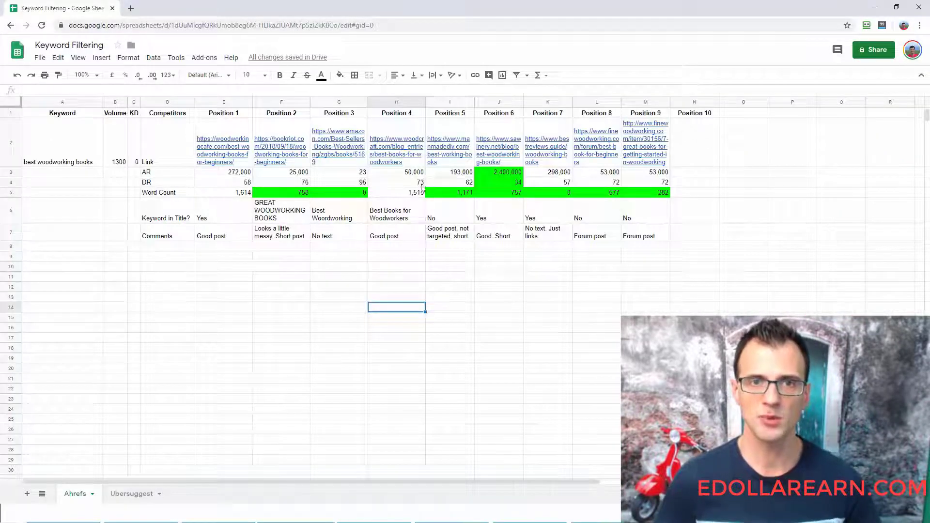
# - Highlight the Keyword in Title cells of Positions 2, 4, 5, 8 and 9 in bright green as only semi-relevant competitors
pyautogui.hotkey('alt', 'Tab')
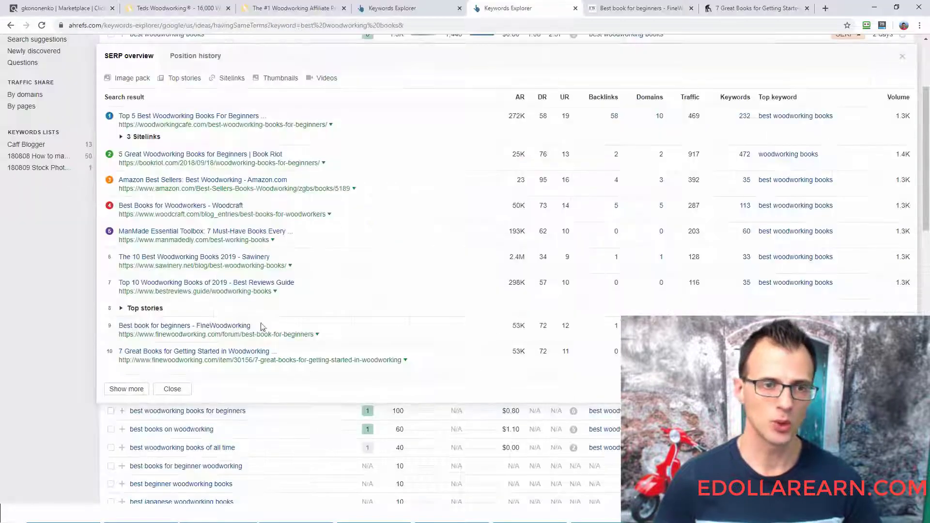
pyautogui.hotkey('alt', 'Tab')
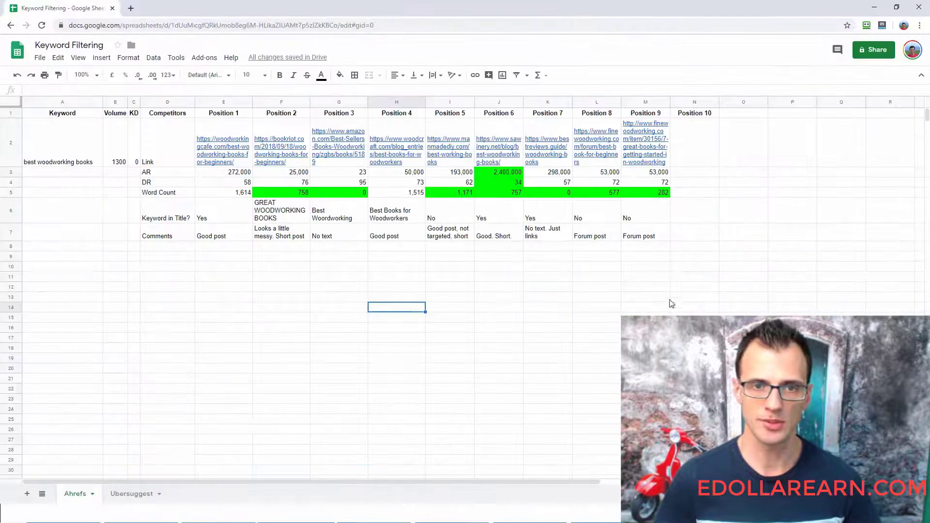
pyautogui.click(156, 219)
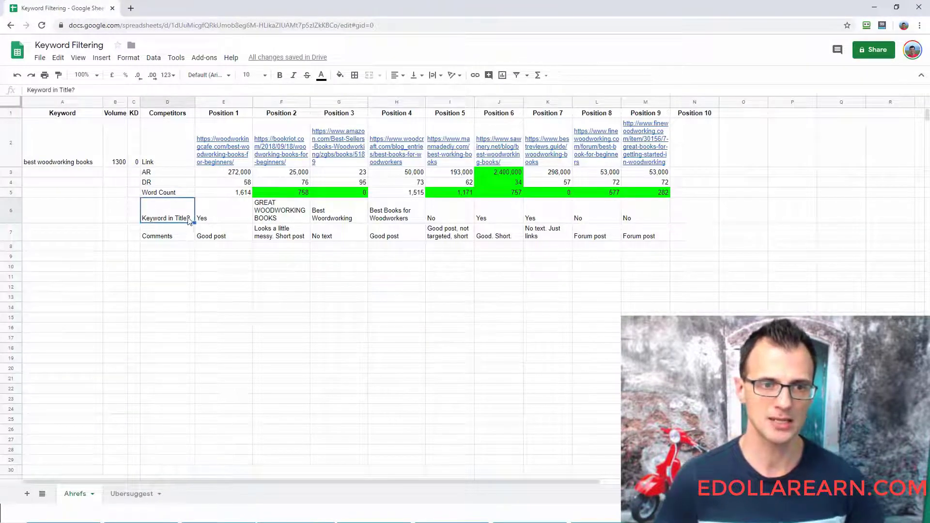
pyautogui.click(285, 222)
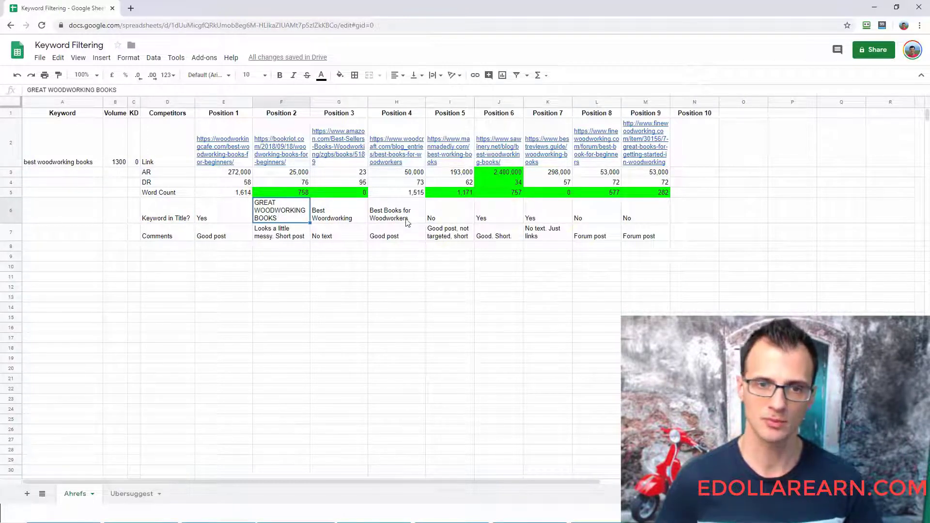
pyautogui.keyDown('ctrl'); pyautogui.click(407, 222); pyautogui.keyUp('ctrl')
pyautogui.keyDown('ctrl'); pyautogui.click(448, 212); pyautogui.keyUp('ctrl')
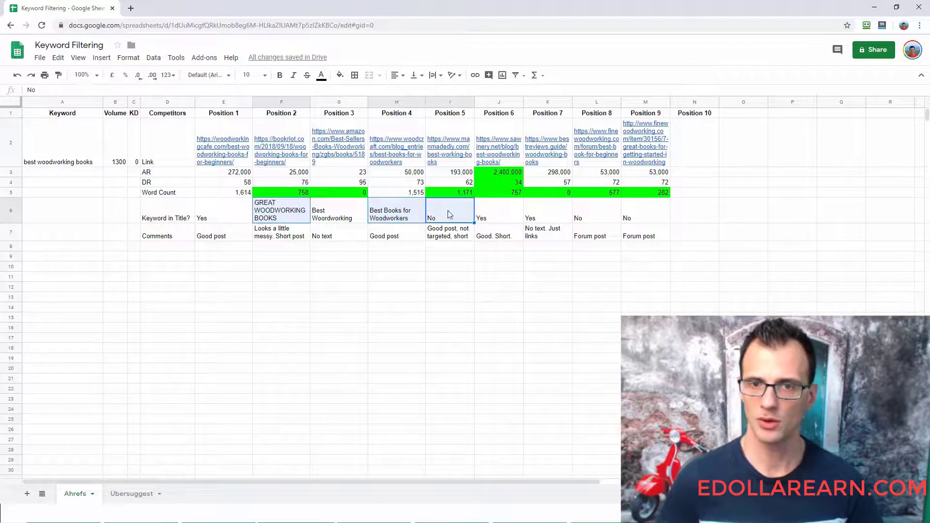
pyautogui.keyDown('ctrl'); pyautogui.click(577, 214); pyautogui.keyUp('ctrl')
pyautogui.keyDown('ctrl'); pyautogui.click(655, 216); pyautogui.keyUp('ctrl')
pyautogui.click(340, 75)
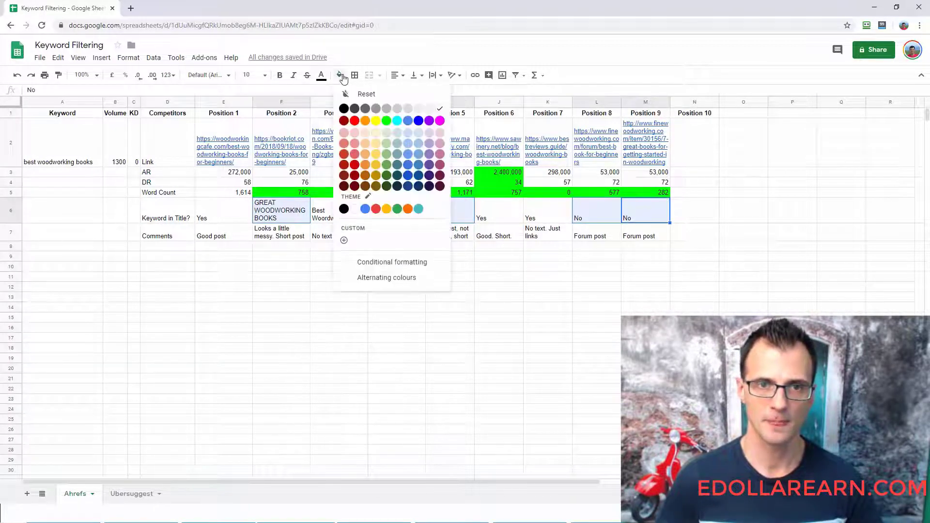
pyautogui.click(391, 121)
# - Compare the Ahrefs Criteria slide with Position 6's AR and the Word Count and Keyword in Title rows of Positions 2 to 9
pyautogui.hotkey('alt', 'Tab')
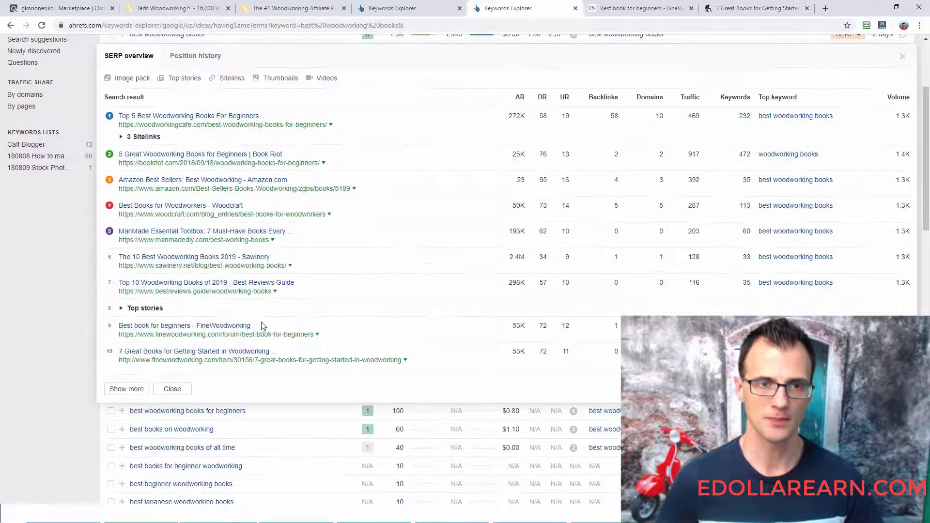
pyautogui.hotkey('alt', 'Tab')
pyautogui.hotkey('alt', 'Tab')
pyautogui.hotkey('alt', 'Tab')
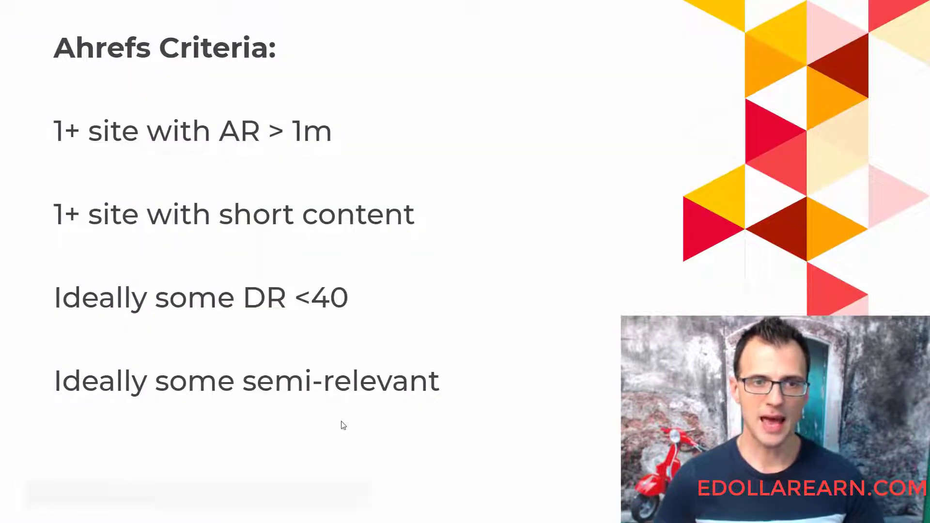
pyautogui.hotkey('alt', 'Tab')
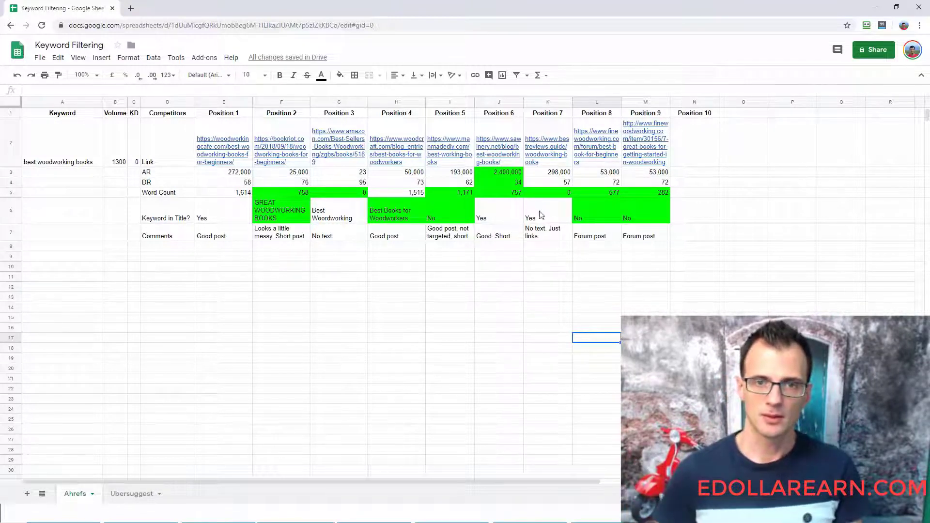
pyautogui.click(503, 172)
pyautogui.moveTo(284, 191); pyautogui.dragTo(263, 192)
pyautogui.click(650, 195)
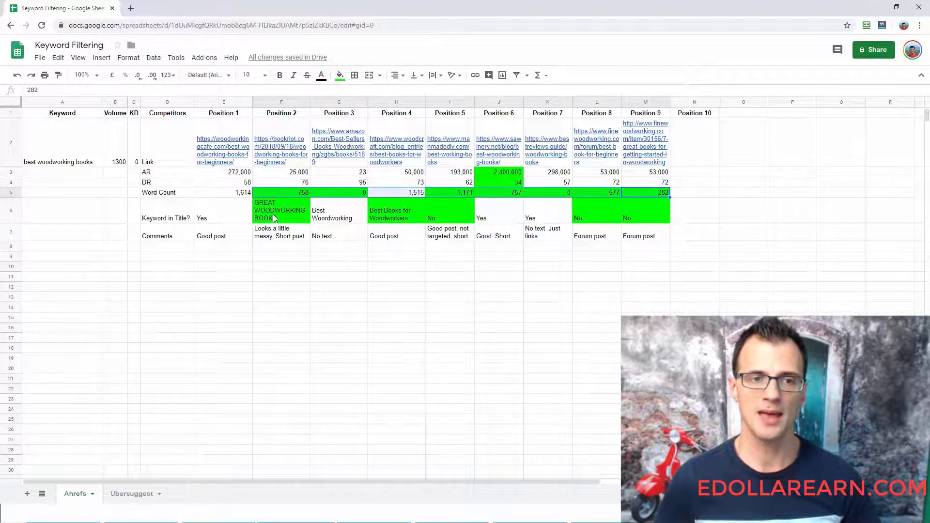
pyautogui.moveTo(272, 214); pyautogui.dragTo(637, 213)
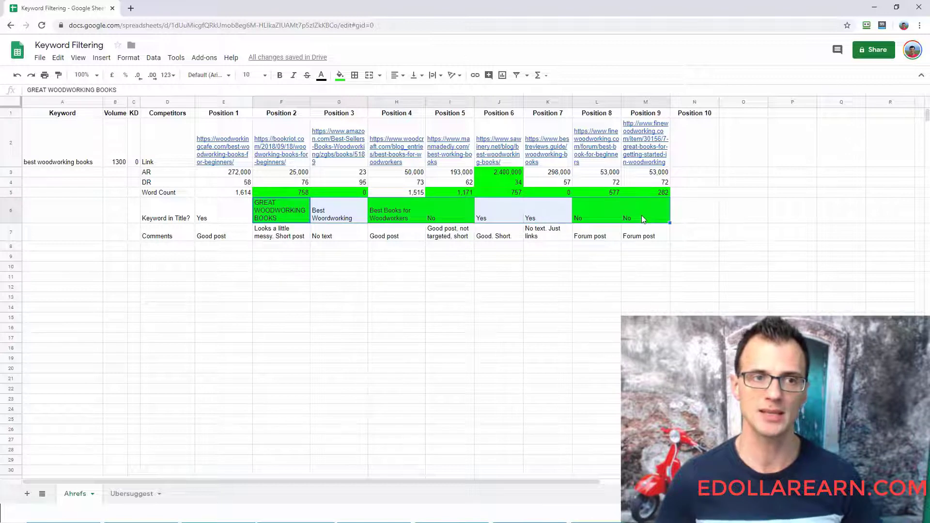
pyautogui.click(508, 312)
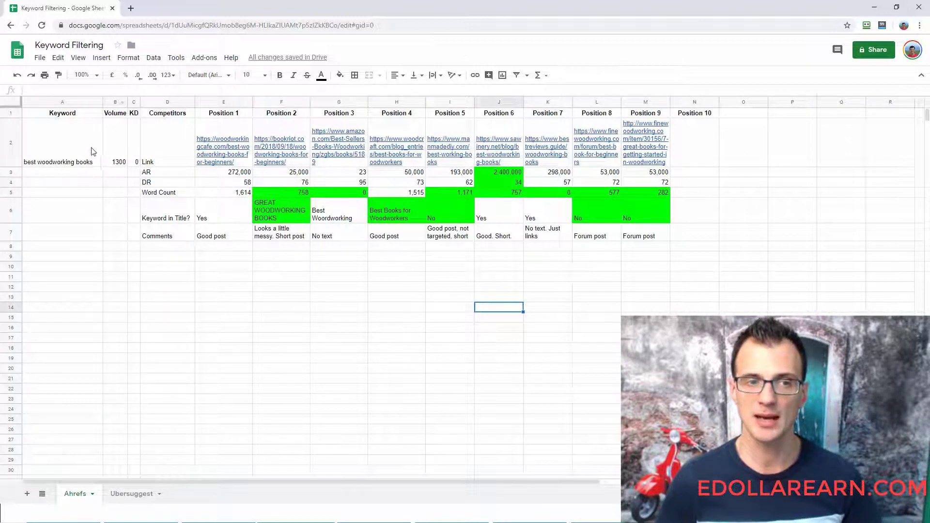
# - Review the keyword's Volume and KD, plus the Word Count, Keyword in Title and Comments entries of Positions 3 to 9
pyautogui.moveTo(91, 152); pyautogui.dragTo(136, 150)
pyautogui.click(137, 150)
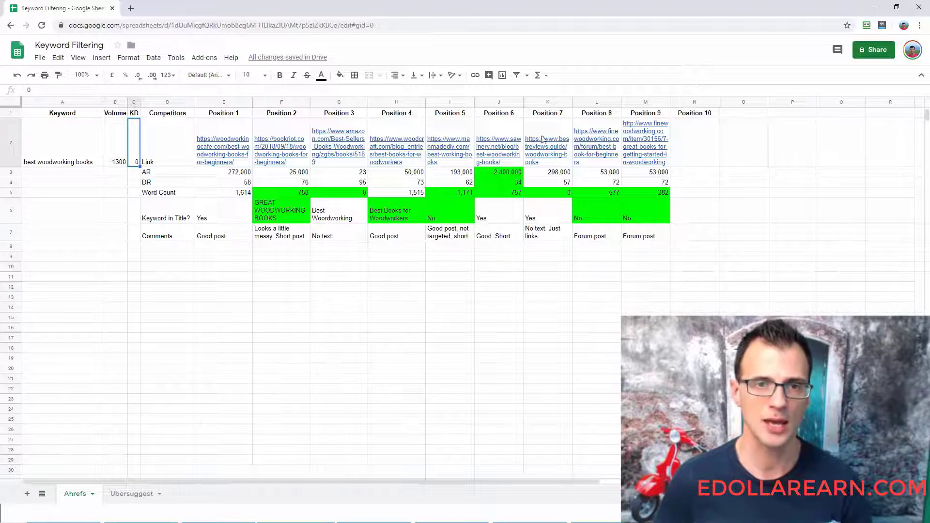
pyautogui.click(340, 193)
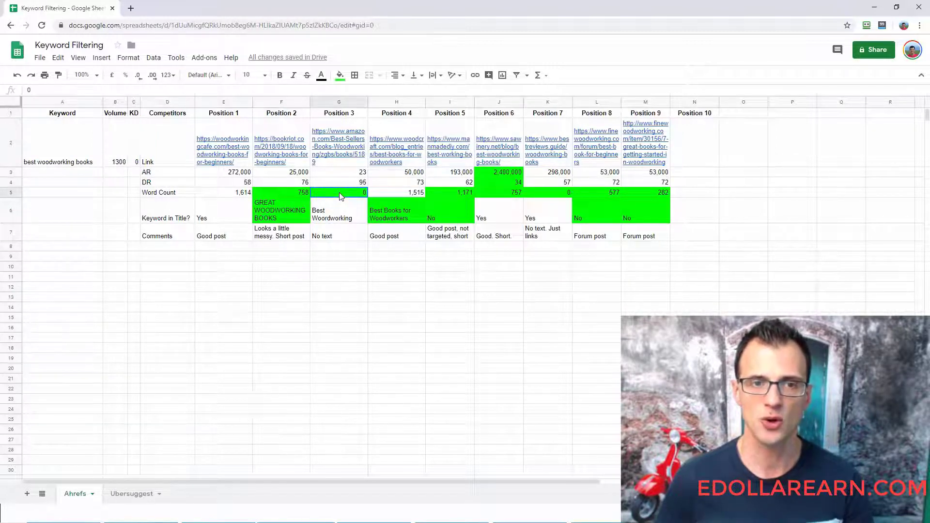
pyautogui.moveTo(341, 220); pyautogui.dragTo(644, 233)
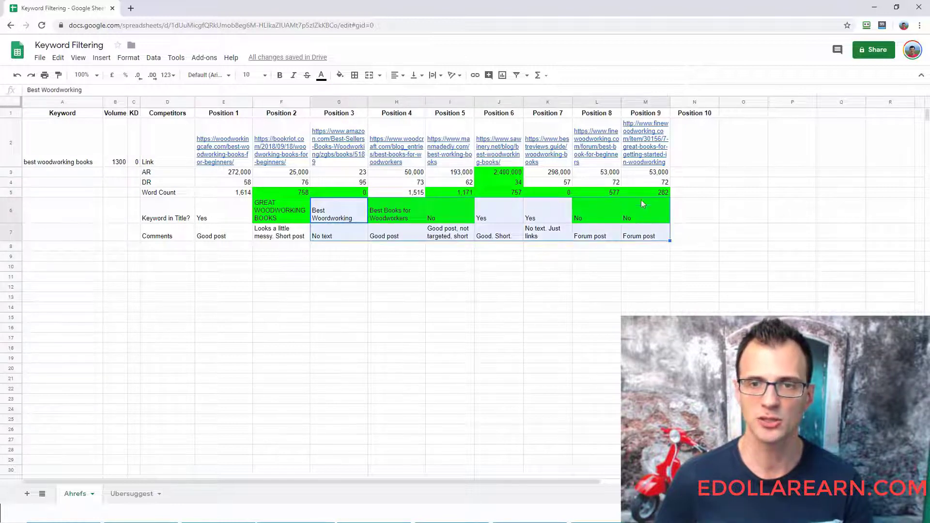
pyautogui.click(642, 193)
pyautogui.moveTo(642, 194); pyautogui.dragTo(363, 194)
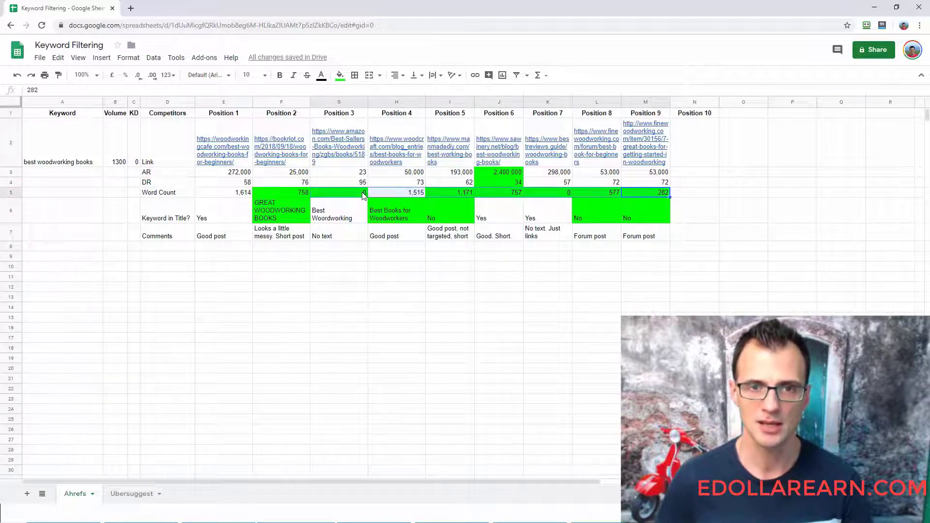
pyautogui.click(343, 344)
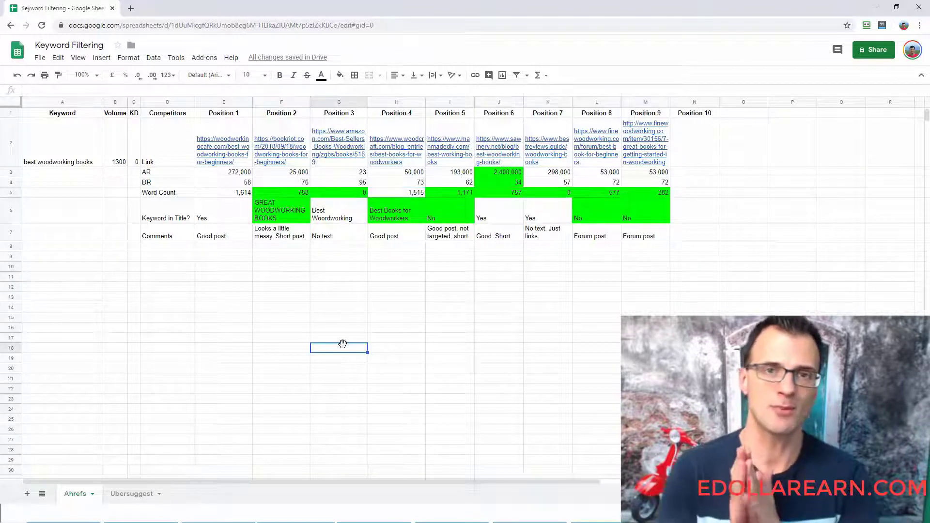